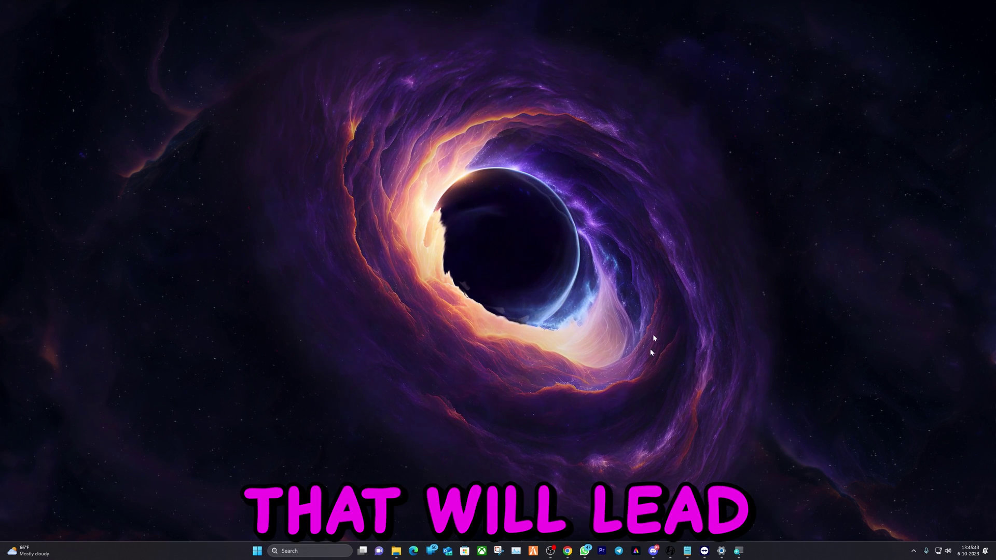
Switch to Discord and open the lspdfr-install channel under the server's Services category
left_click(652, 552)
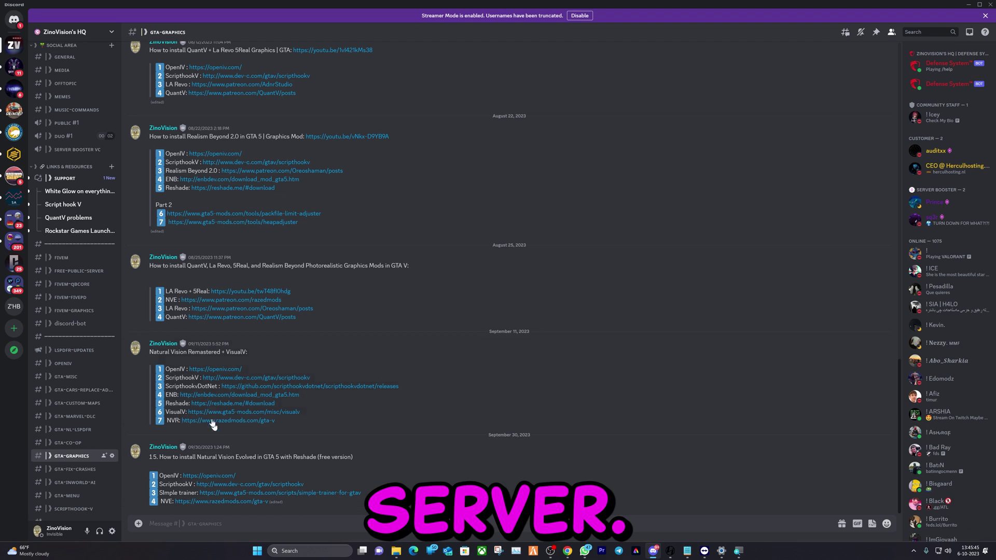
scroll(51, 85, "up", 10)
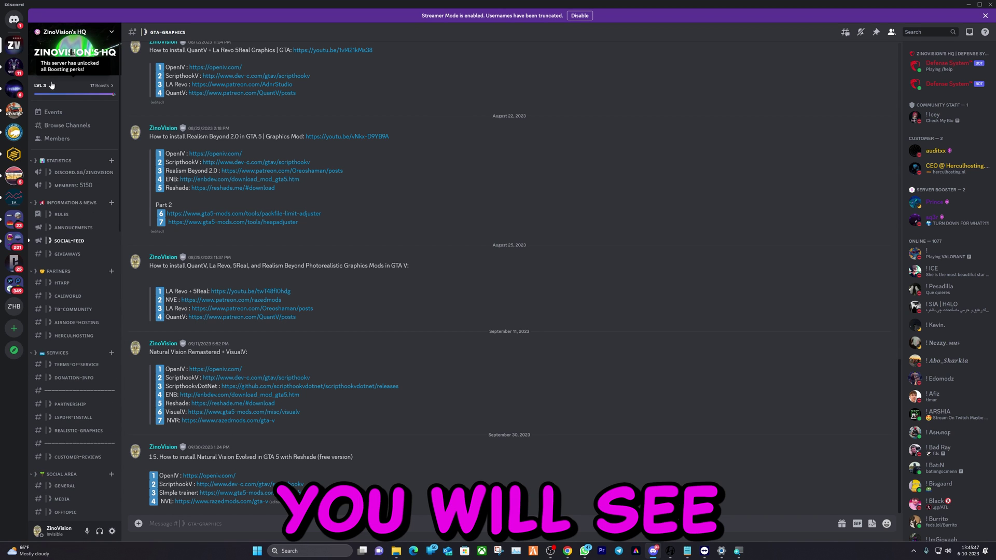
scroll(57, 86, "down", 5)
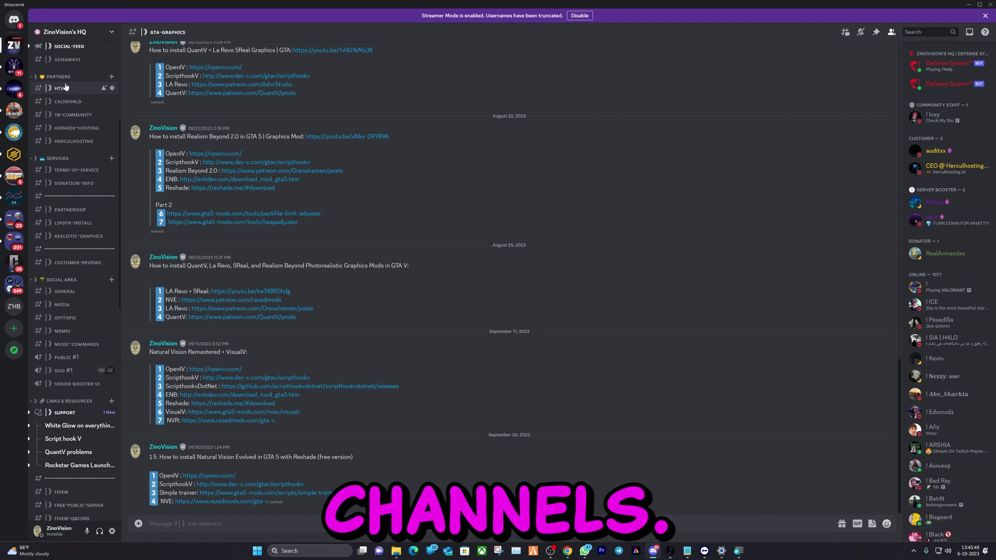
left_click(52, 223)
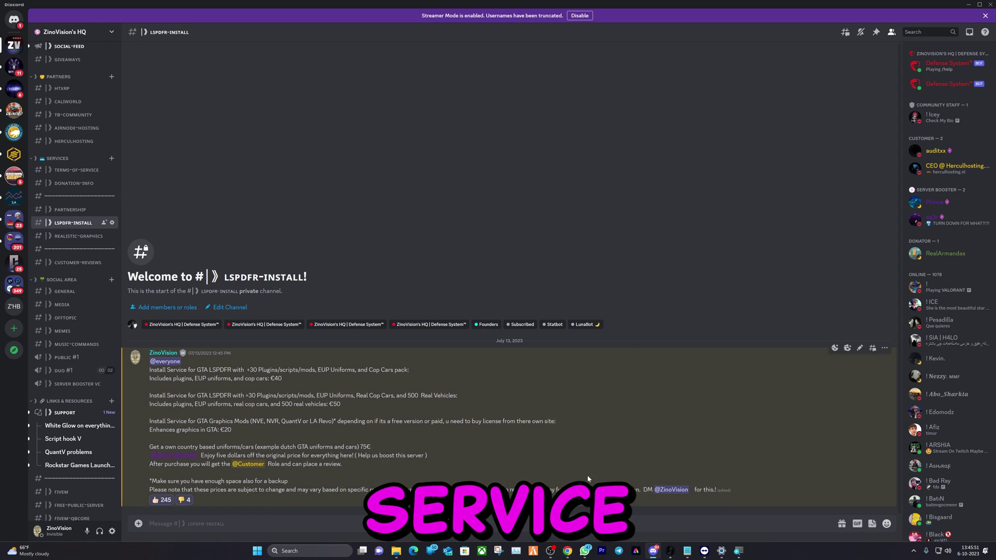
Open the gta-graphics channel containing the mod download links
scroll(73, 343, "down", 8)
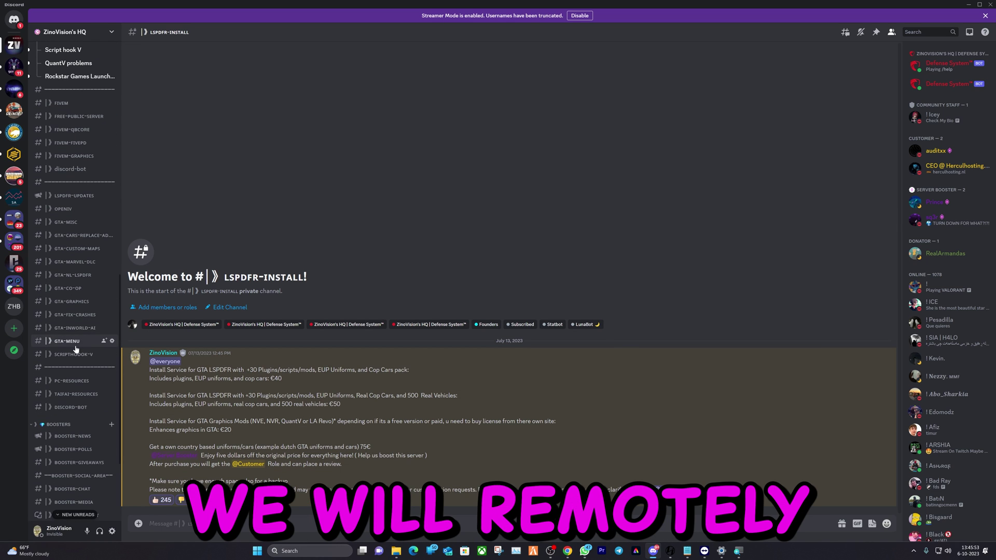
scroll(62, 311, "down", 3)
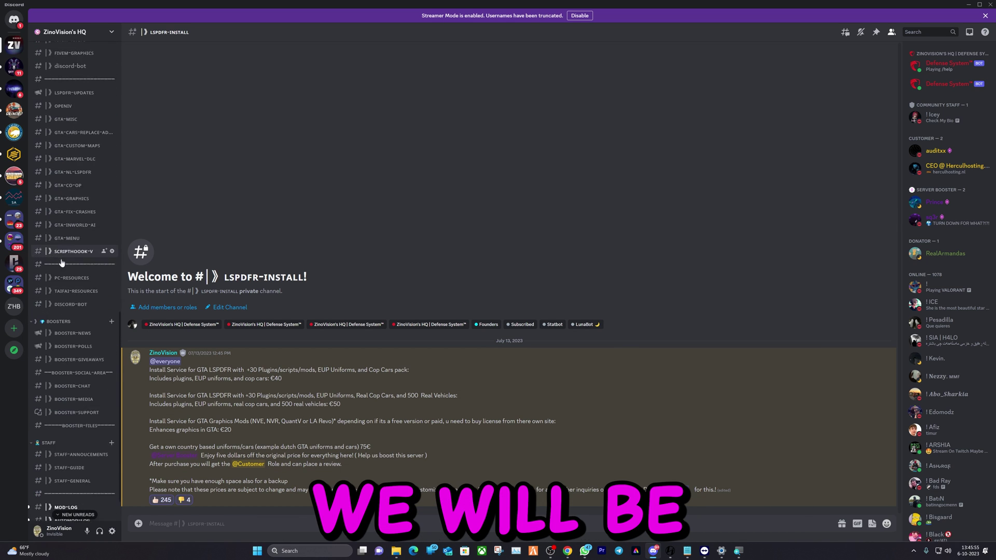
scroll(61, 263, "down", 1)
scroll(68, 312, "up", 4)
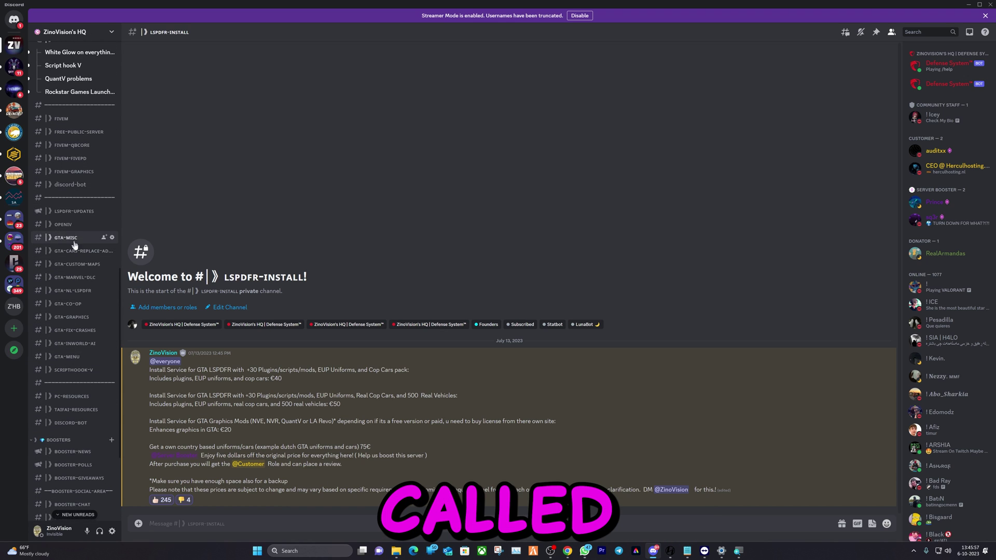
left_click(62, 315)
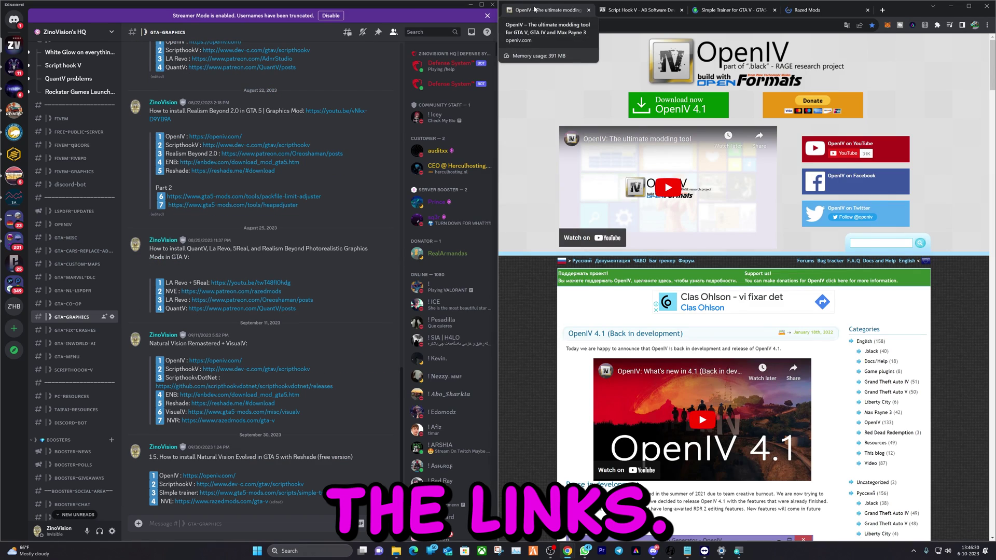
Download OpenIV 4.1 and Script Hook V from their websites in the browser
left_click(712, 107)
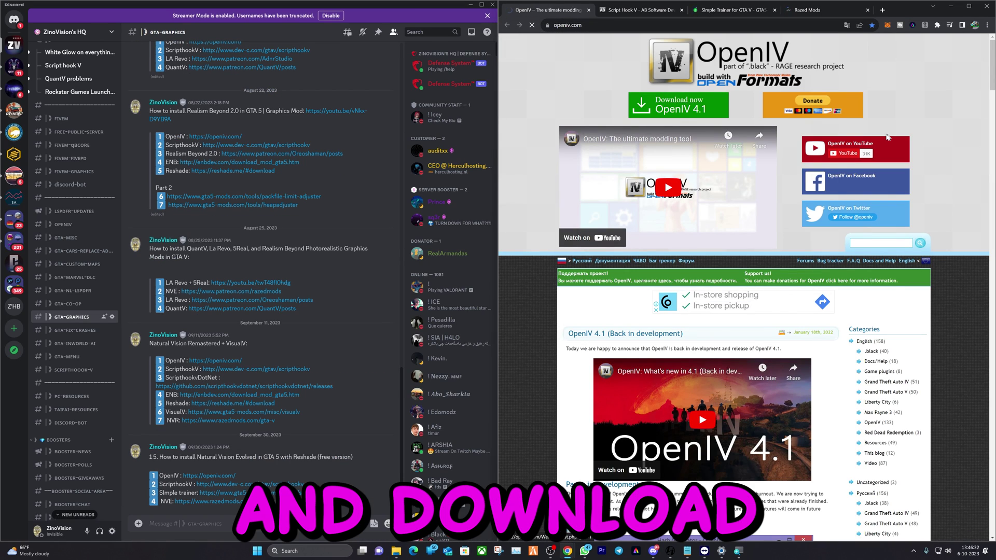
left_click(642, 11)
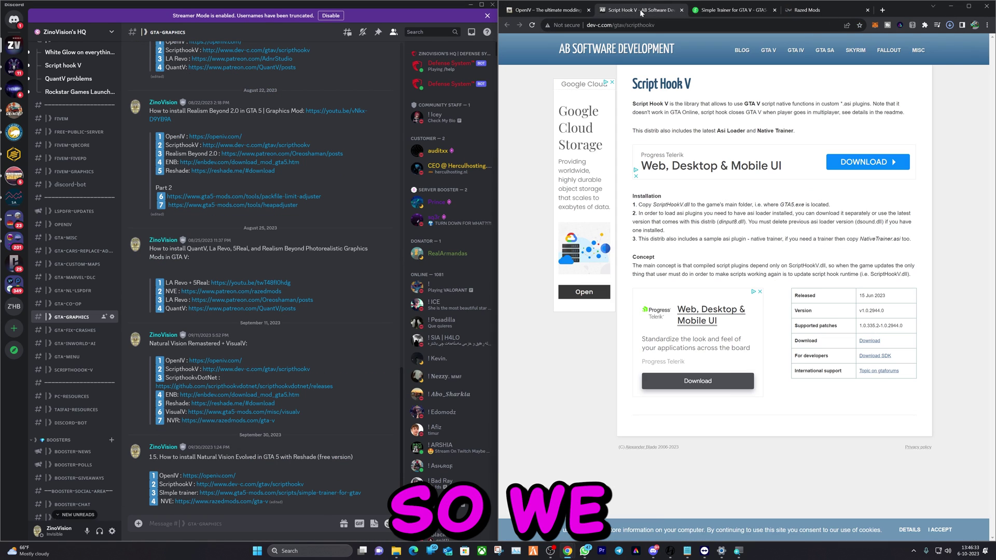
left_click(869, 342)
Download the current version of Simple Trainer for GTA V from the GTA5-Mods site
left_click(704, 13)
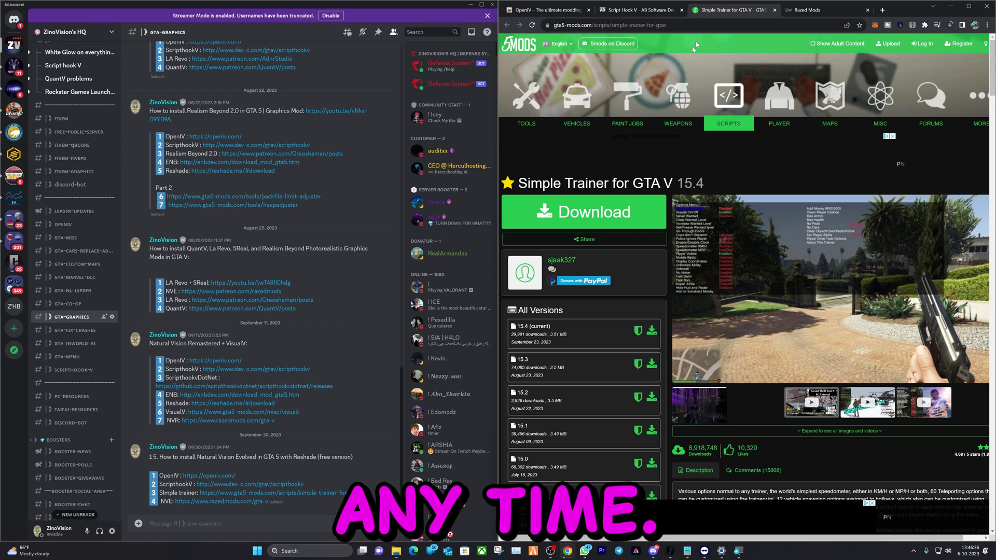
left_click(566, 217)
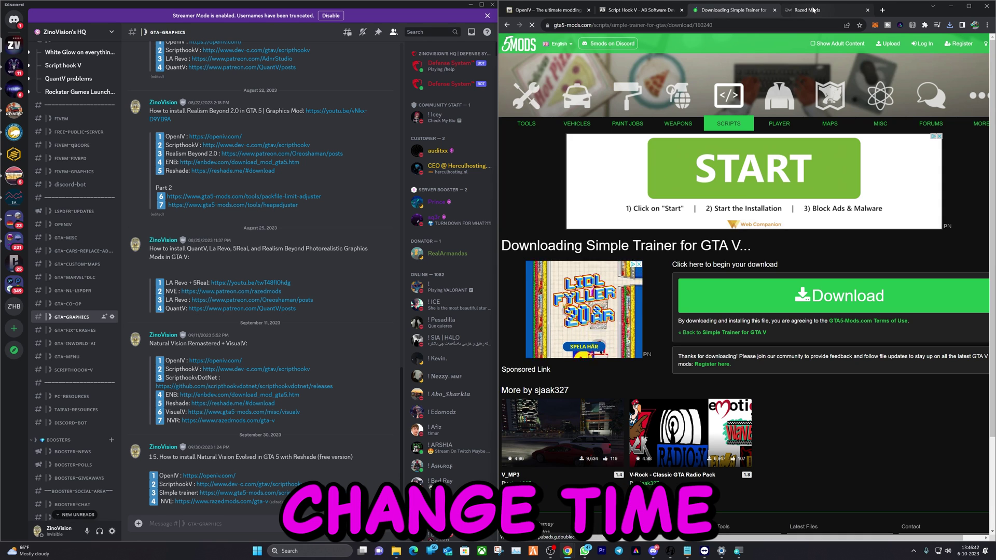
Download the NaturalVision Evolved - Single Player Beta Package.zip through the Razed Mods site and its Gofile page
left_click(813, 10)
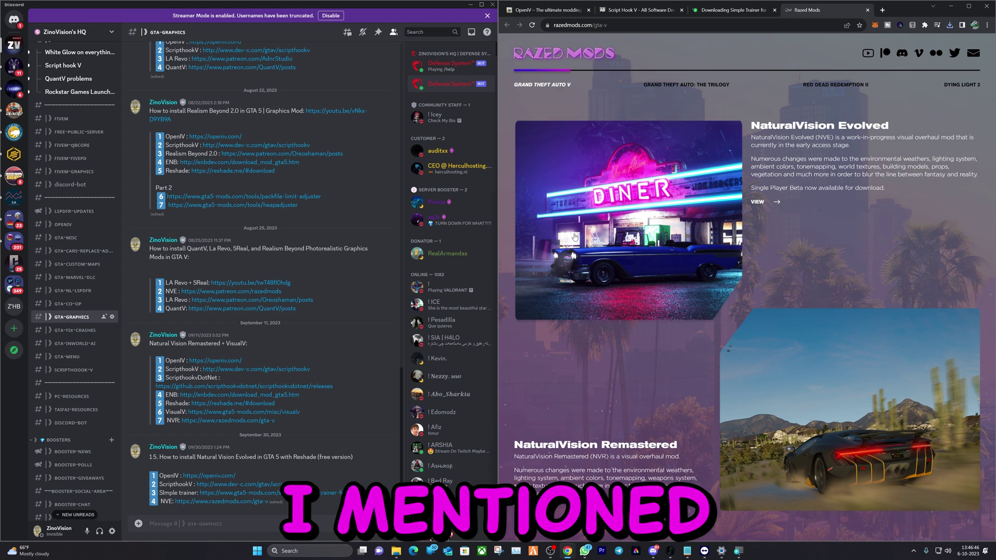
left_click(774, 207)
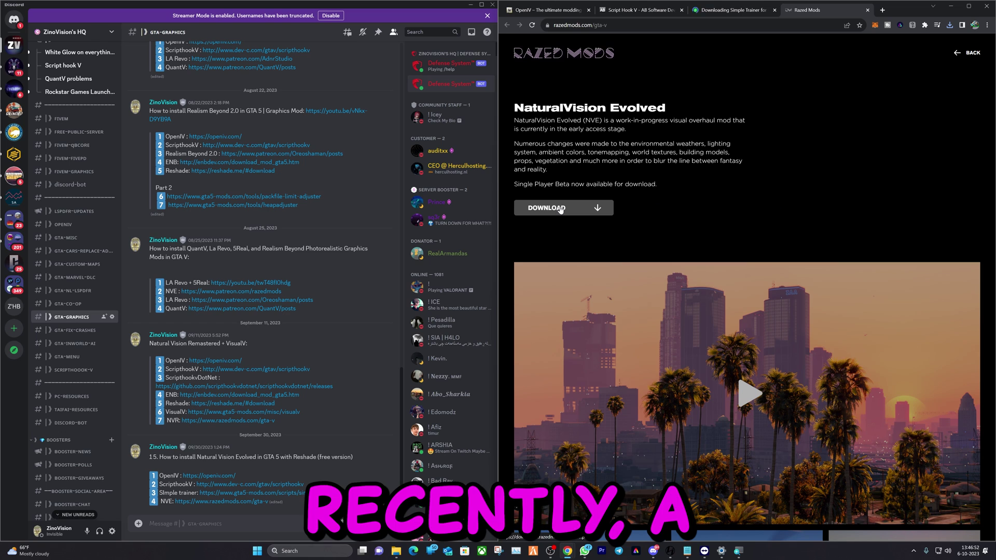
left_click(560, 208)
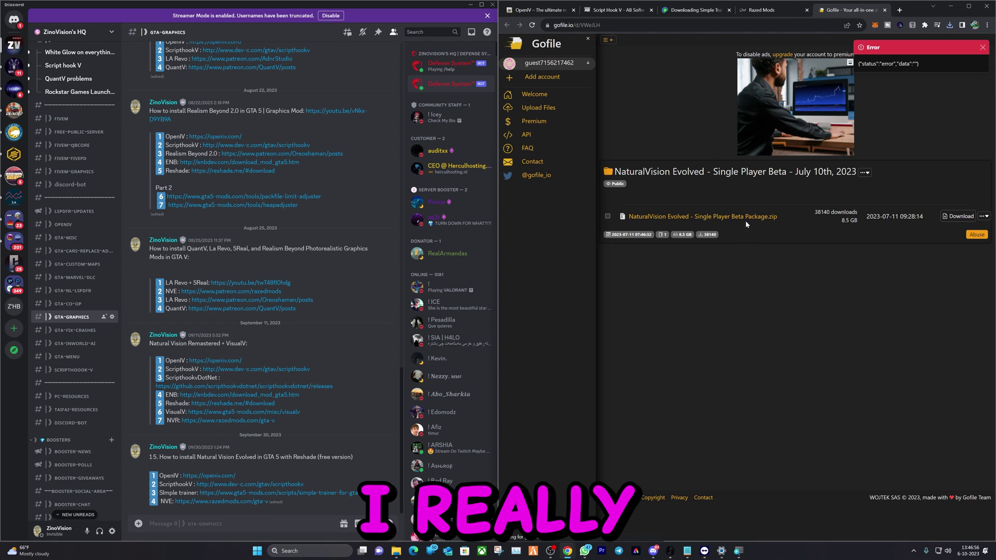
left_click(961, 217)
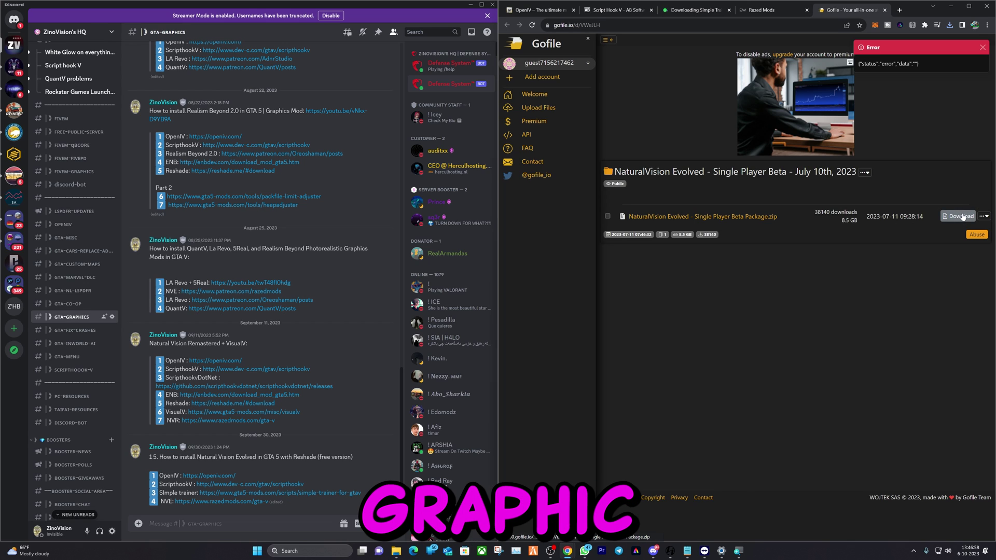
left_click(961, 217)
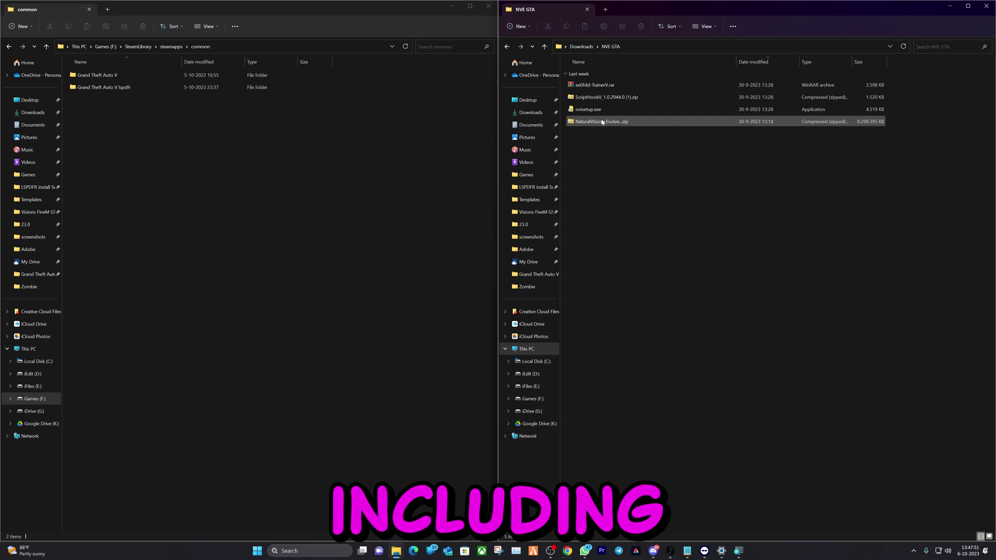
Open the Grand Theft Auto V game folder in File Explorer alongside the NVE GTA downloads folder
mouse_move(603, 122)
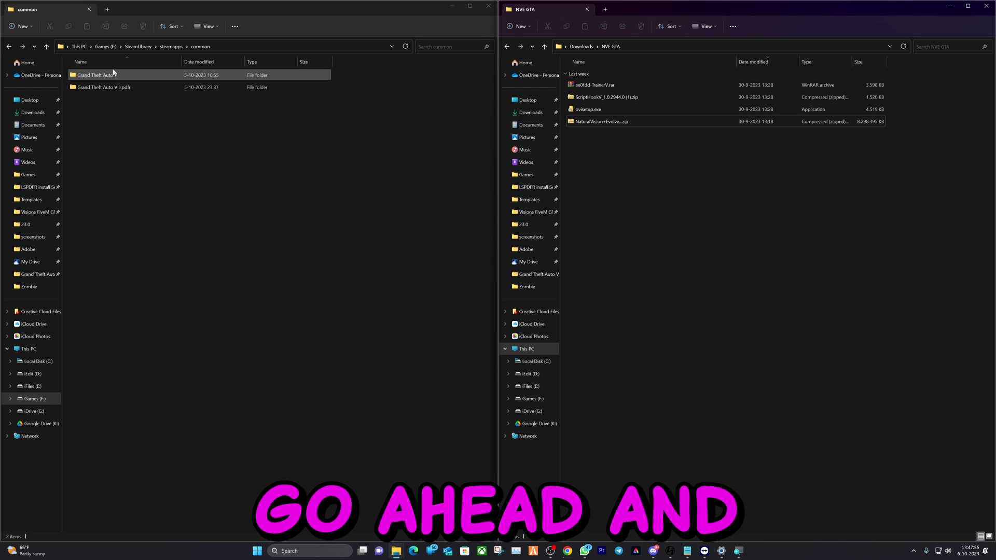
left_click(254, 77)
double_click(139, 78)
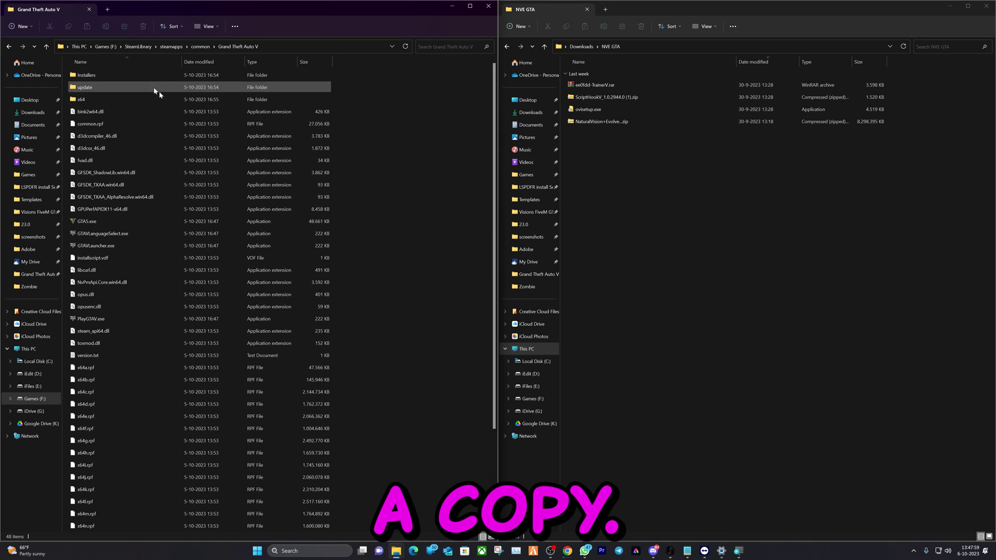
left_click(833, 231)
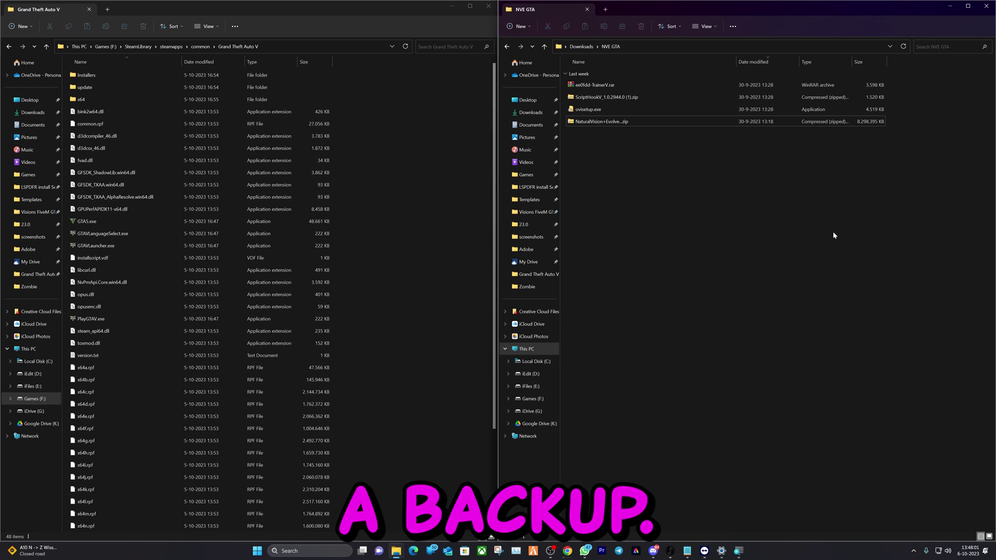
Go through the OpenIV installer ovisetup.exe in English, accepting the license terms, up to the installation options and cancel the setup
double_click(581, 110)
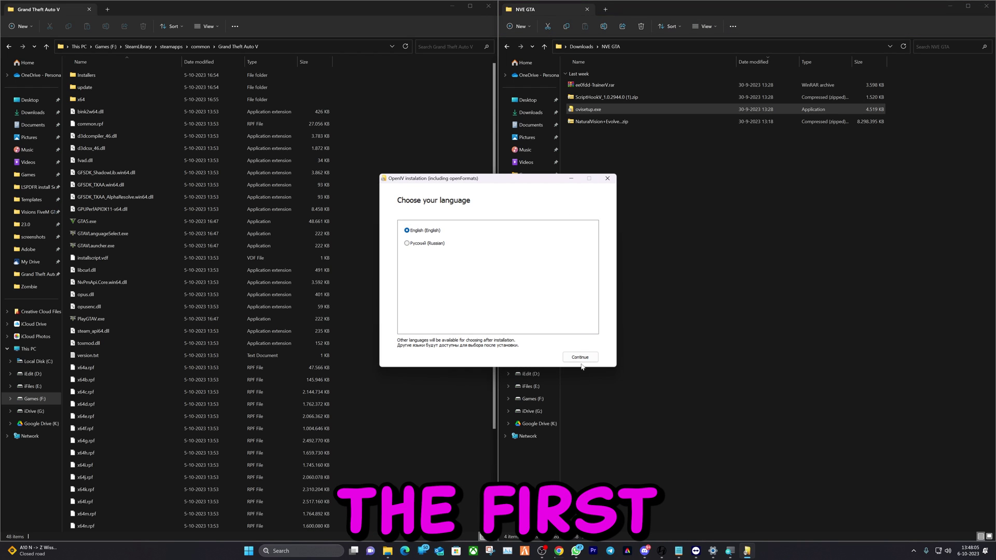
left_click(580, 357)
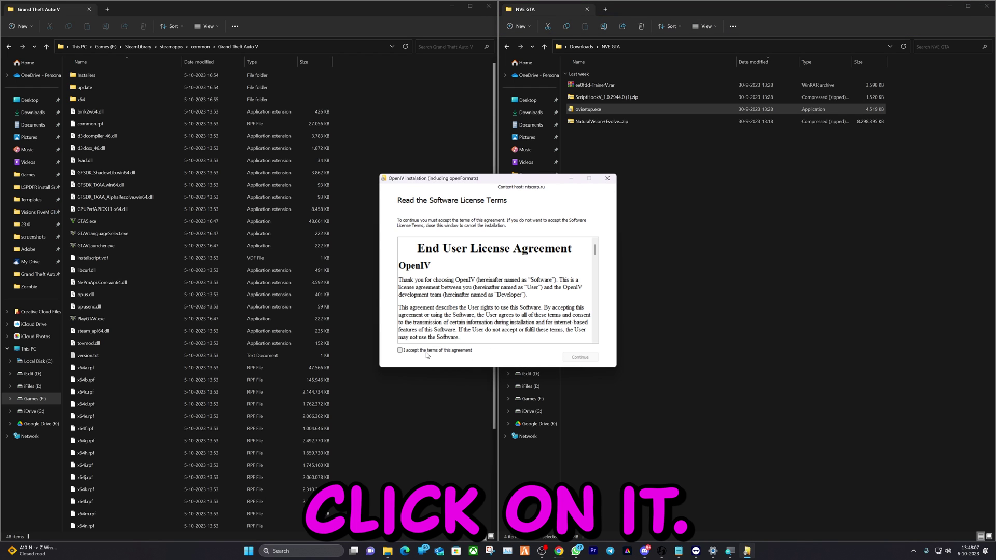
left_click(400, 351)
left_click(580, 358)
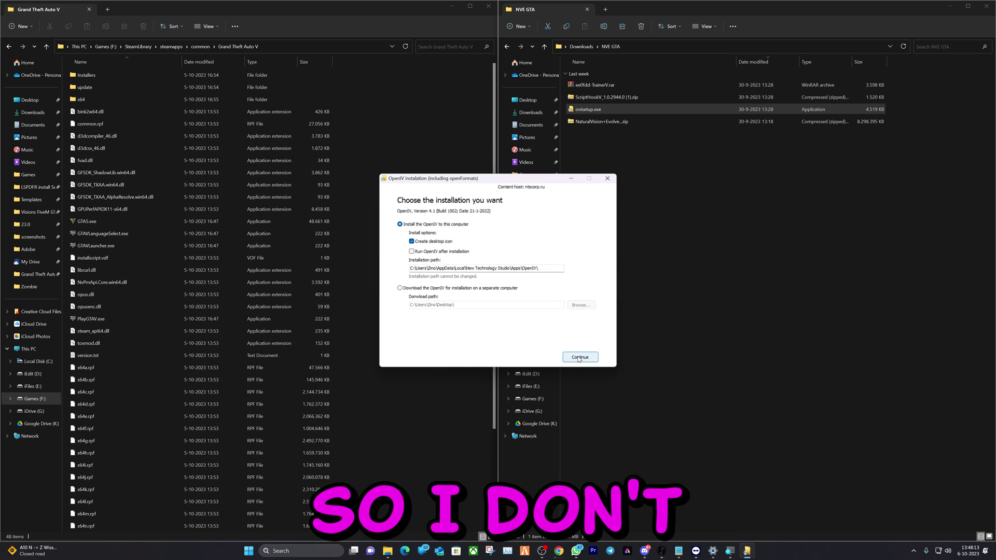
left_click(608, 180)
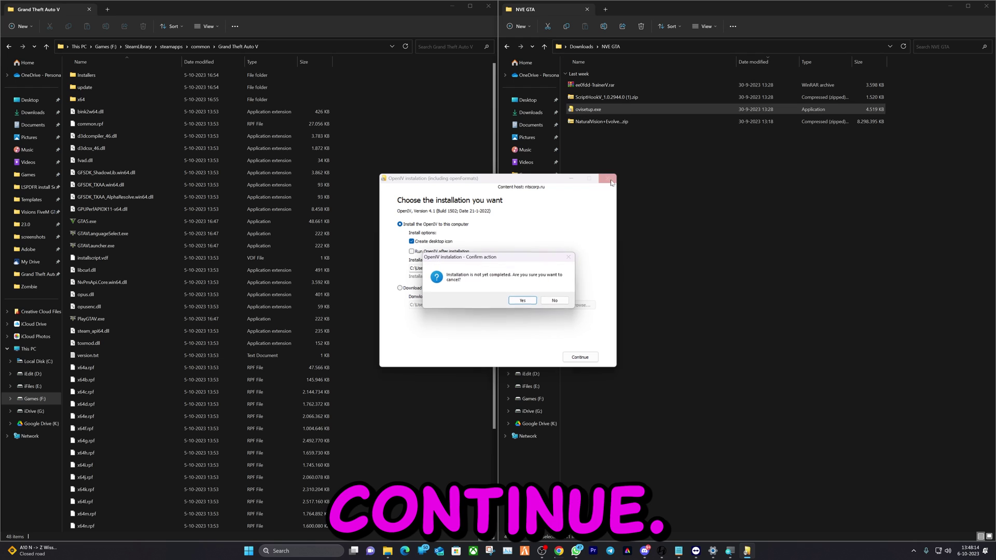
left_click(522, 300)
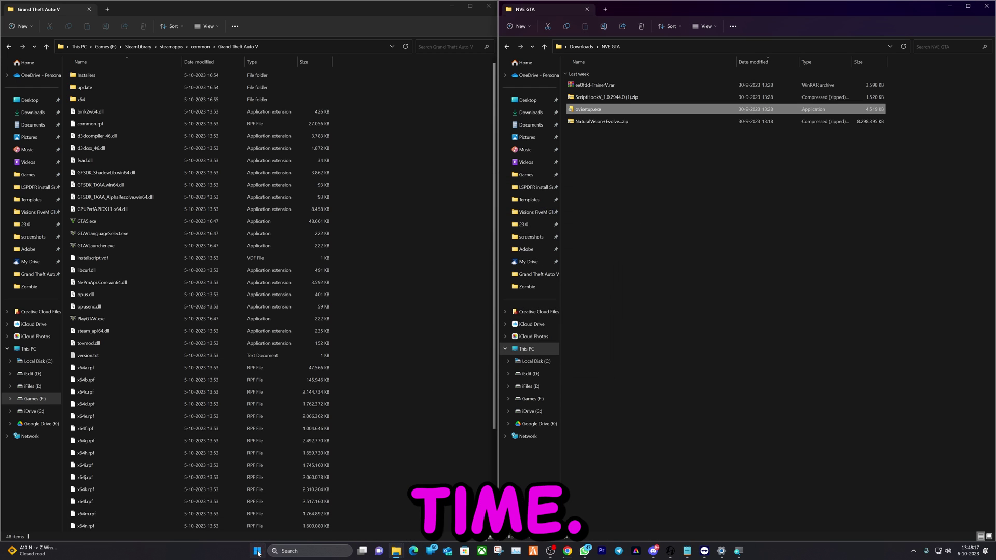
Launch OpenIV as administrator and load the Windows version of Grand Theft Auto V
left_click(258, 552)
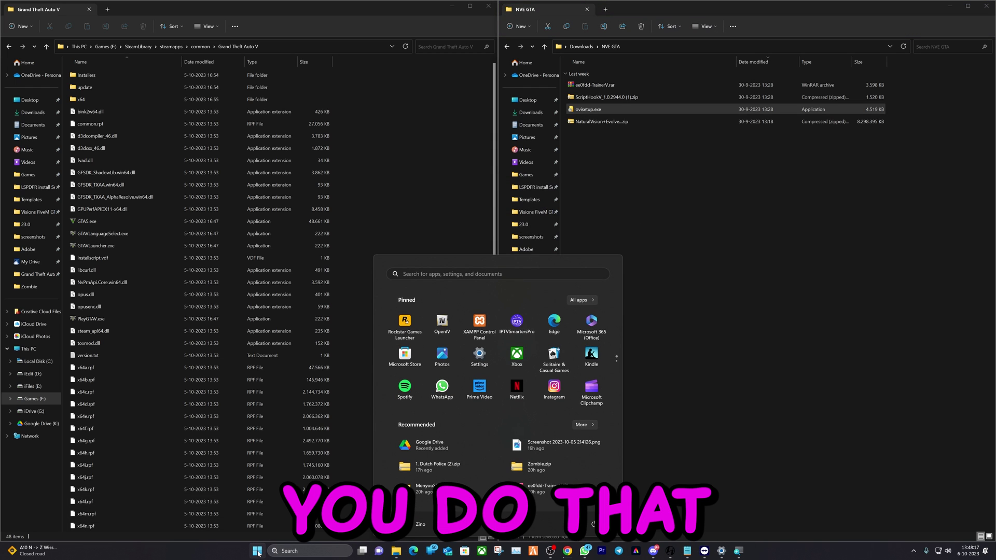
right_click(441, 329)
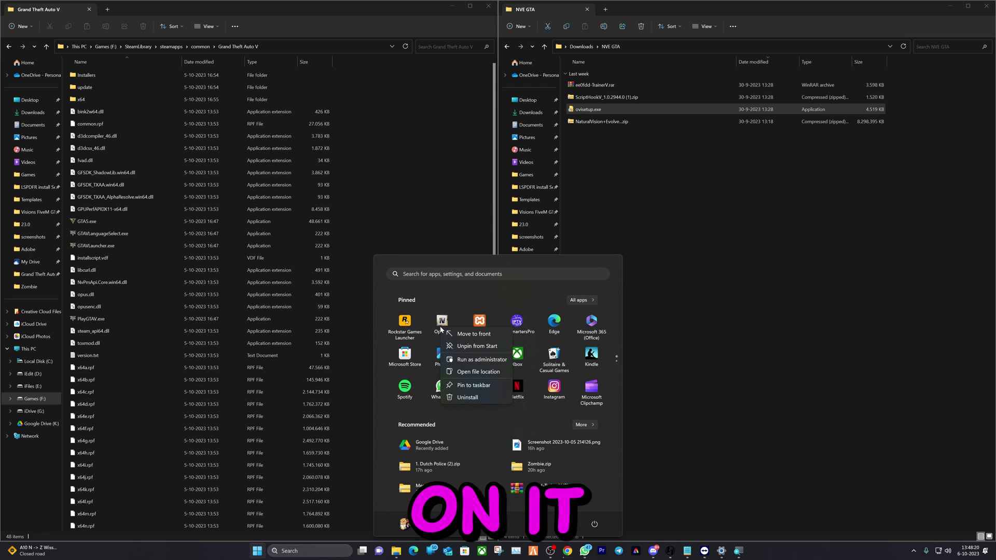
left_click(484, 362)
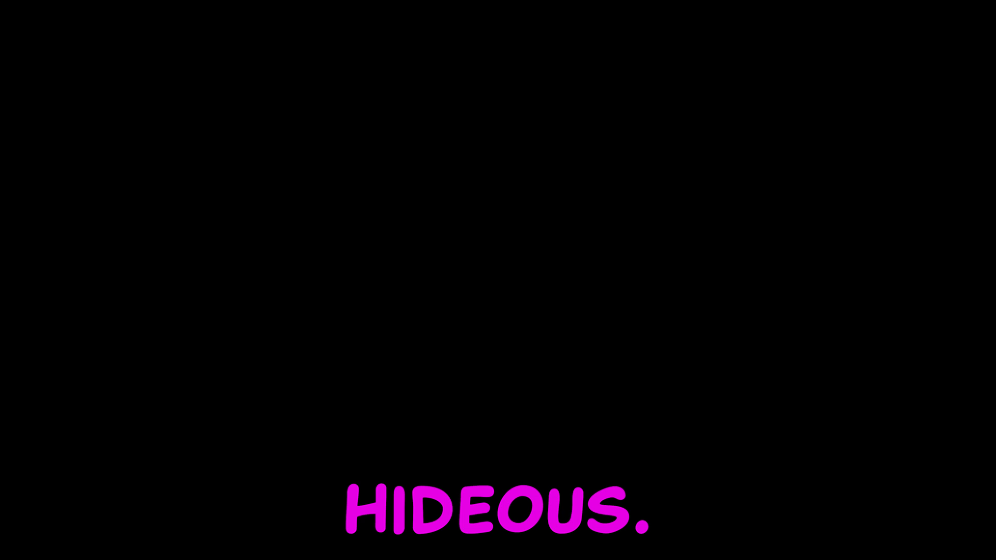
left_click(456, 344)
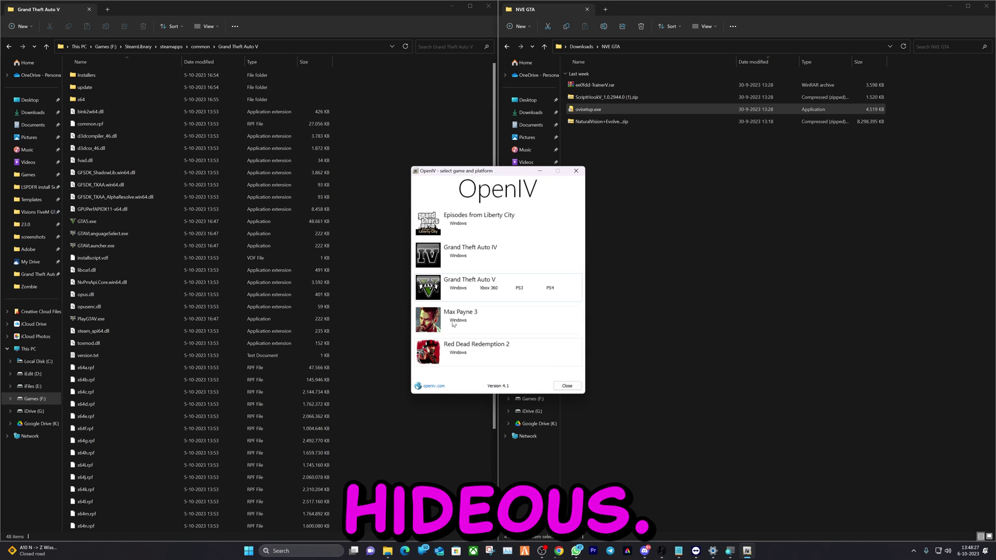
left_click(458, 289)
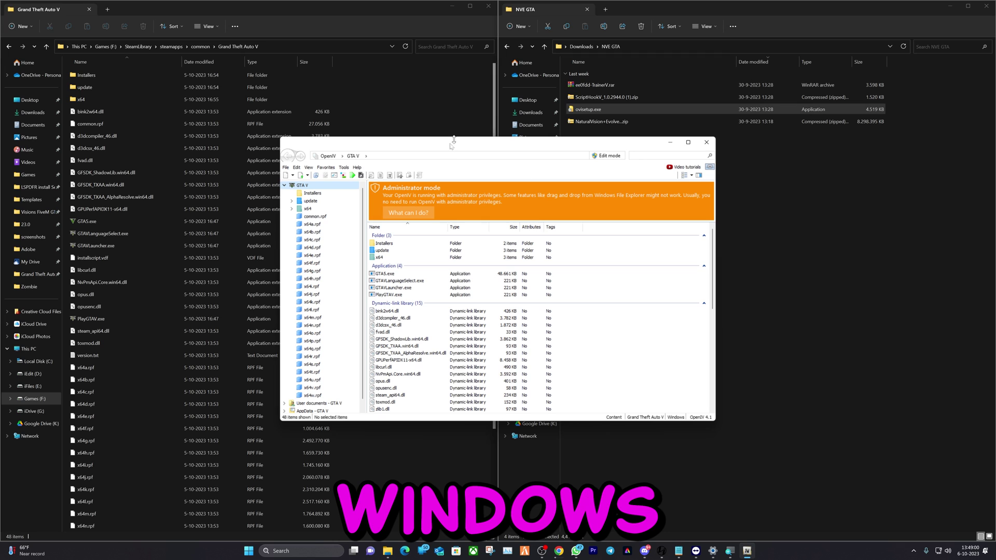
Set OpenIV's permissions on the Grand Theft Auto V game folder and close the administrator mode dialog
left_click(402, 212)
left_click(426, 310)
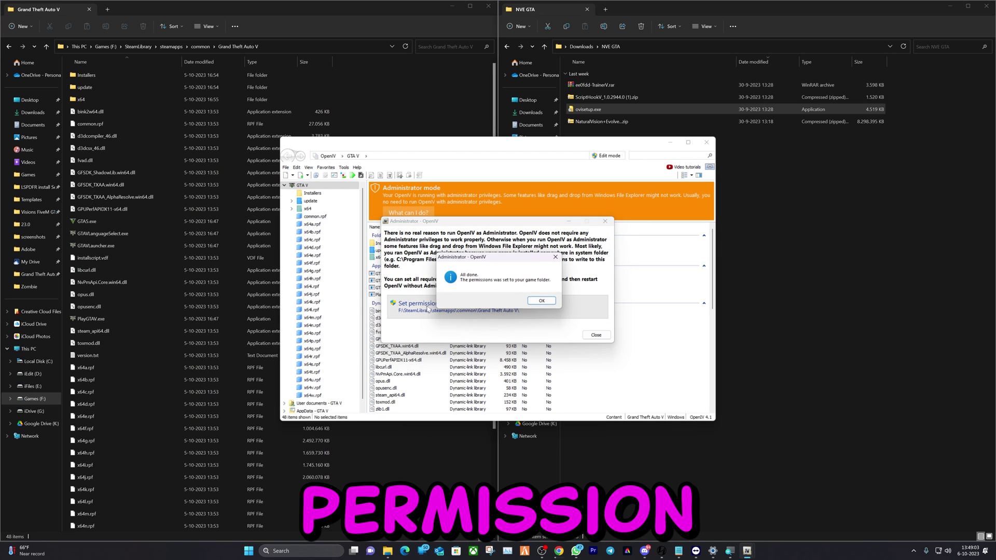
left_click(551, 304)
left_click(596, 335)
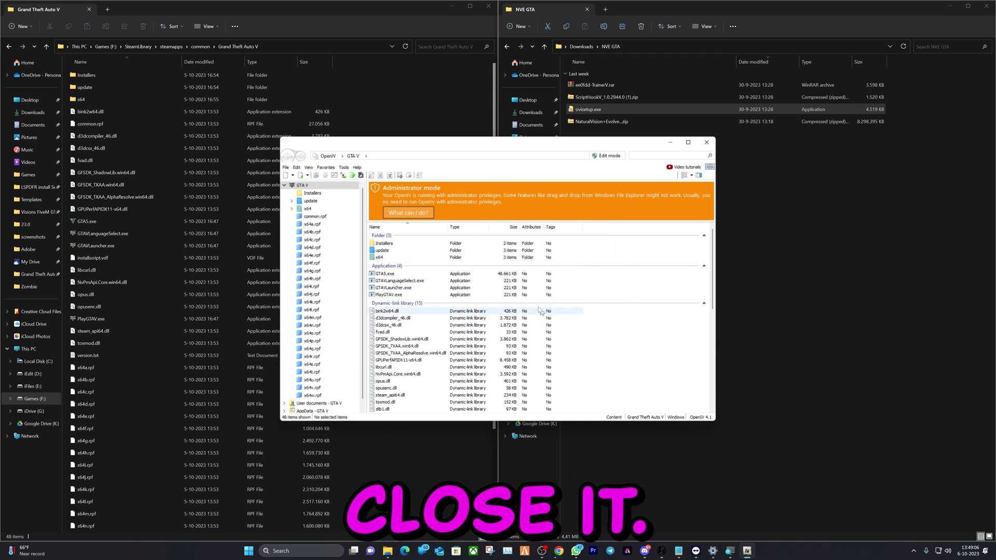
Open the ASI Manager for GTA V and install the ASI Loader
left_click(344, 168)
mouse_move(357, 167)
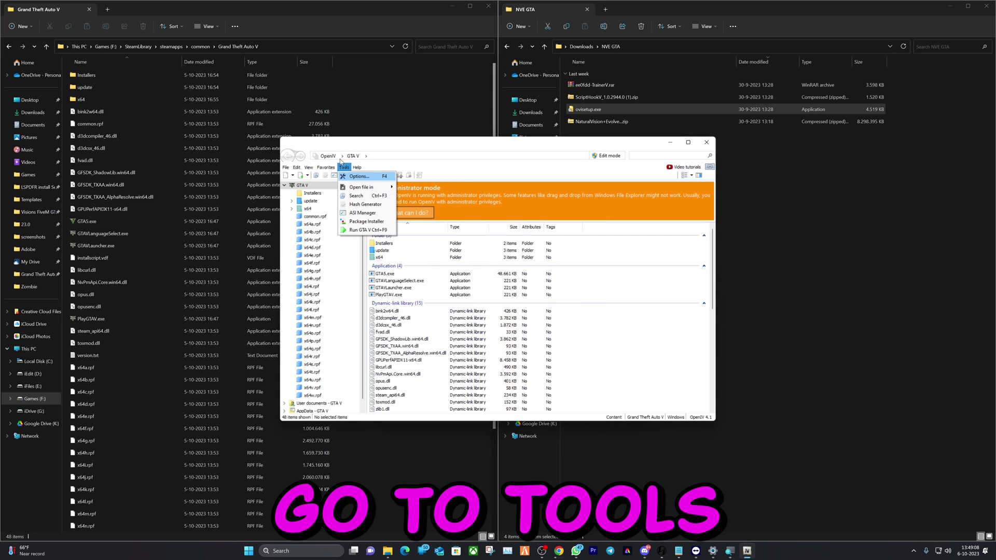
left_click(355, 213)
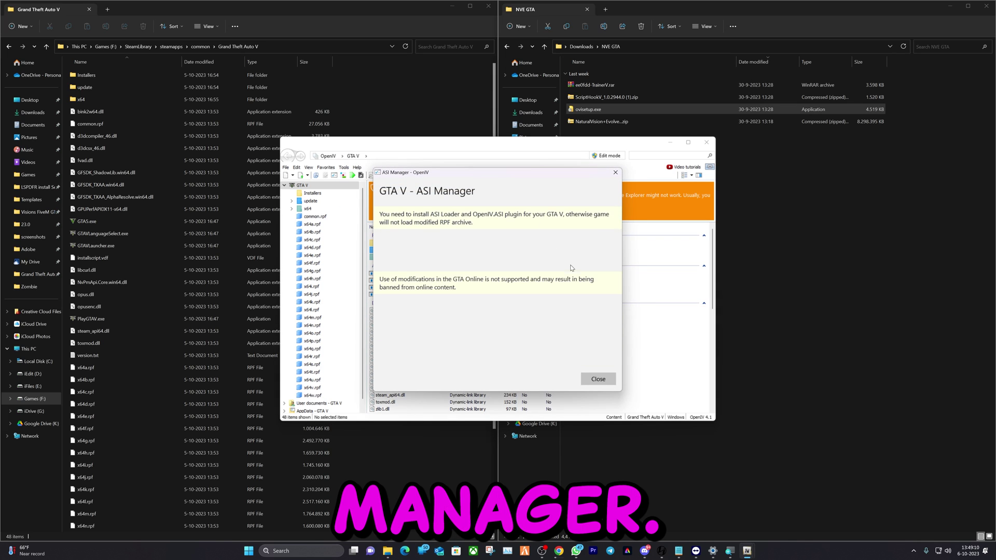
left_click(581, 260)
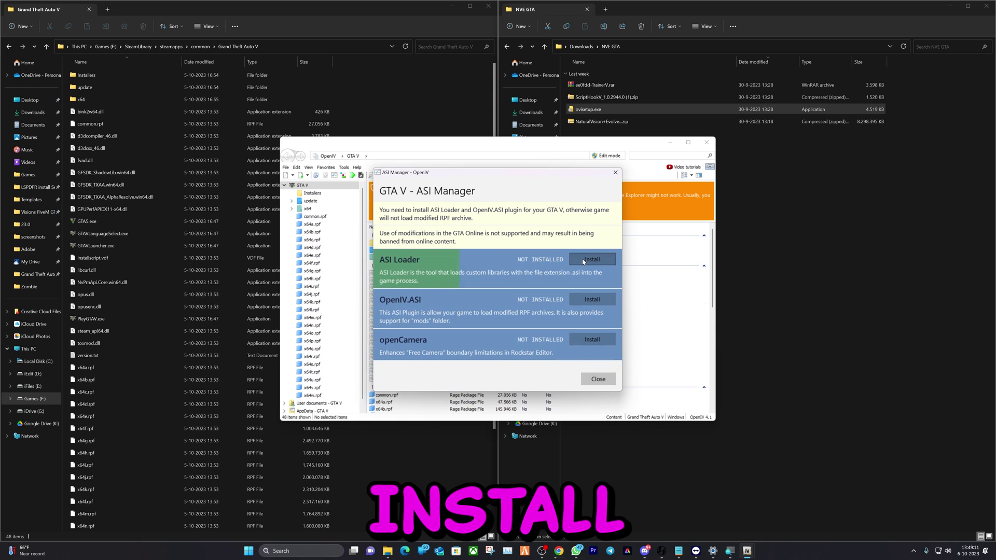
Install OpenIV.ASI with a "mods" folder and openCamera, closing the ASI Manager and OpenIV
left_click(584, 301)
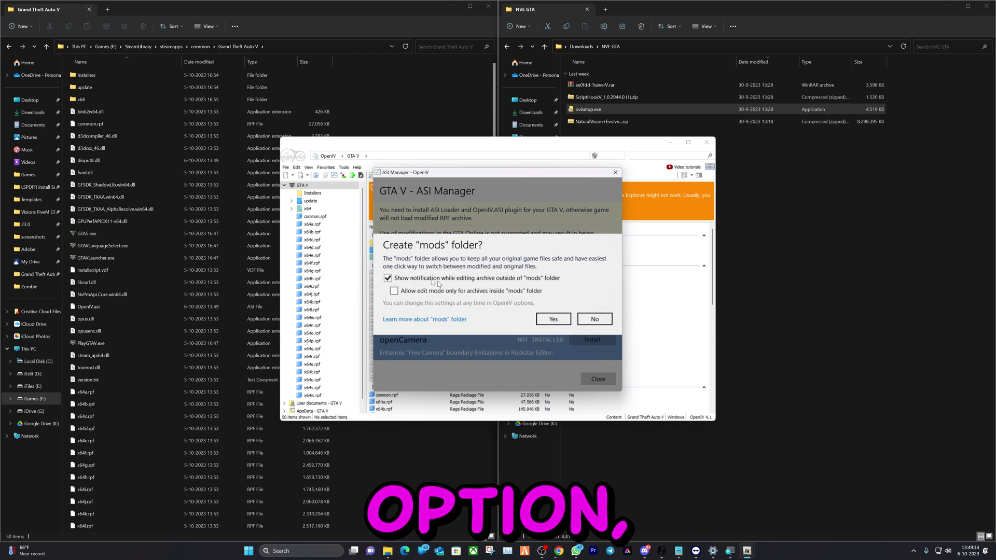
left_click(554, 320)
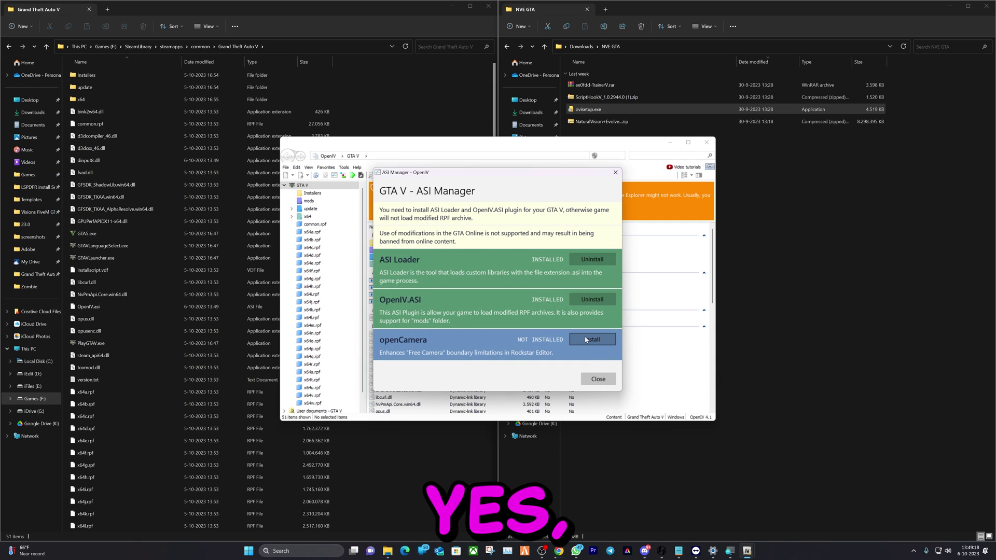
left_click(587, 340)
left_click(597, 379)
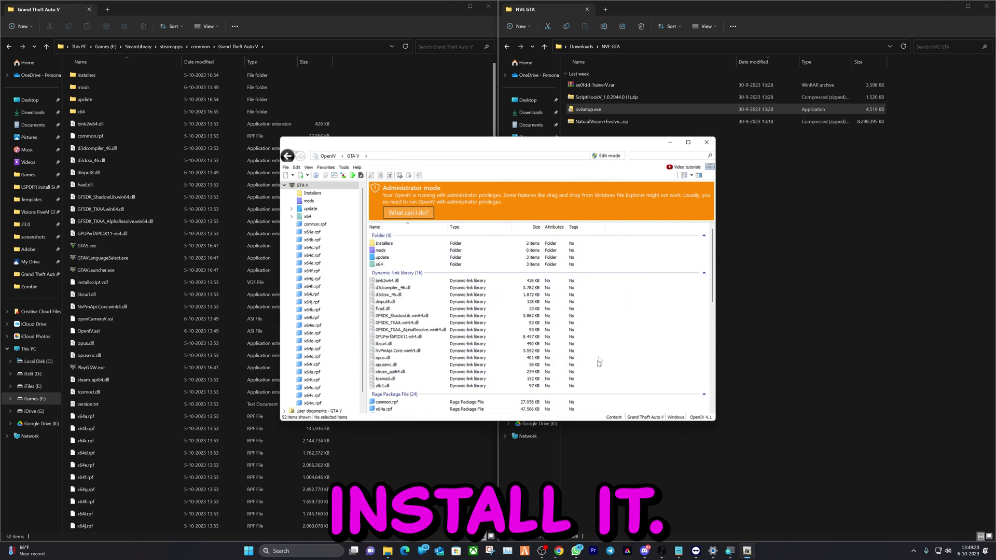
left_click(707, 143)
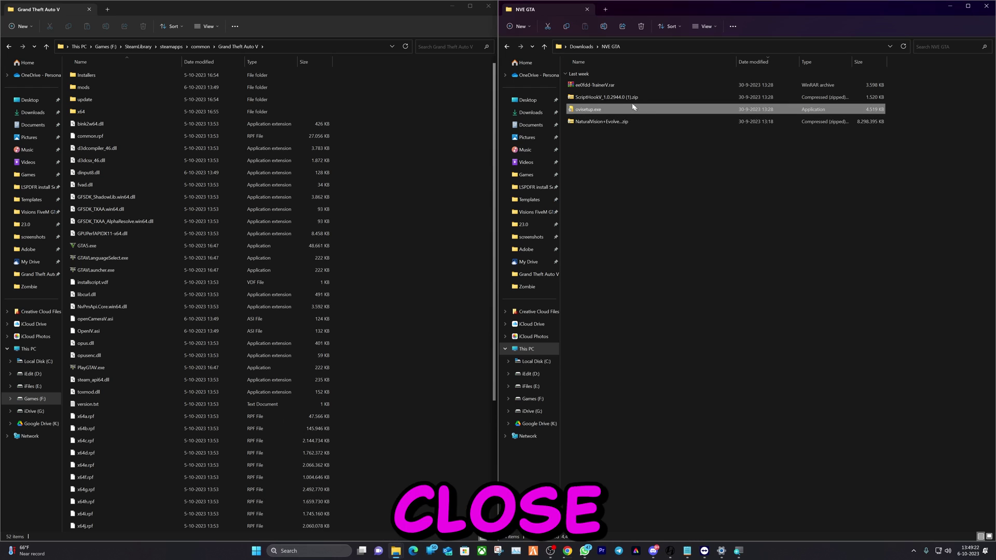
Copy dinput8.dll and ScriptHookV.dll from the ScriptHookV zip's bin folder into the Grand Theft Auto V folder, replacing the existing file
left_click(622, 98)
double_click(622, 98)
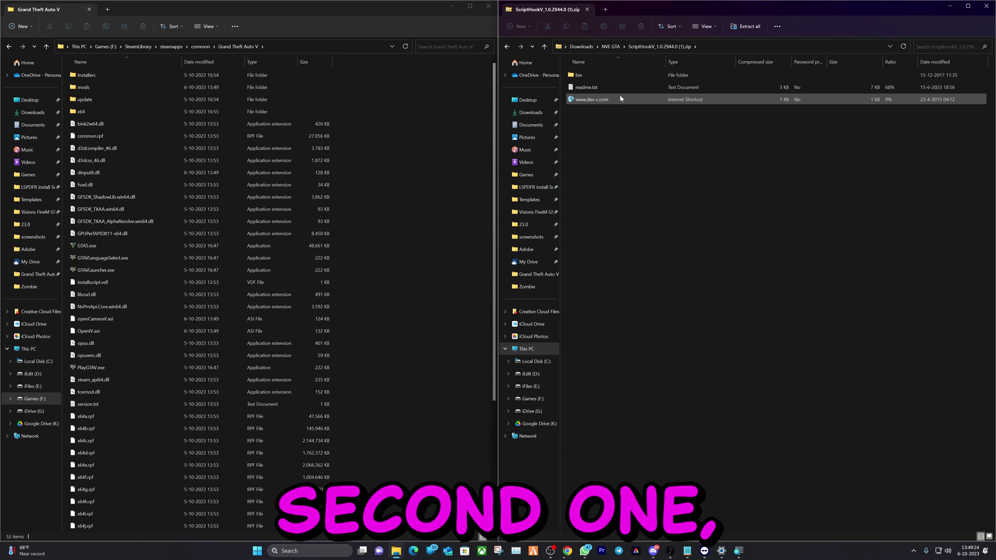
double_click(595, 73)
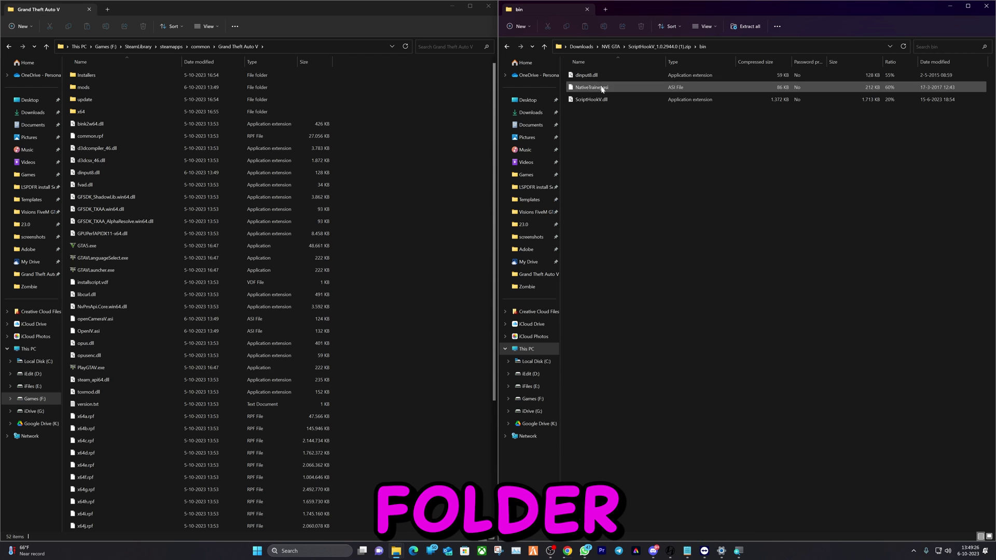
left_click(612, 100)
left_click(617, 89, "ctrl")
left_click(619, 78, "ctrl")
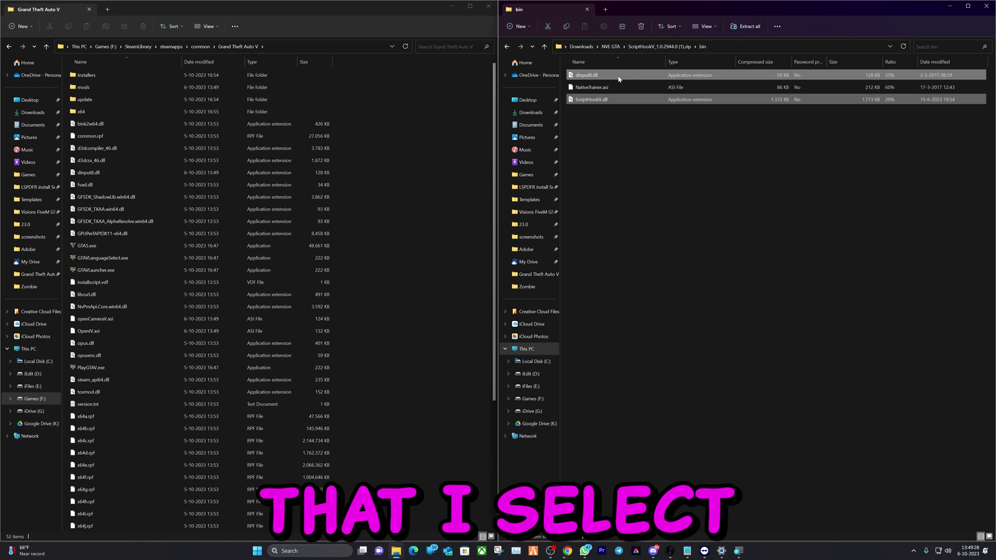
left_click_drag(591, 80, 400, 266)
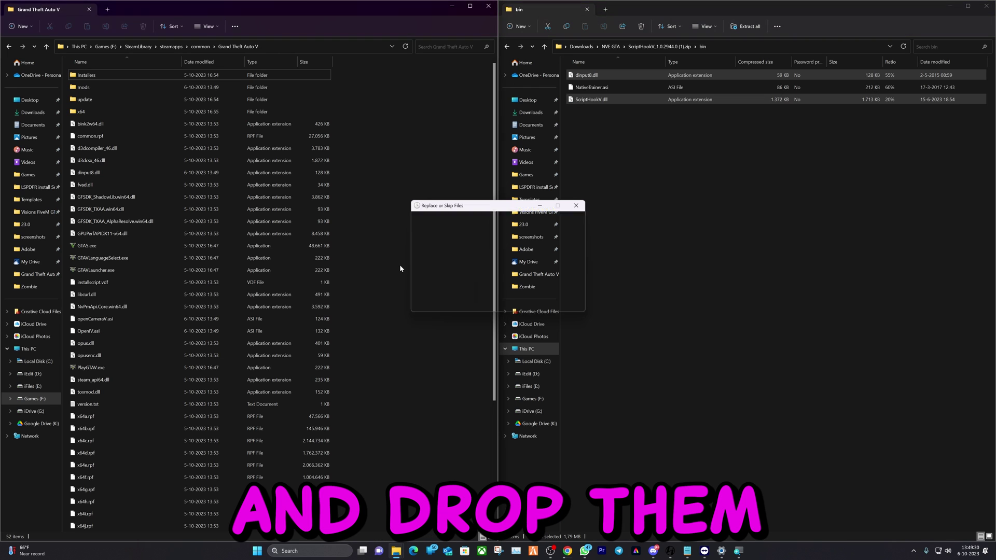
left_click(430, 250)
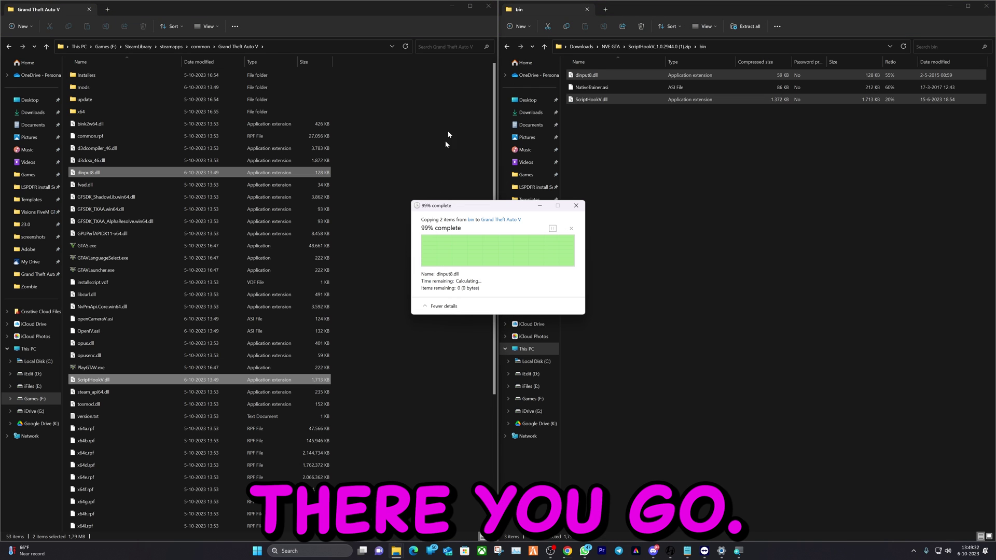
Copy TrainerV.asi and trainerv.ini from the ee0fdd-TrainerV.rar archive into the Grand Theft Auto V folder and close the archive
left_click(509, 47)
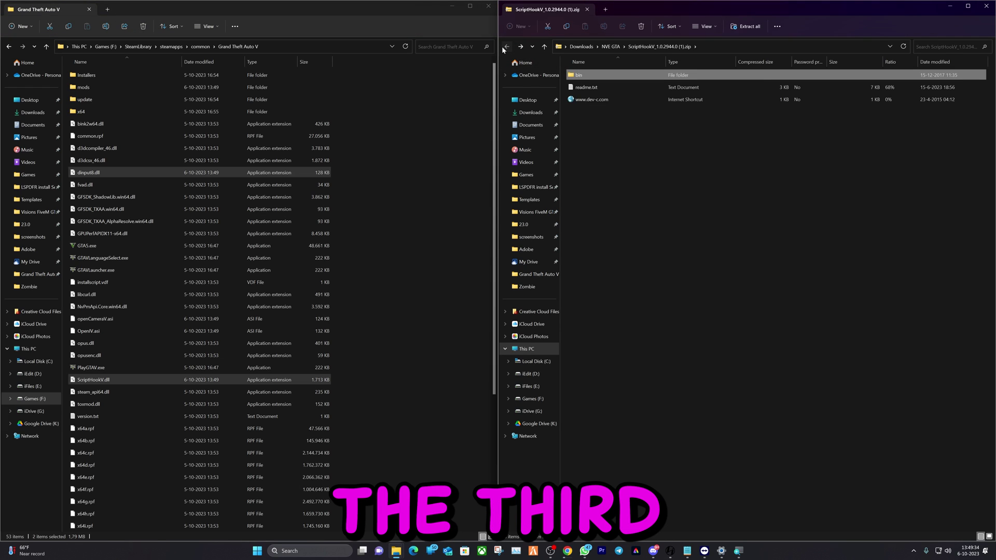
left_click(503, 49)
double_click(596, 85)
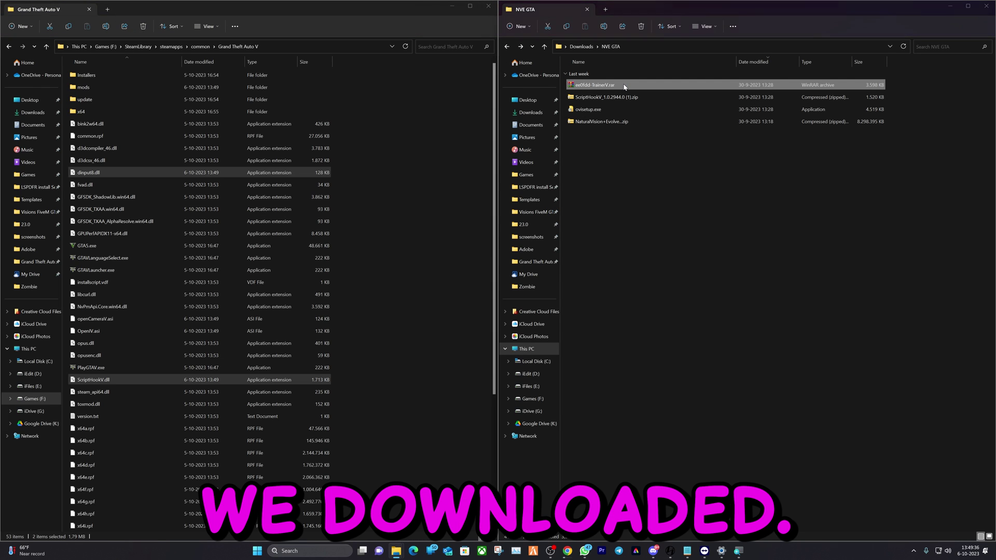
left_click_drag(355, 148, 698, 113)
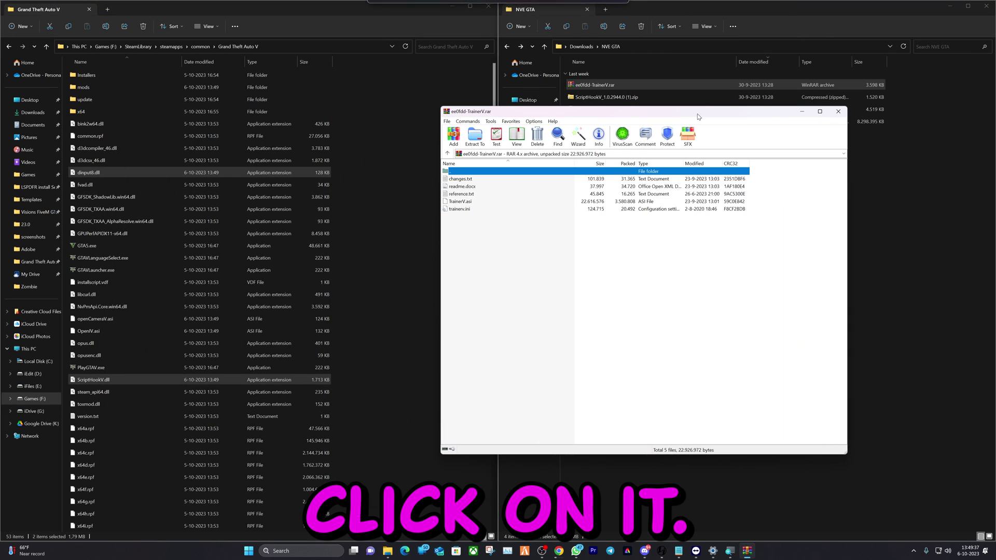
left_click(476, 210)
left_click(480, 202, "shift")
left_click_drag(485, 206, 388, 257)
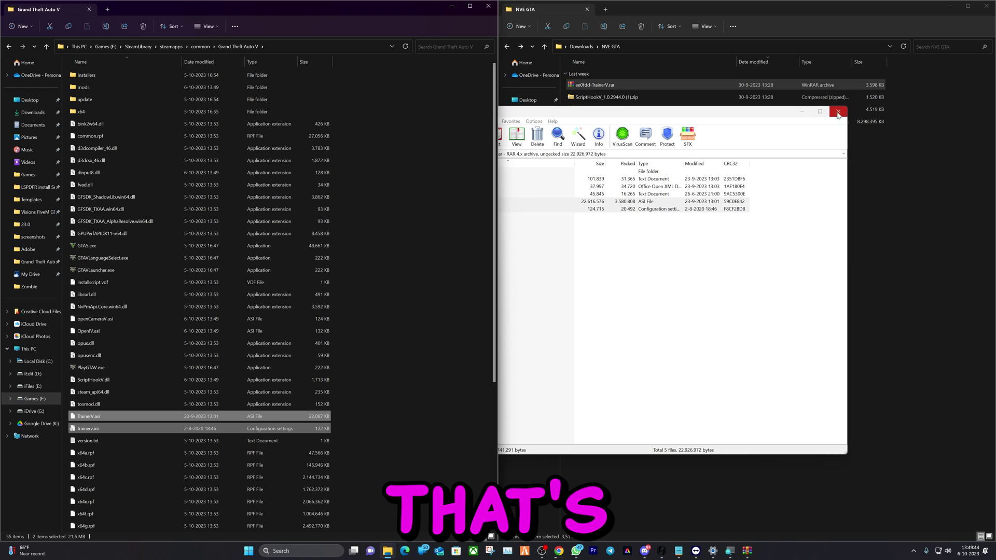
left_click(838, 111)
Try to extract the NaturalVision+Evolve zip to the default destination with the Windows extraction wizard
left_click(576, 122)
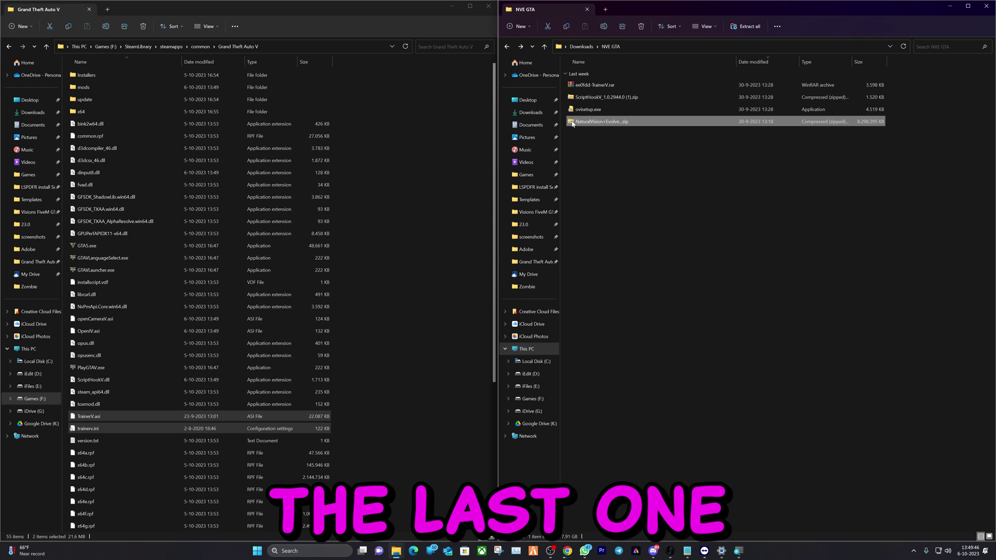
right_click(576, 122)
left_click(621, 197)
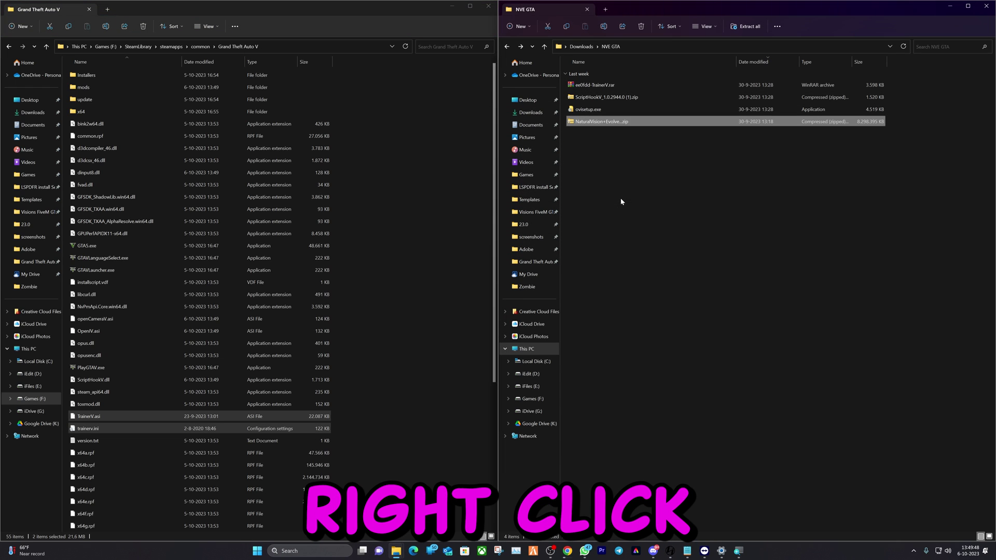
left_click(568, 358)
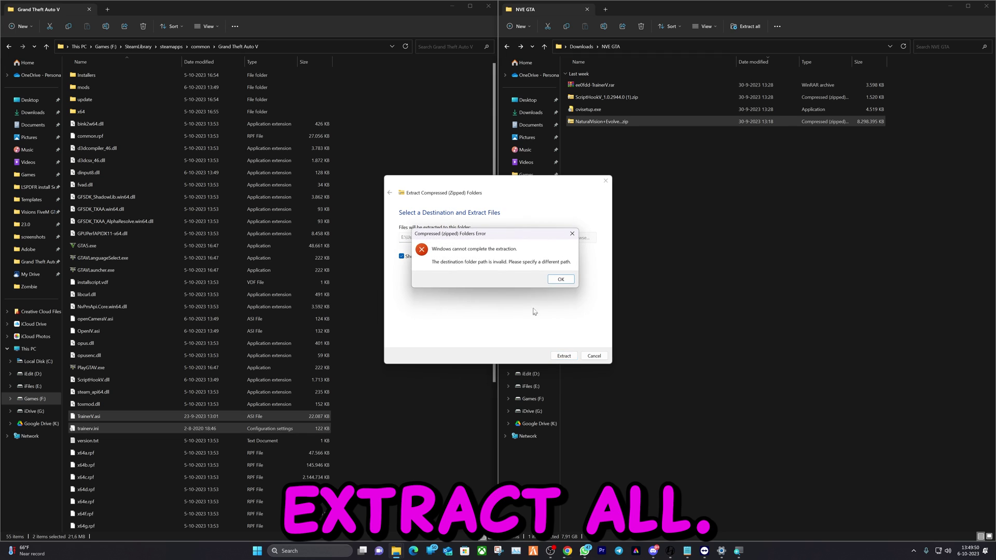
left_click(568, 281)
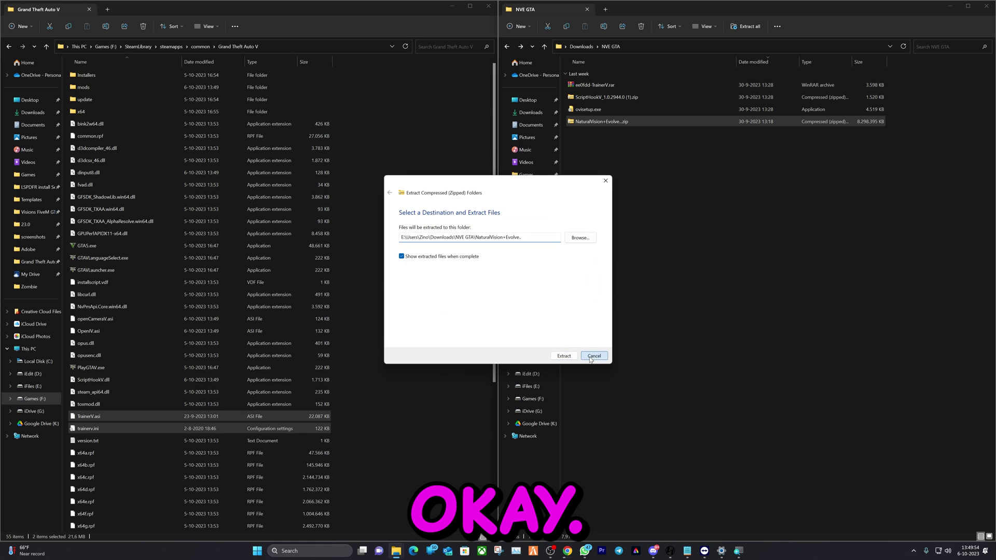
left_click(594, 357)
Show the contents of the NaturalVision+Evolve zip and launch OpenIV with the Windows version of Grand Theft Auto V
double_click(612, 122)
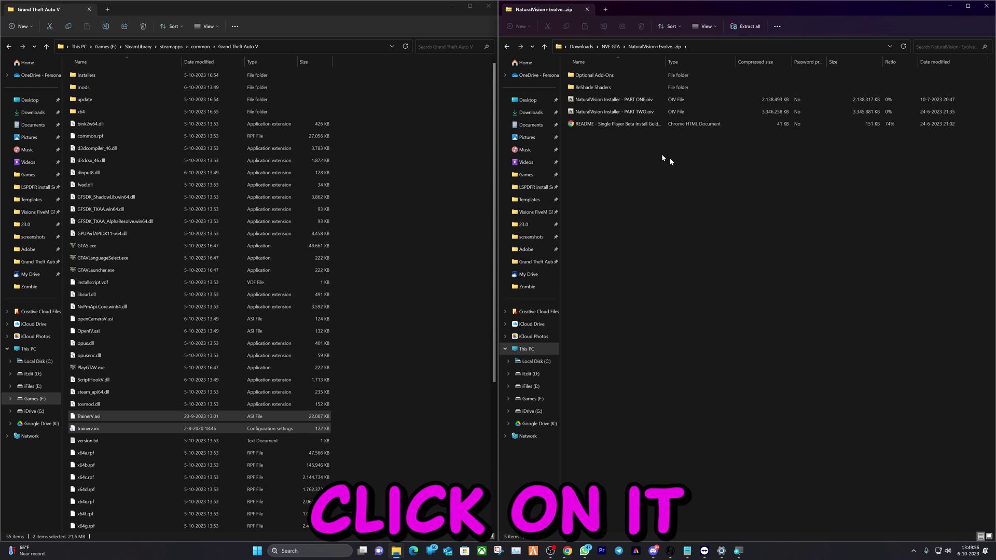
mouse_move(704, 552)
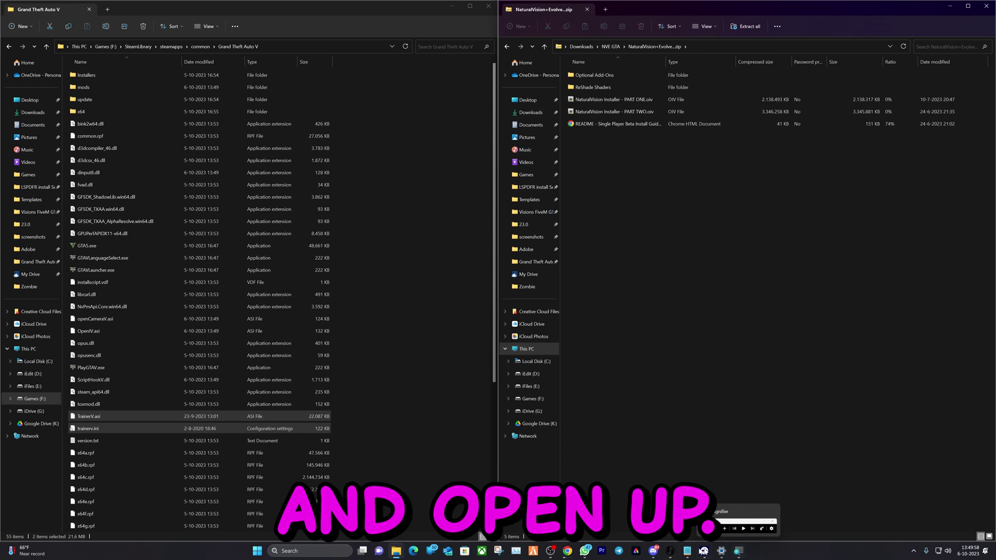
left_click(257, 551)
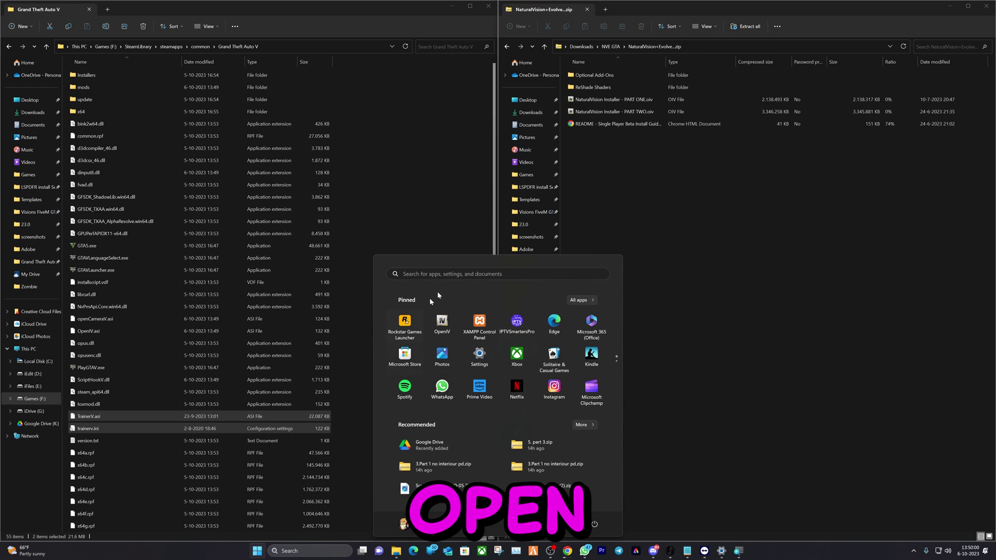
left_click(442, 322)
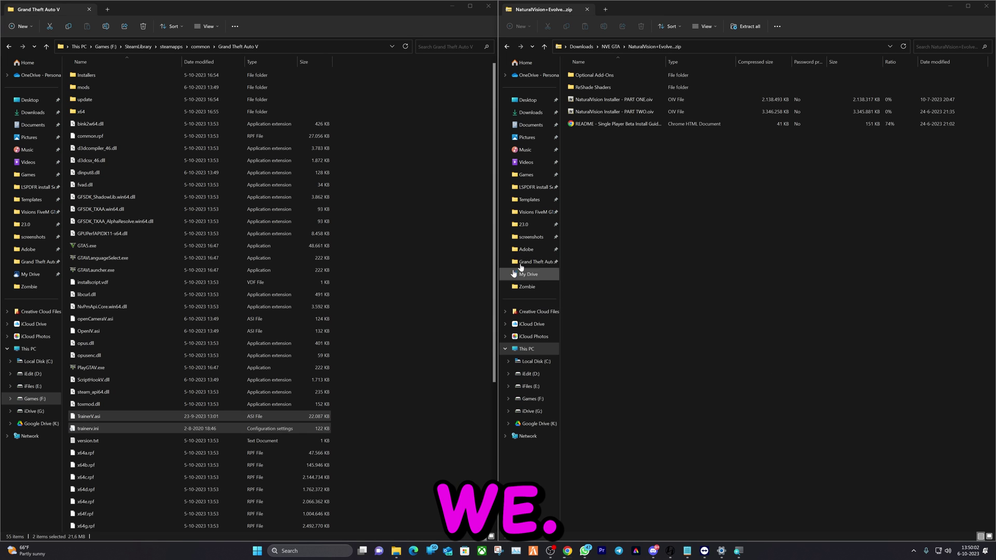
left_click(457, 288)
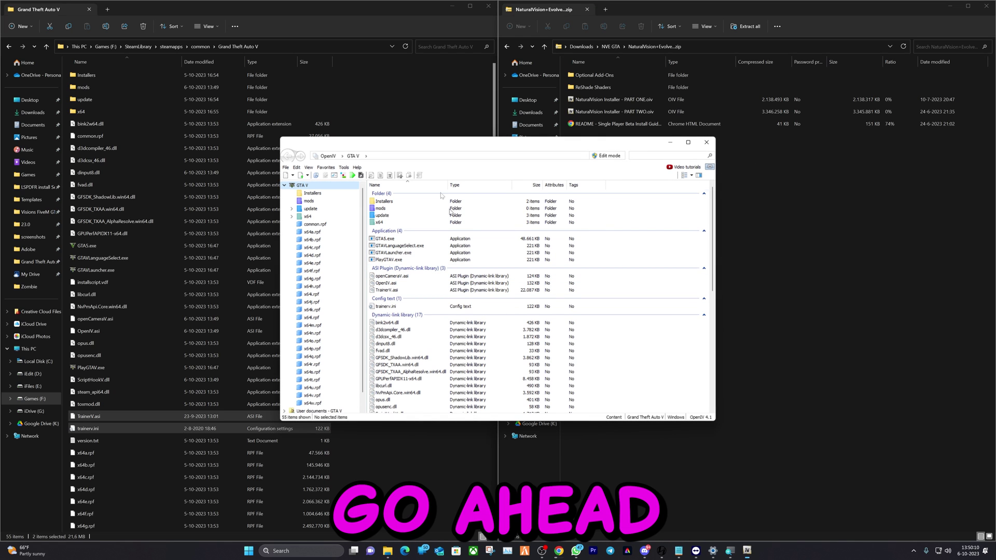
Enable edit mode in OpenIV and place its window over the game folder, clear of the NaturalVision files
left_click(604, 157)
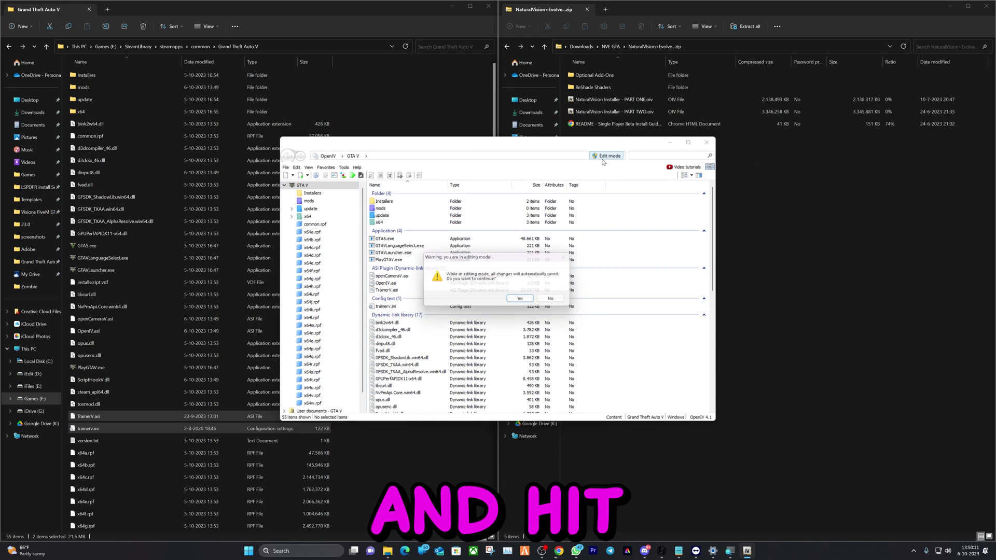
left_click(523, 301)
left_click_drag(484, 144, 264, 153)
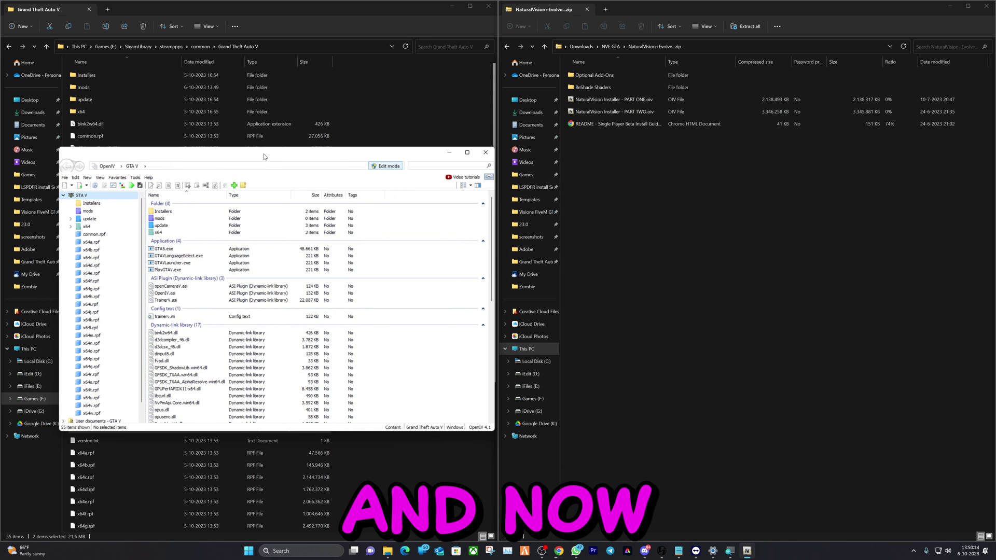
Try to load NaturalVision Installer - PART ONE.oiv straight from the zip into OpenIV and turn edit mode back on
left_click_drag(612, 99, 428, 308)
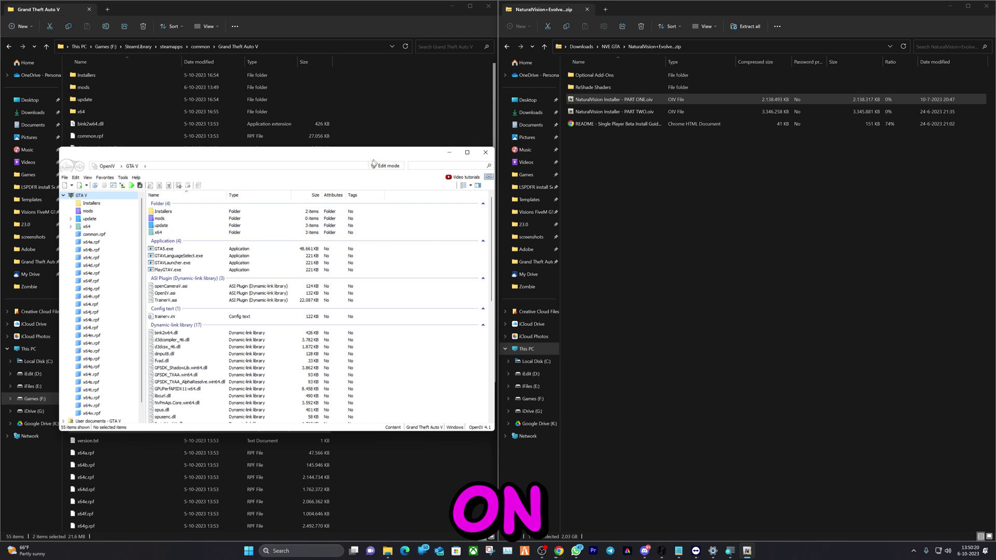
left_click(385, 167)
left_click(524, 300)
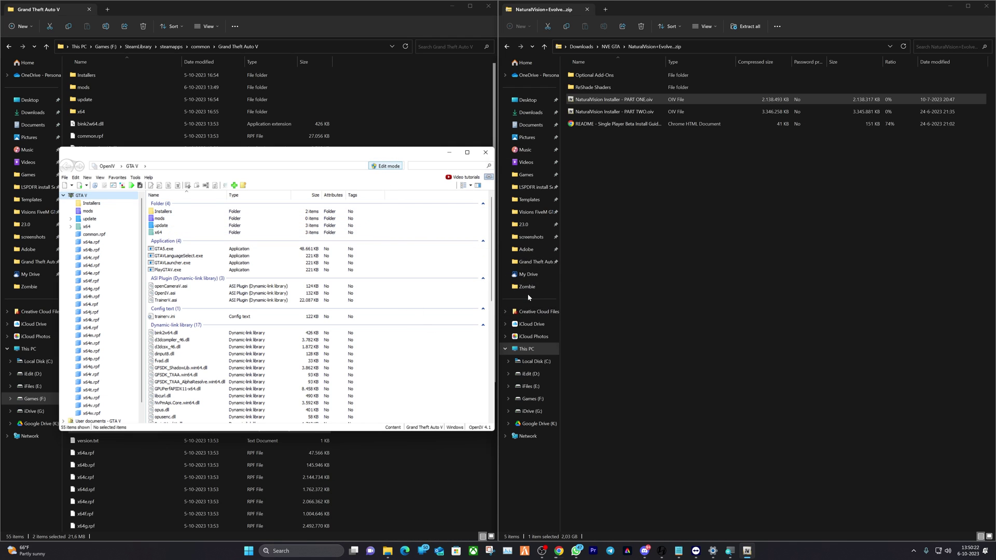
Extract the NaturalVision+Evolve zip with WinRAR into a NaturalVision+Evolve folder inside NVE GTA
right_click(599, 144)
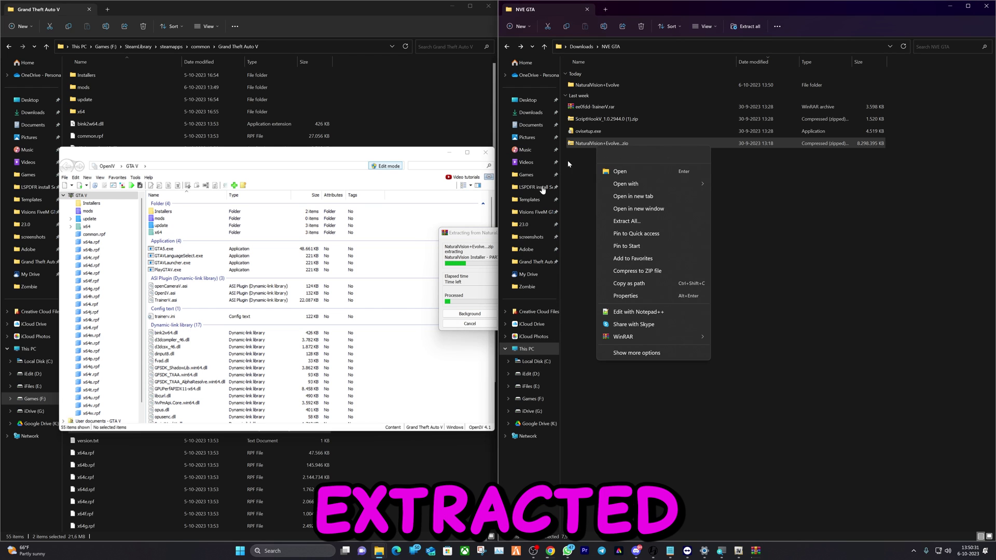
left_click(456, 234)
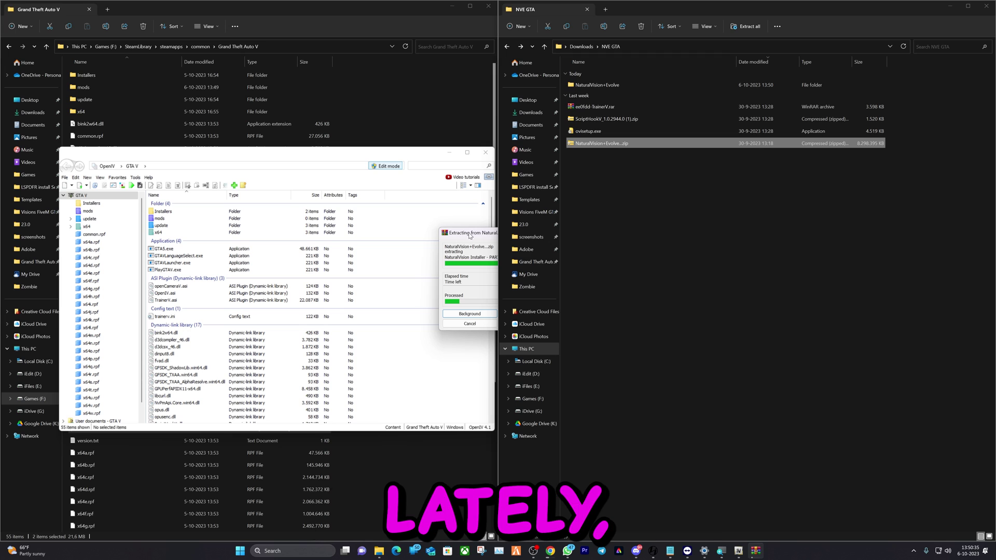
left_click(470, 237)
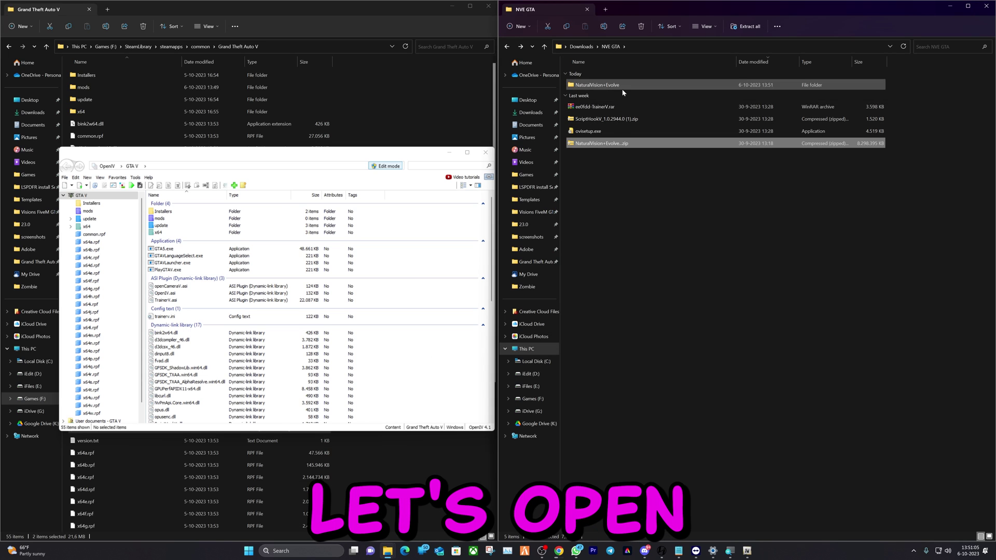
Install the extracted NaturalVision Installer - PART ONE.oiv into the "mods" folder through OpenIV and close the package installer
double_click(623, 91)
double_click(623, 89)
left_click_drag(618, 119, 419, 296)
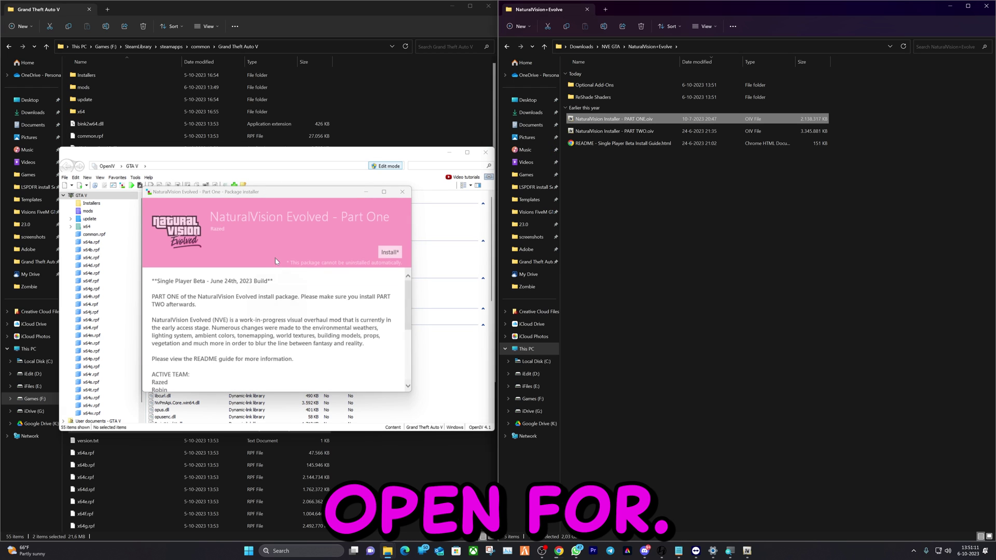
left_click(390, 252)
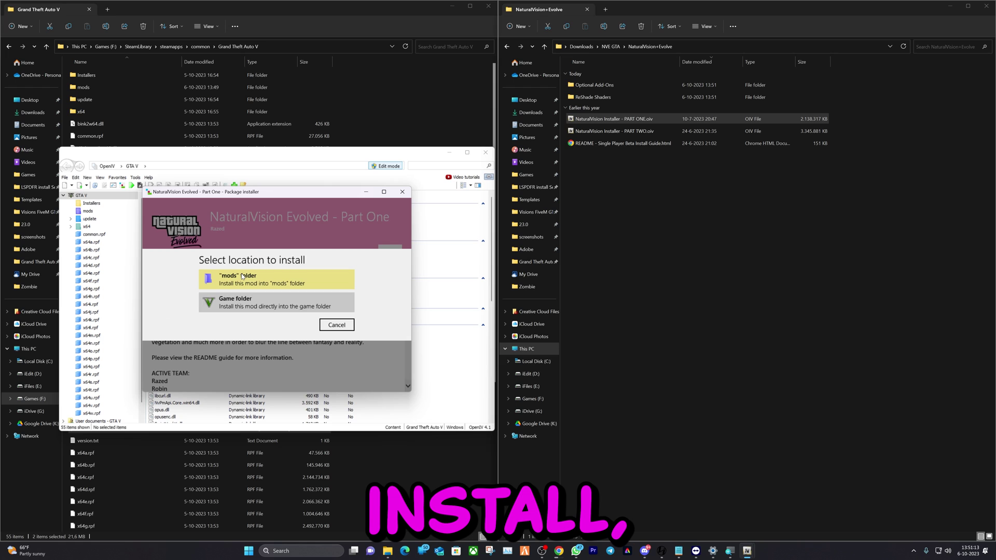
left_click(235, 283)
left_click(279, 326)
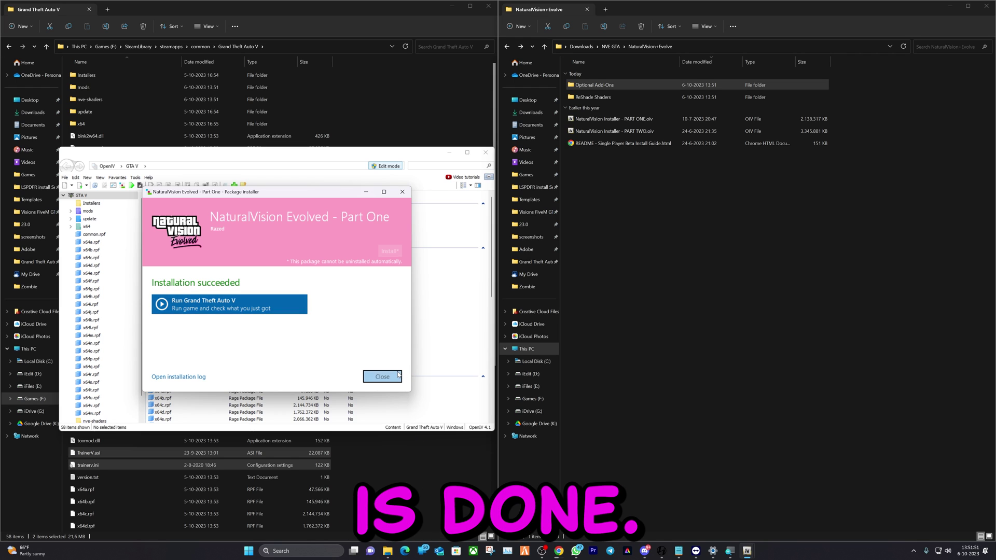
left_click(382, 377)
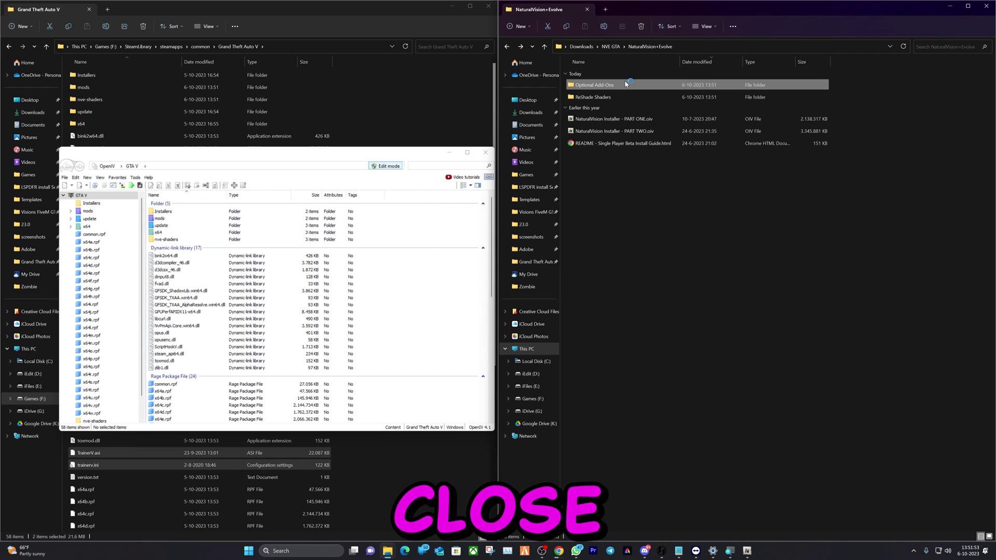
Load NaturalVision Installer - PART TWO.oiv from the NaturalVision+Evolve folder into OpenIV with edit mode turned on
left_click(612, 131)
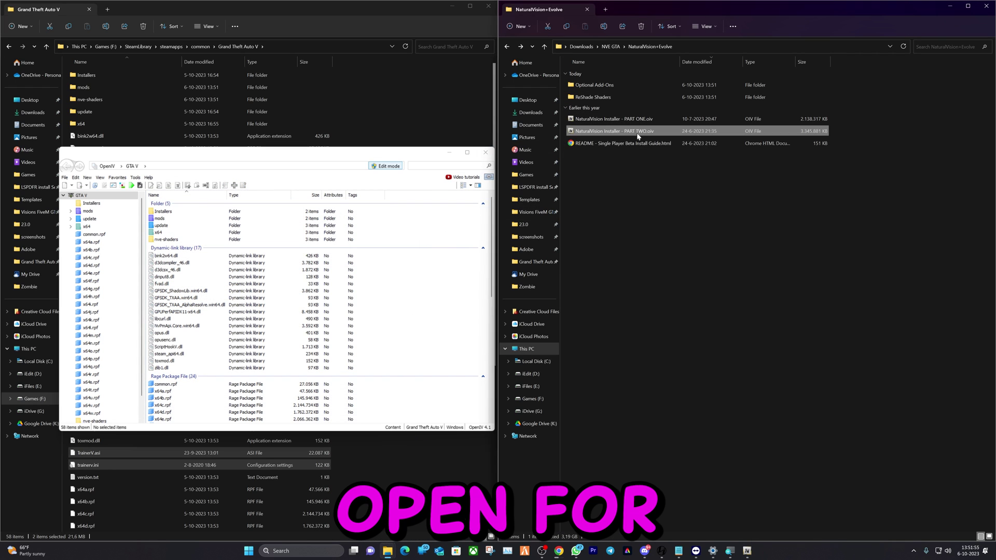
left_click_drag(638, 136, 375, 166)
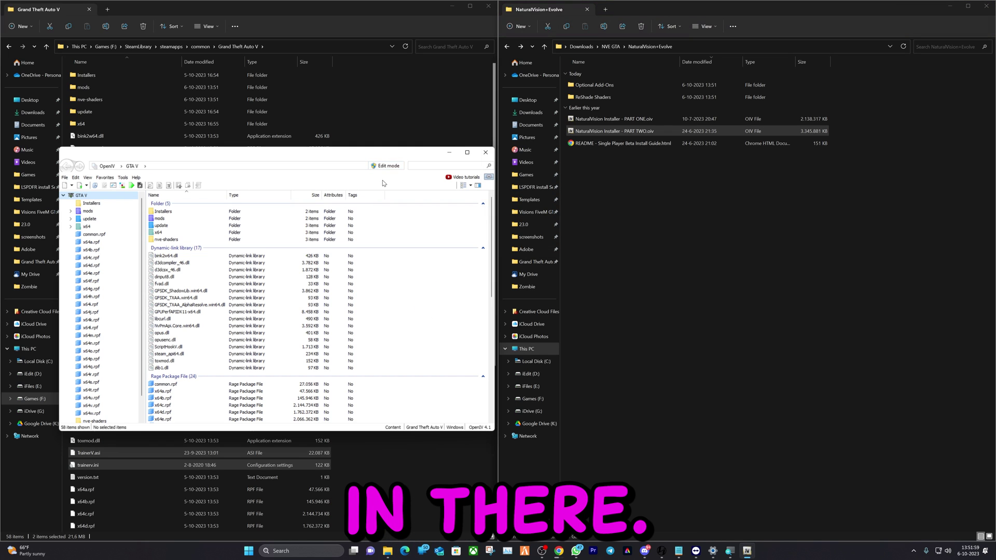
left_click(386, 166)
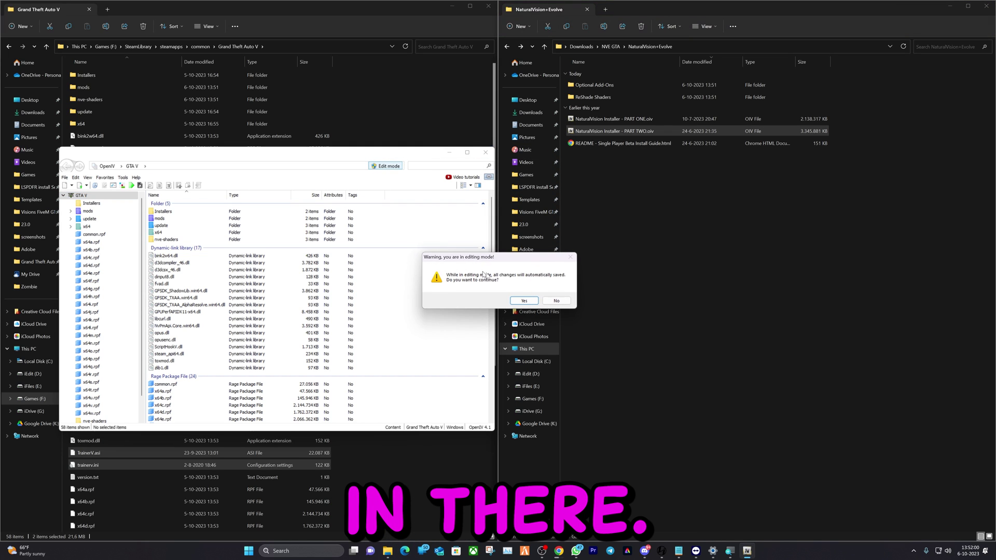
left_click(524, 301)
left_click(506, 47)
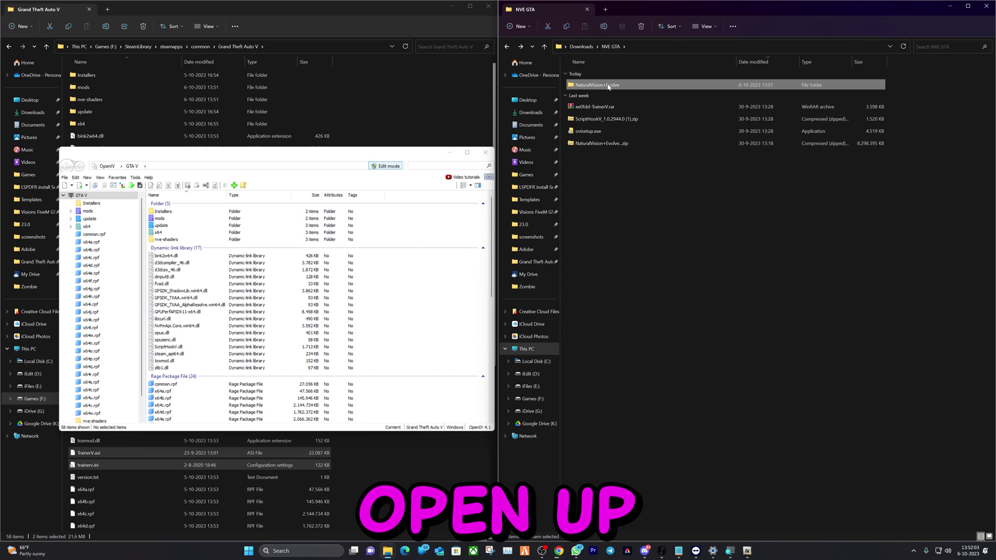
double_click(608, 86)
left_click_drag(612, 130, 425, 312)
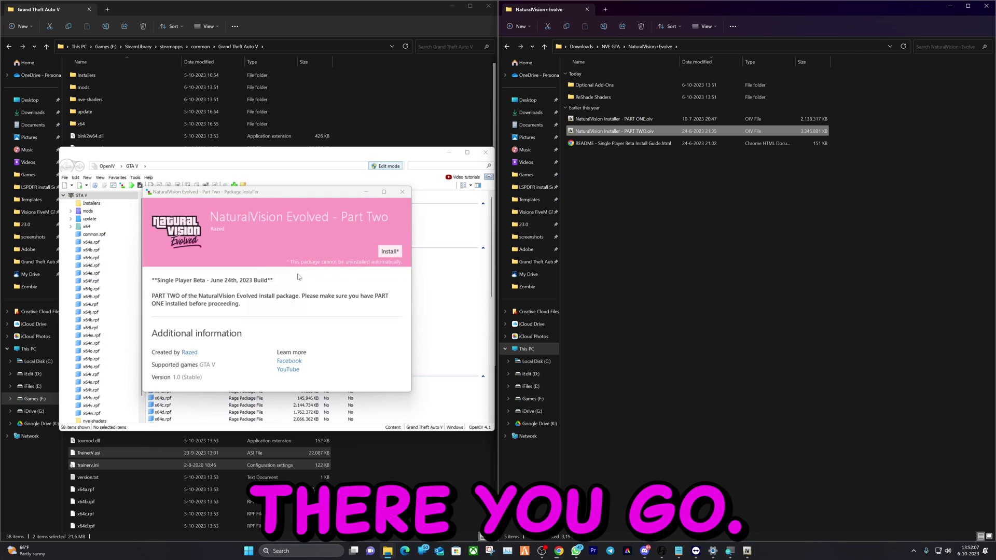
Install the NaturalVision Evolved - Part Two package into the "mods" folder and close the package installer
left_click(390, 251)
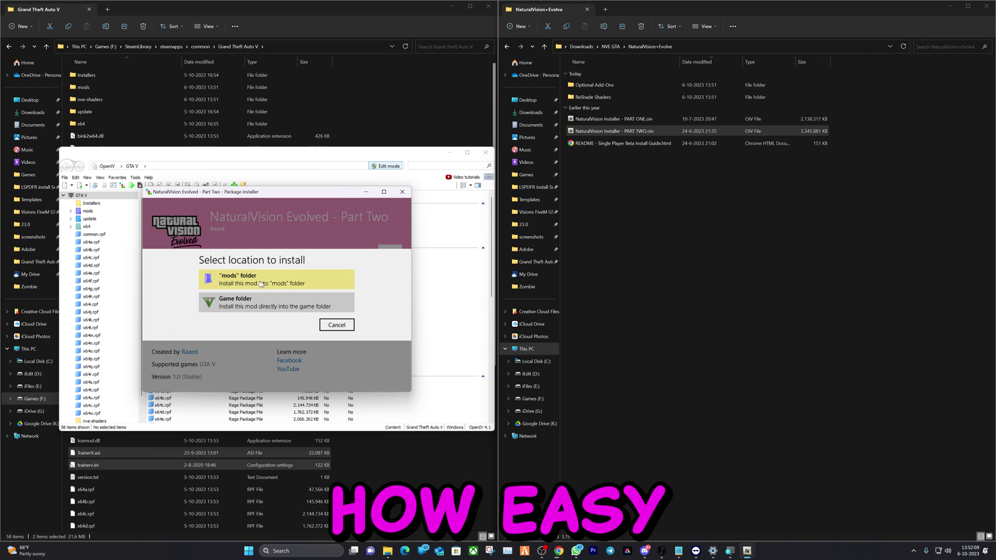
left_click(261, 284)
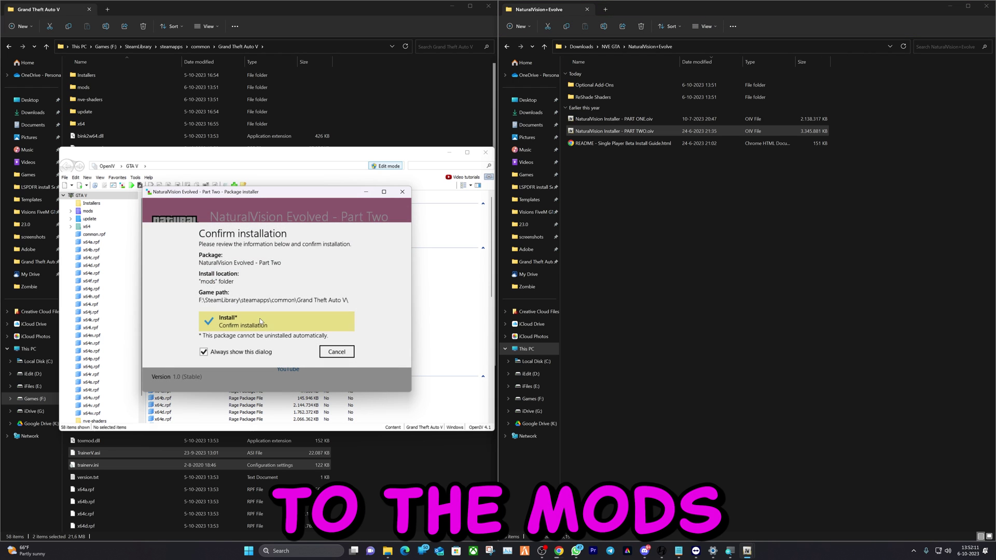
left_click(261, 322)
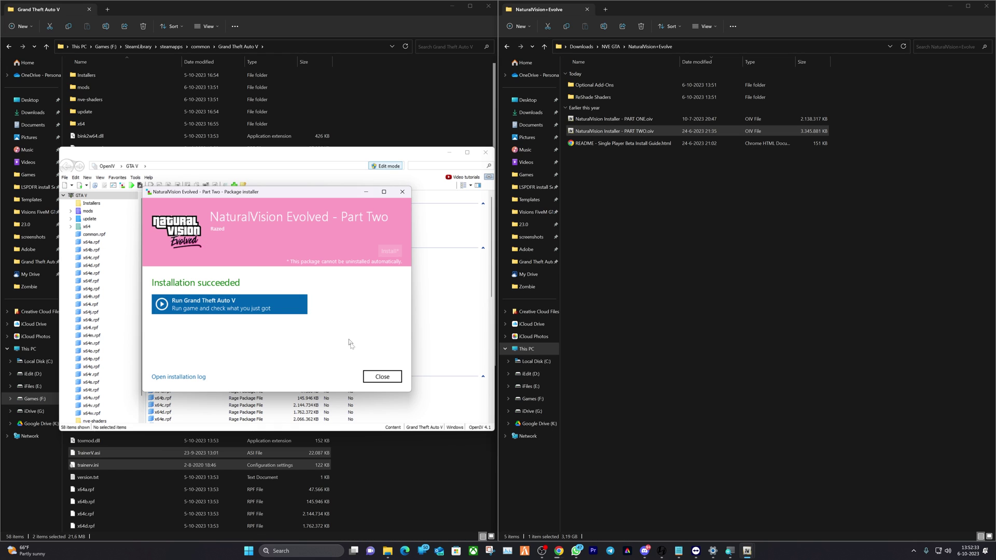
left_click(374, 377)
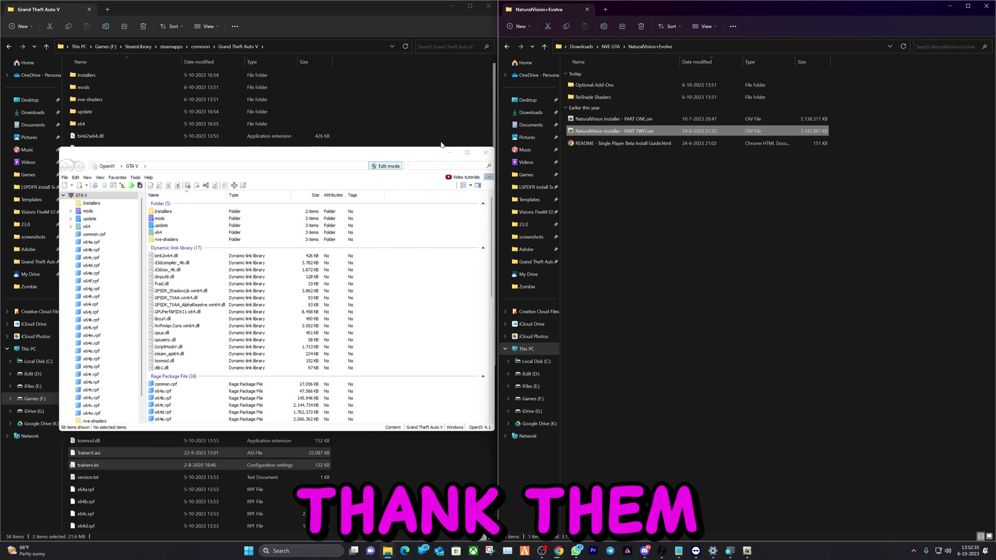
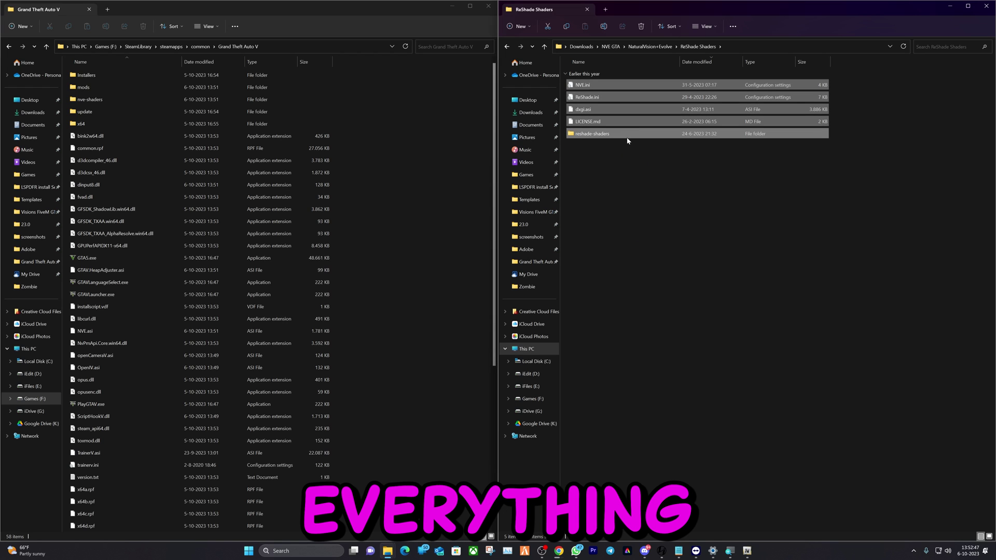
Copy everything in the ReShade Shaders folder, including NVE.ini, dxgi.asi and reshade-shaders, into the Grand Theft Auto V folder and return to NaturalVision+Evolve
left_click_drag(628, 140, 420, 155)
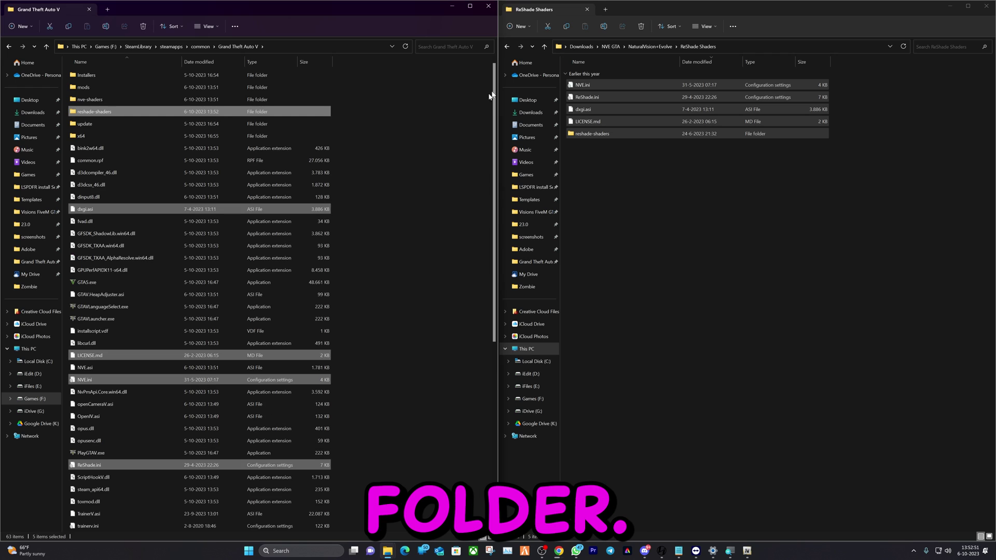
left_click(507, 47)
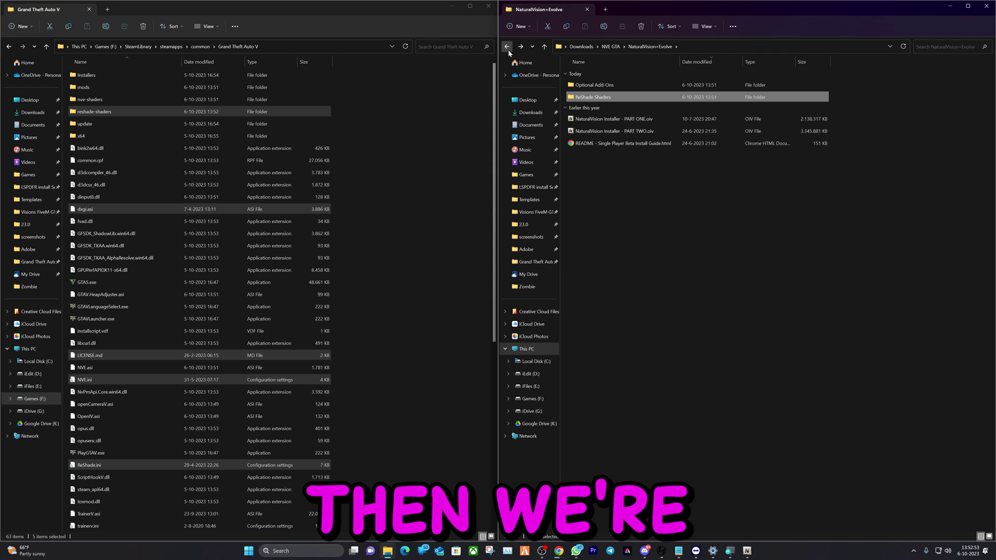
Open the Optional Add-Ons folder and bring OpenIV back up, placing its window over the game folder
double_click(600, 85)
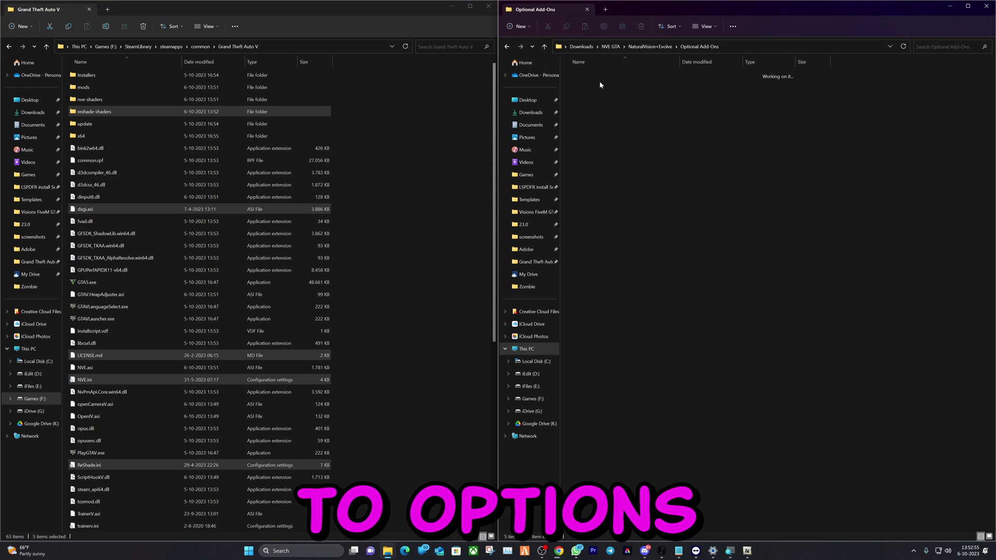
left_click(747, 554)
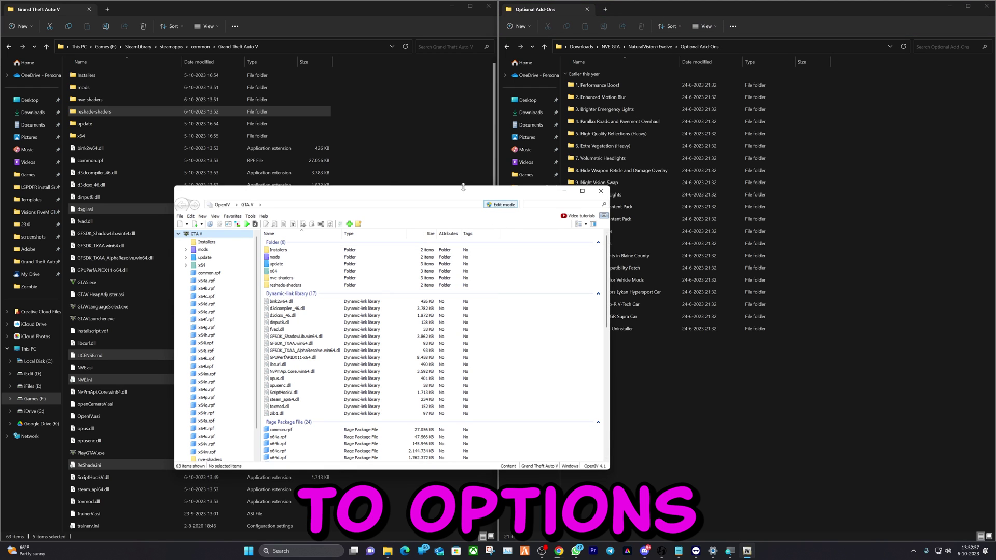
left_click_drag(463, 187, 366, 157)
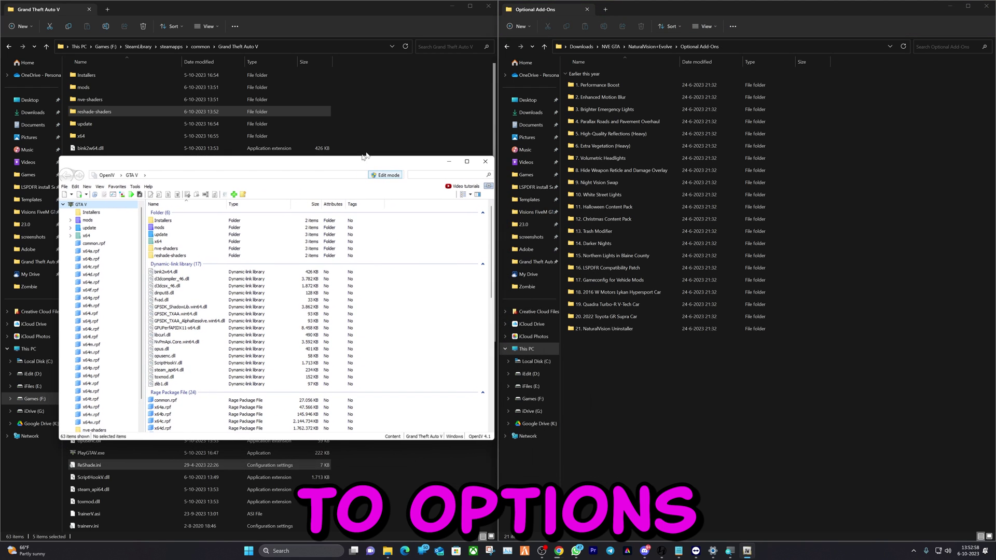
Load INSTALL - Performance Boost.oiv into OpenIV to view its description, and close the installer without installing it
double_click(600, 85)
left_click(633, 98)
left_click_drag(635, 101, 515, 191)
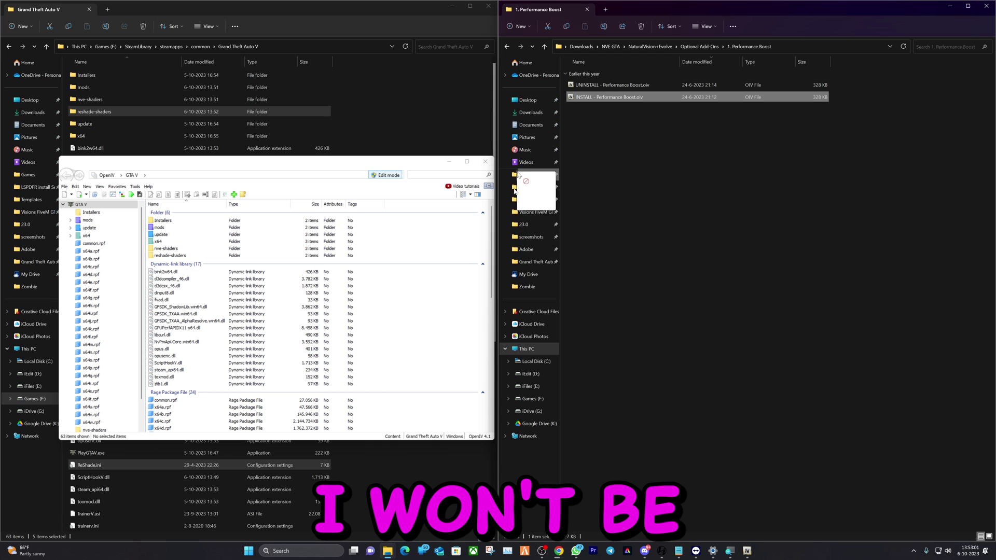
left_click_drag(426, 320, 425, 318)
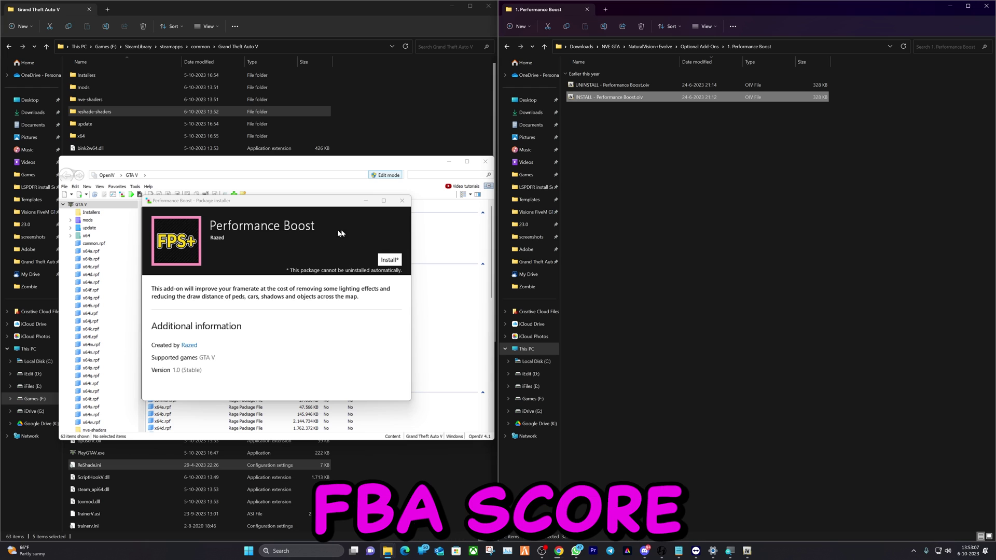
left_click(401, 204)
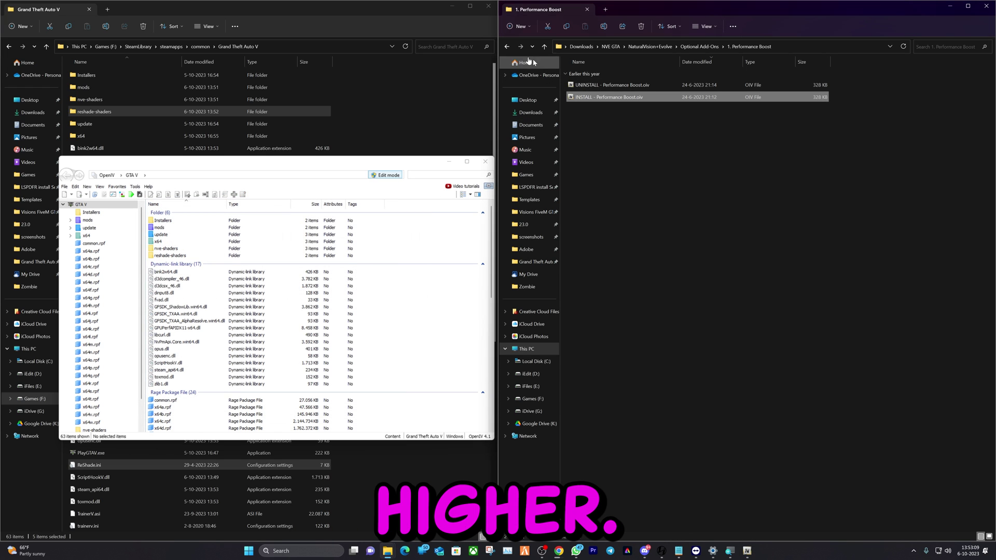
Load INSTALL - Brighter Emergency Lights.oiv from the 3. Brighter Emergency Lights add-on folder into OpenIV with edit mode on
left_click(506, 47)
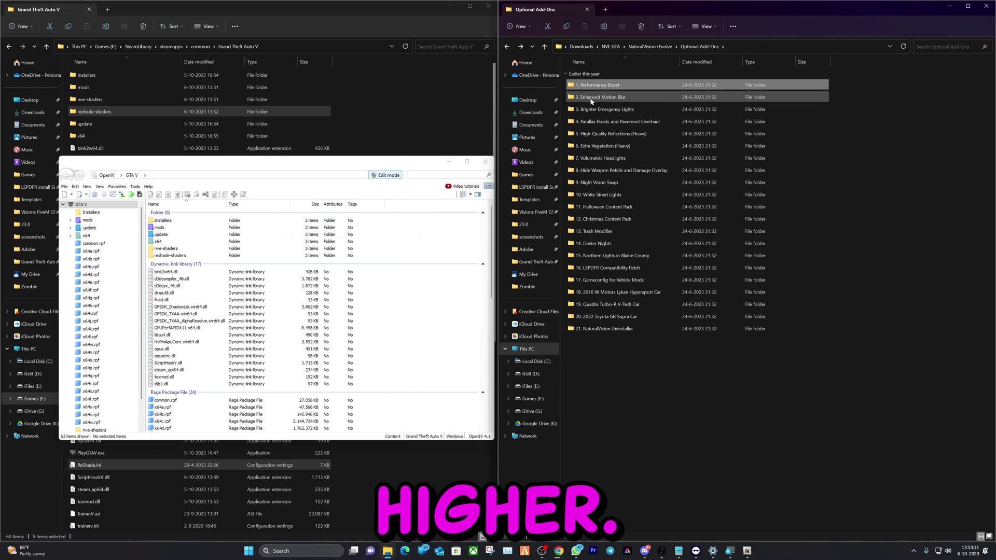
double_click(601, 109)
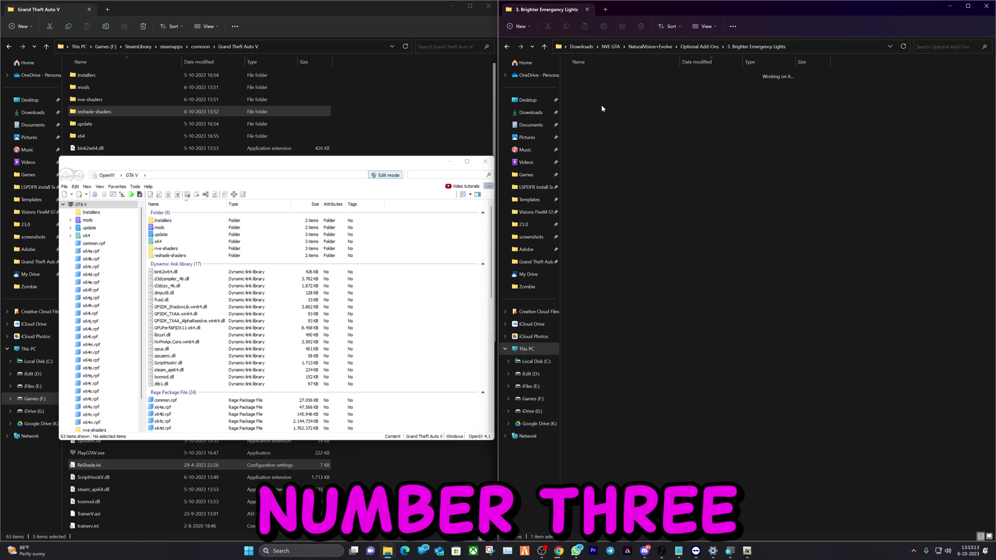
left_click(615, 85)
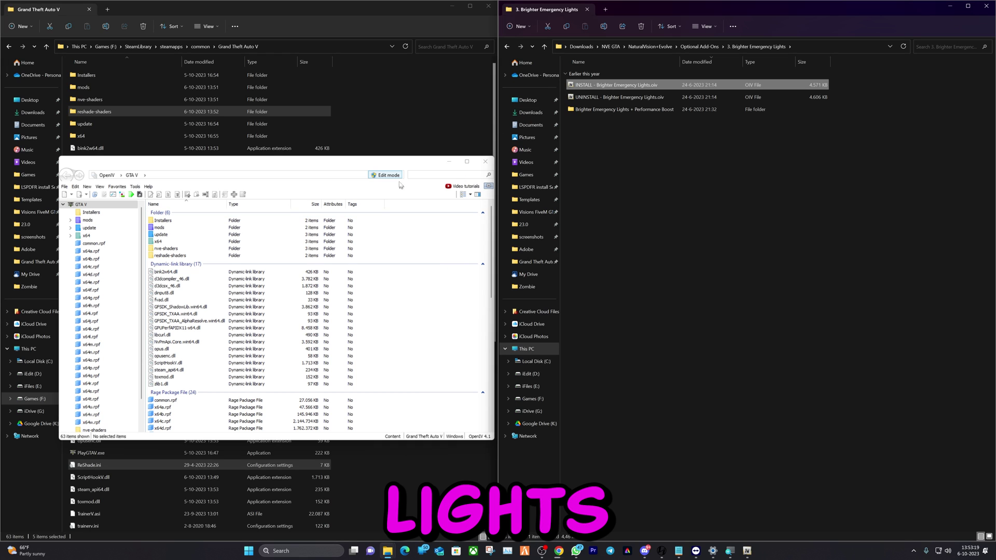
left_click(384, 175)
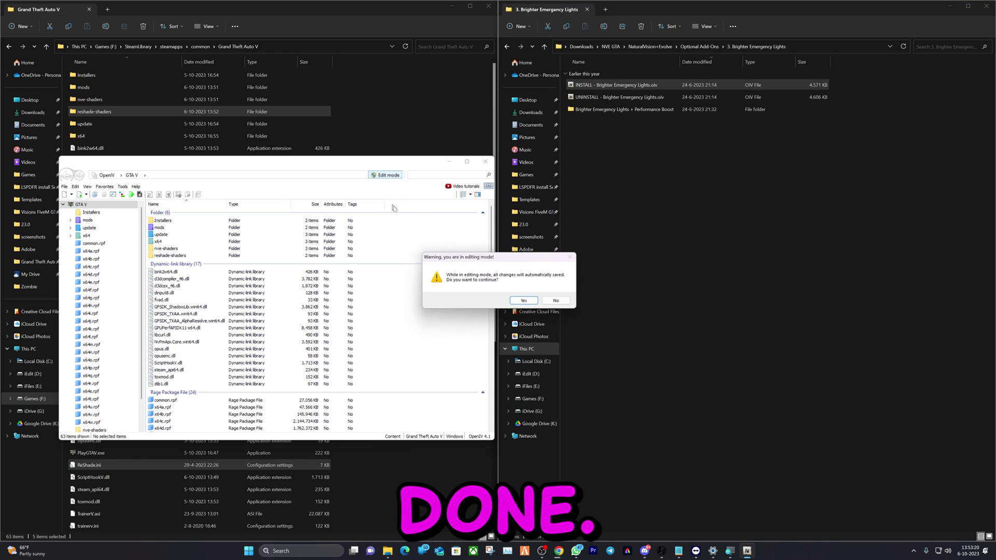
left_click(523, 300)
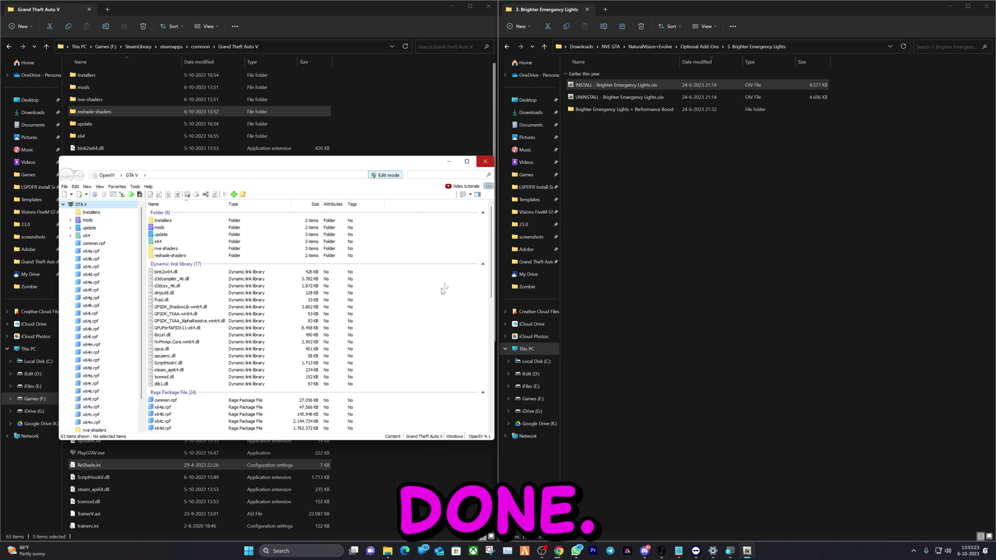
left_click_drag(443, 289, 316, 262)
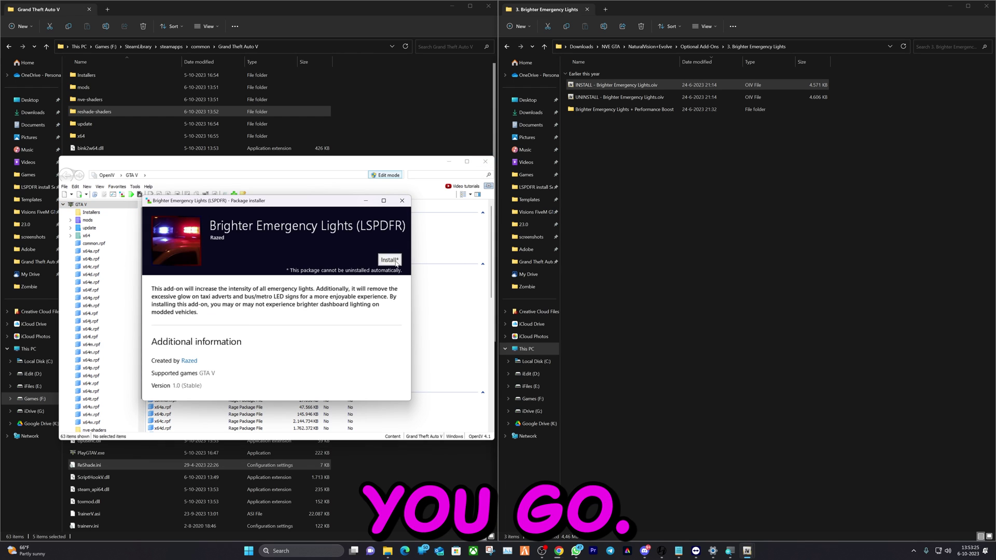
Start and confirm the installation of the Brighter Emergency Lights (LSPDFR) package
left_click(390, 260)
left_click(210, 310)
left_click(208, 327)
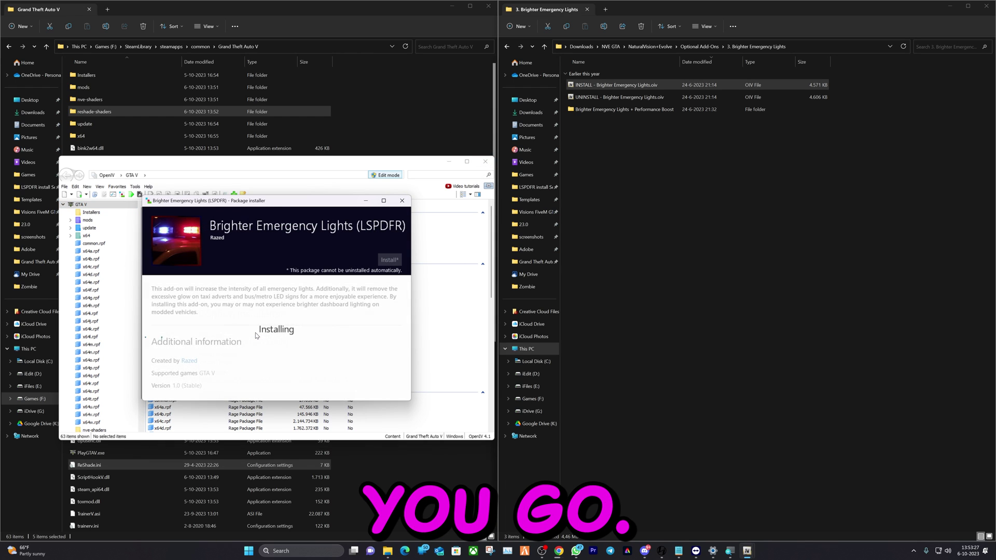
Open the 4. Parallax Roads and Pavement Overhaul add-on folder and close the finished Brighter Emergency Lights installer
left_click(508, 46)
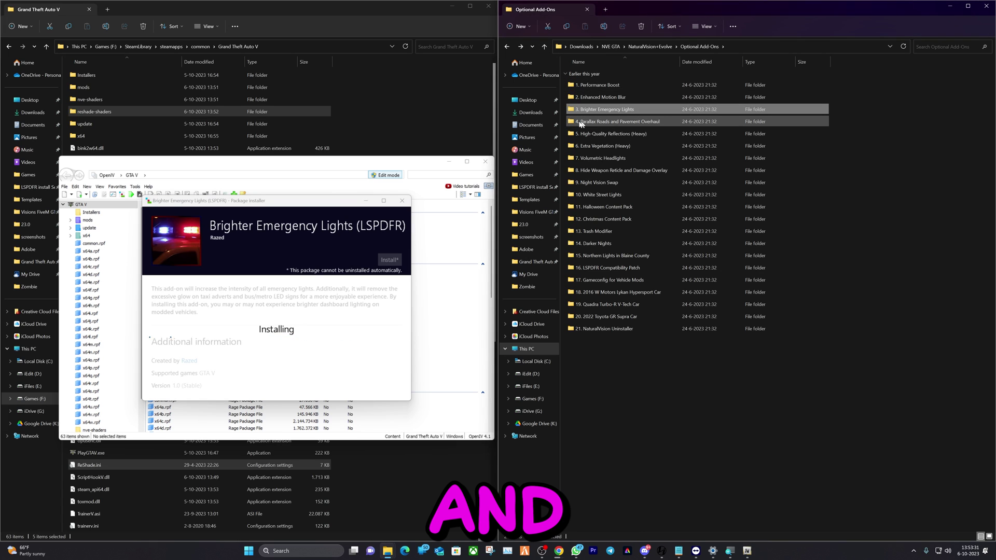
double_click(577, 123)
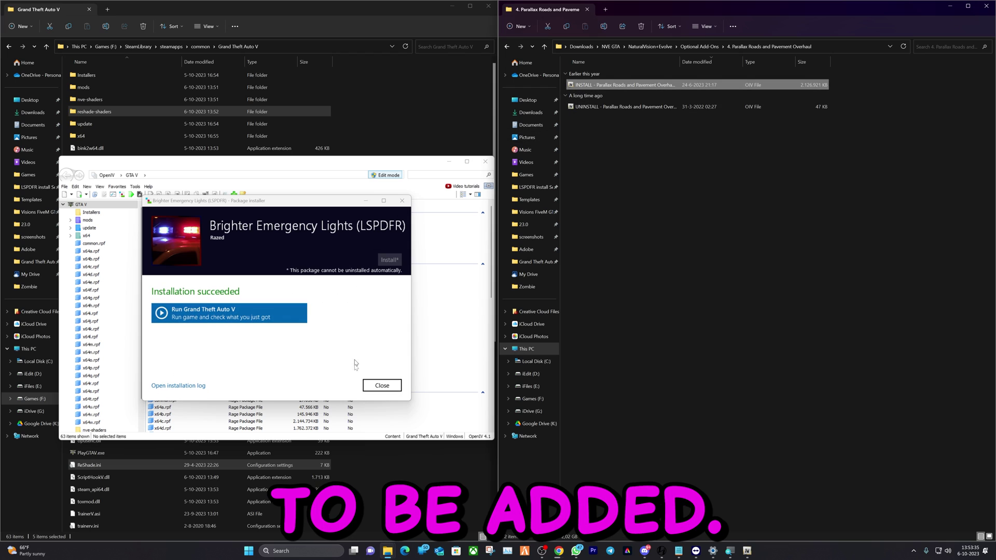
left_click(398, 378)
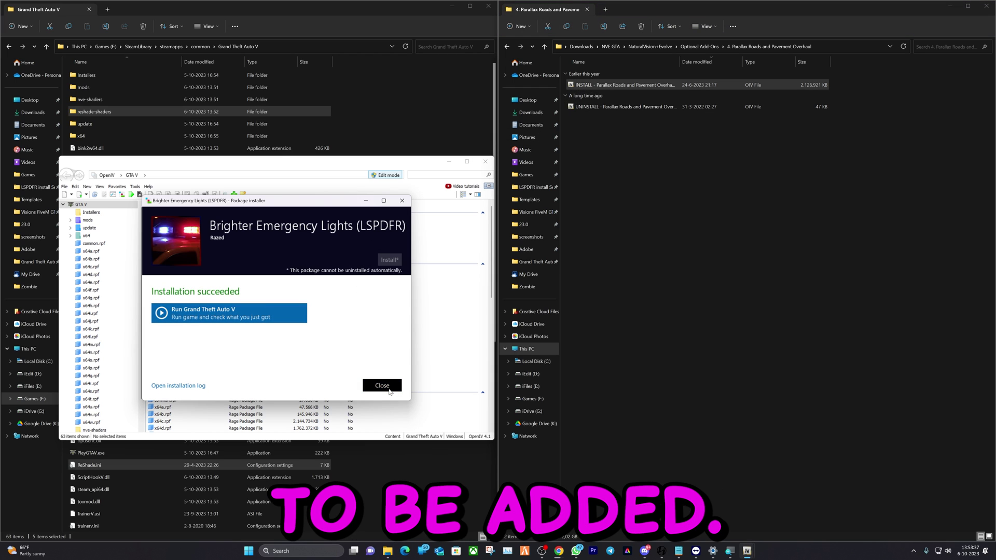
left_click(390, 392)
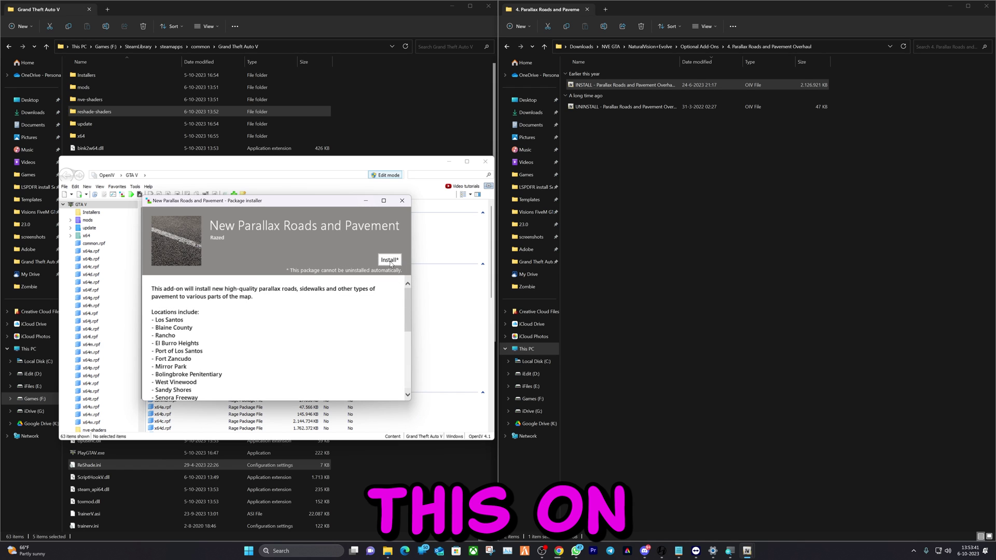
Install the New Parallax Roads and Pavement package into the "mods" folder
left_click(391, 260)
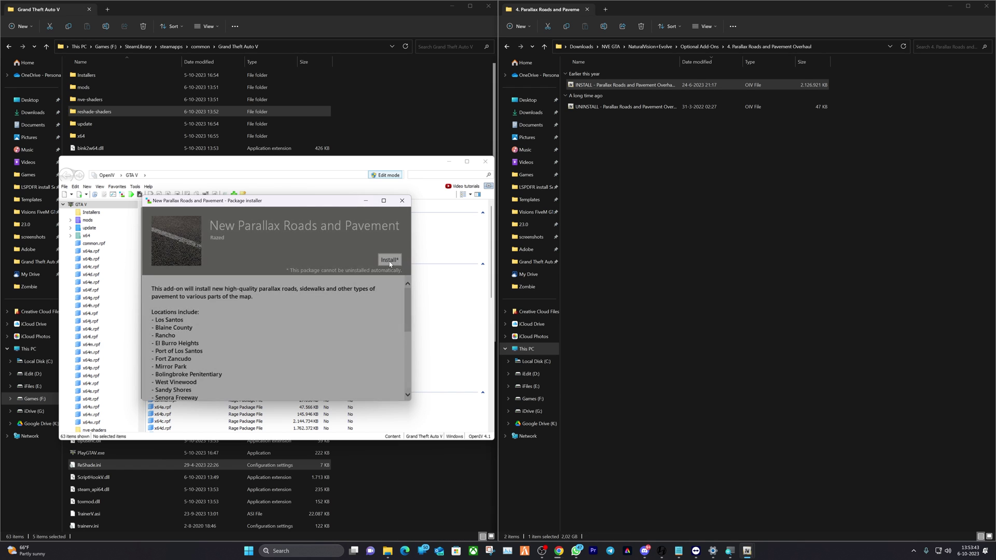
left_click(262, 288)
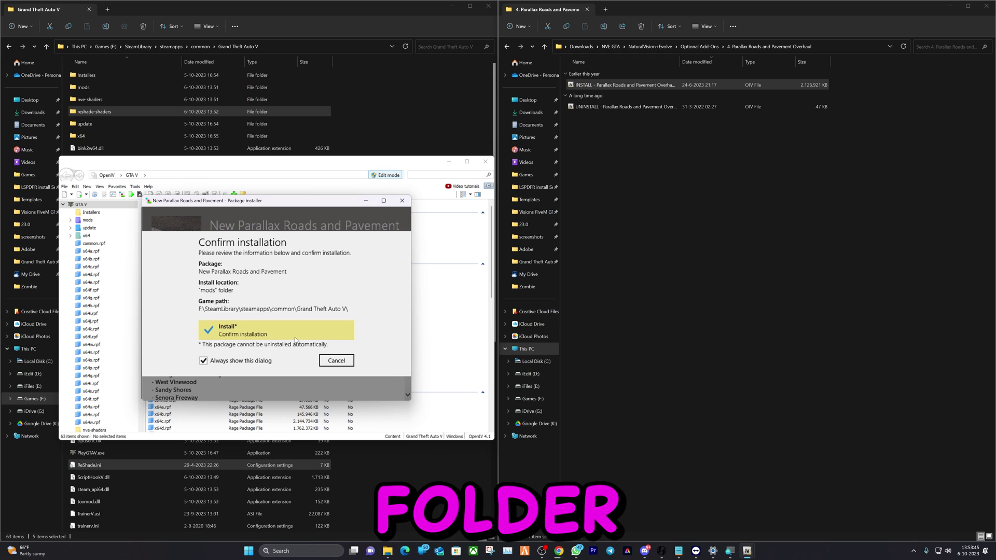
left_click(283, 332)
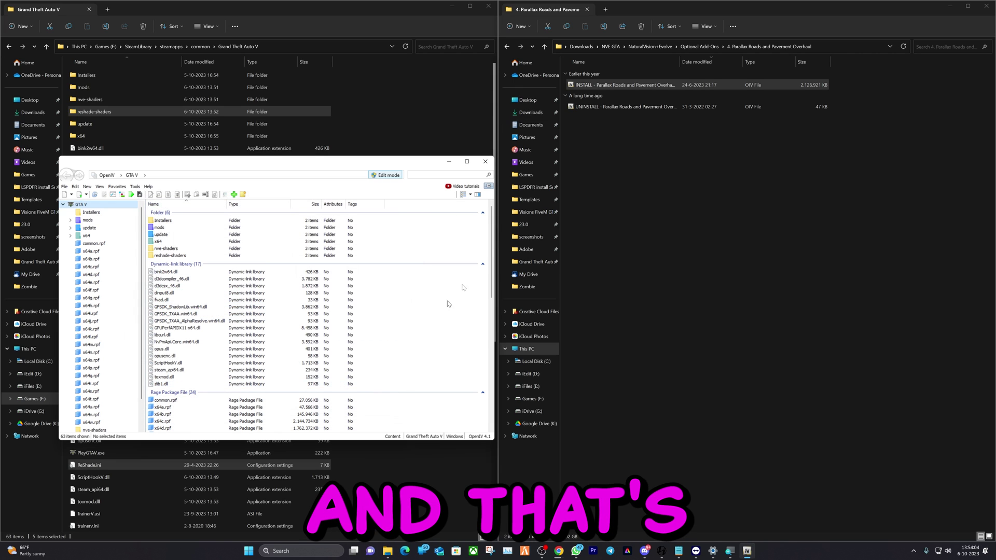
Load INSTALL - High-Quality Reflections.oiv from the 5. High-Quality Reflections (Heavy) add-on folder into OpenIV
left_click(508, 46)
left_click(508, 46)
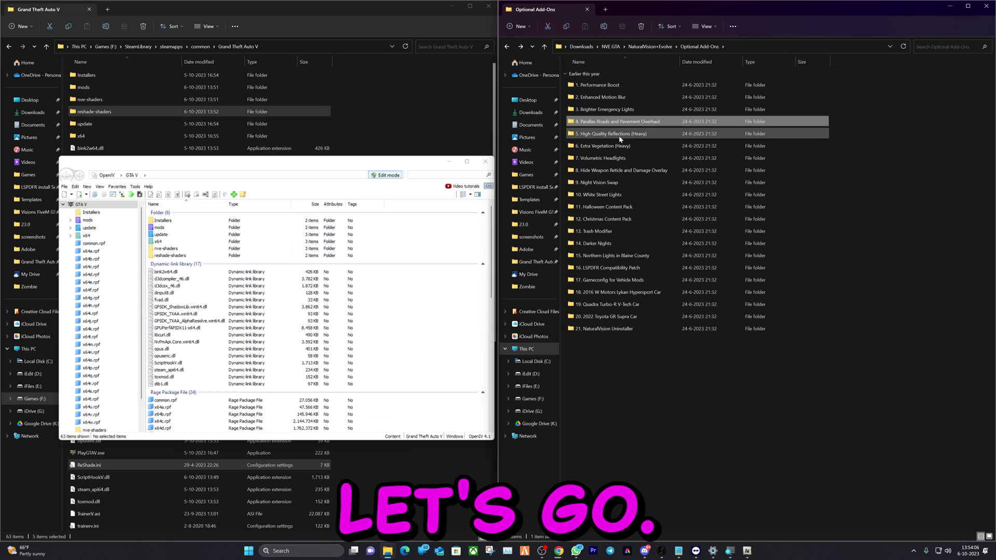
double_click(618, 134)
left_click(610, 84)
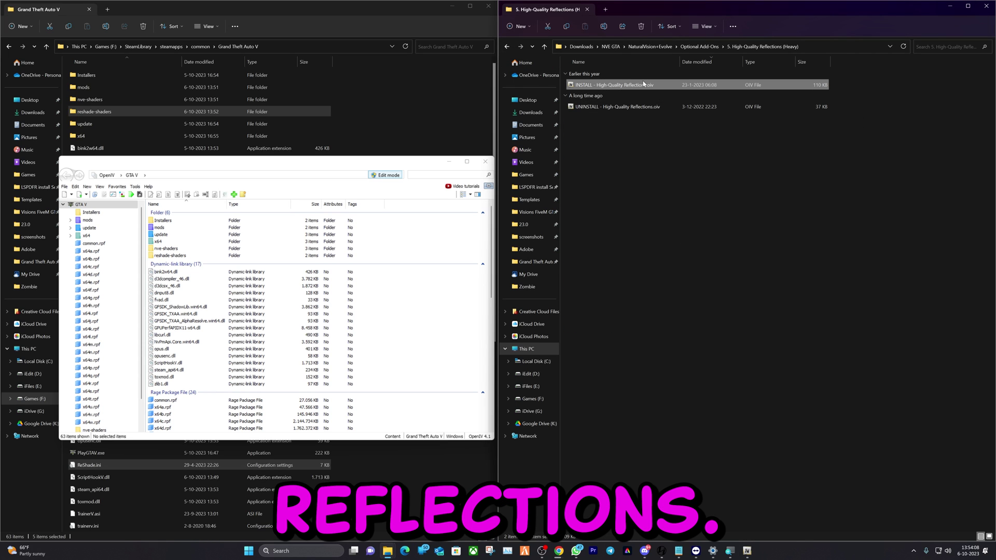
left_click_drag(644, 83, 482, 271)
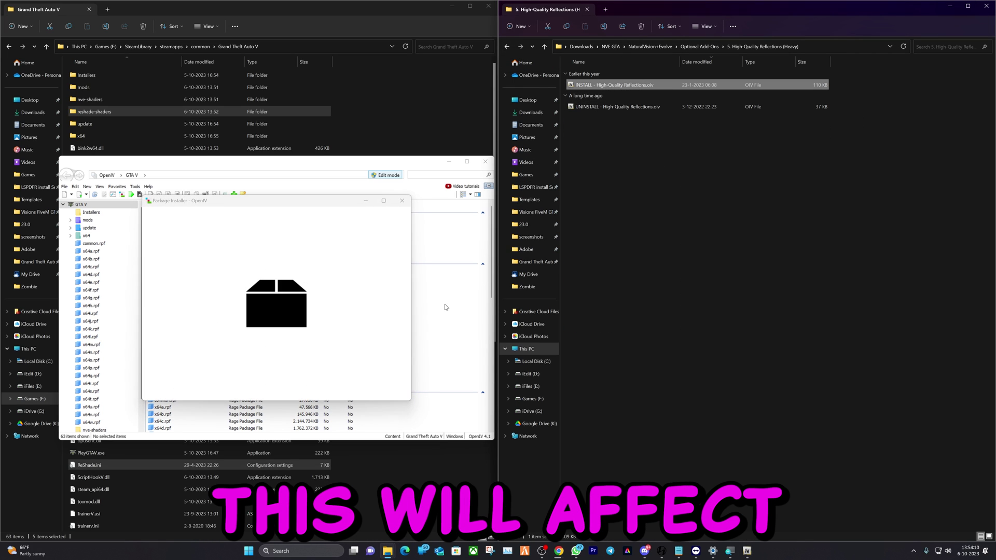
Install the High-Quality Reflections package directly into the game folder, confirm the installation and close the finished installer
left_click(390, 265)
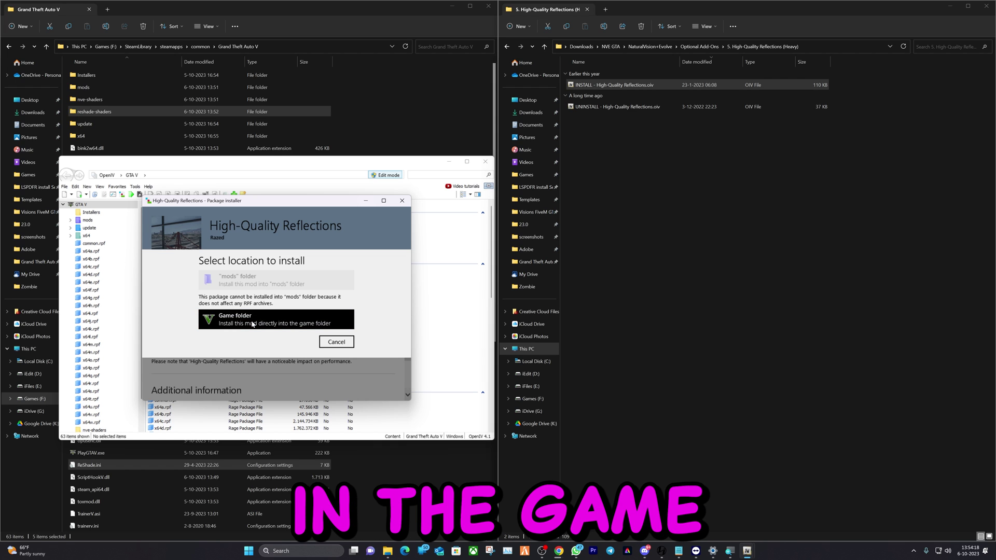
left_click(259, 319)
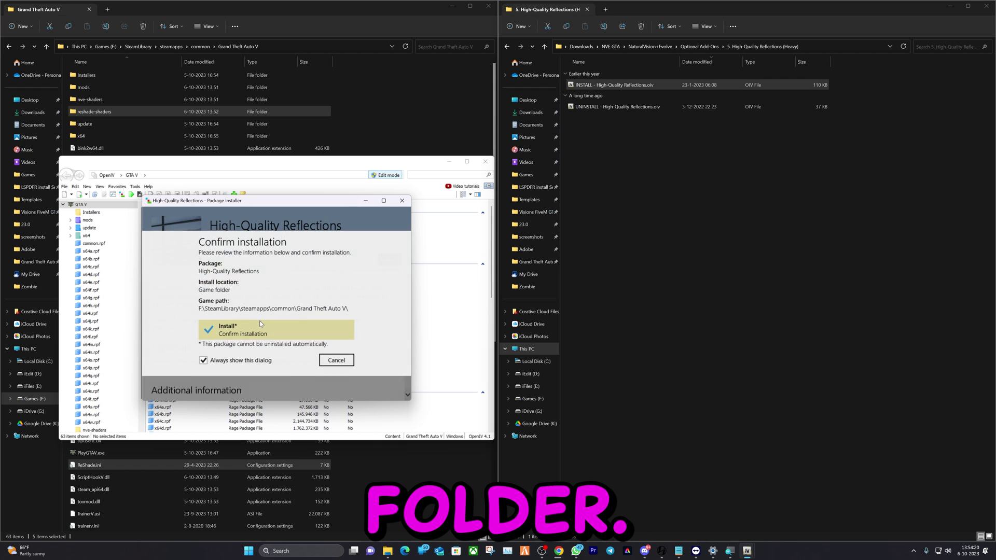
left_click(260, 321)
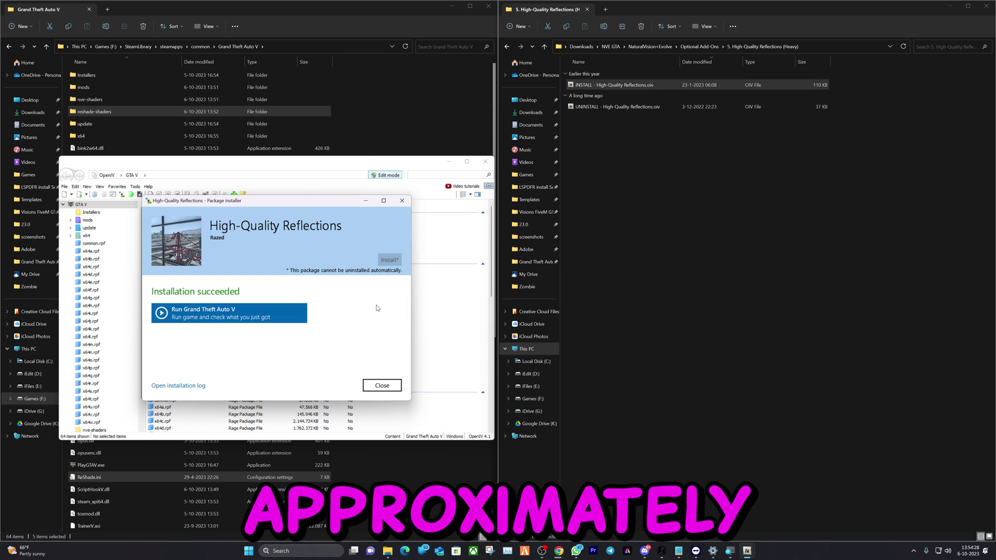
left_click(382, 383)
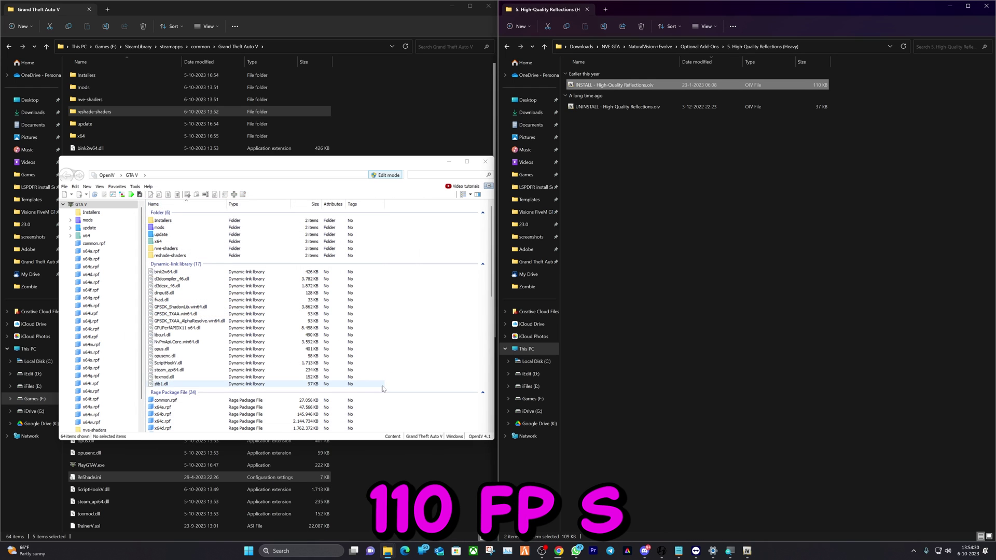
Load INSTALL - Extra Vegetation.oiv from the 6. Extra Vegetation (Heavy) folder into OpenIV, turning Edit mode off and on again
left_click(507, 47)
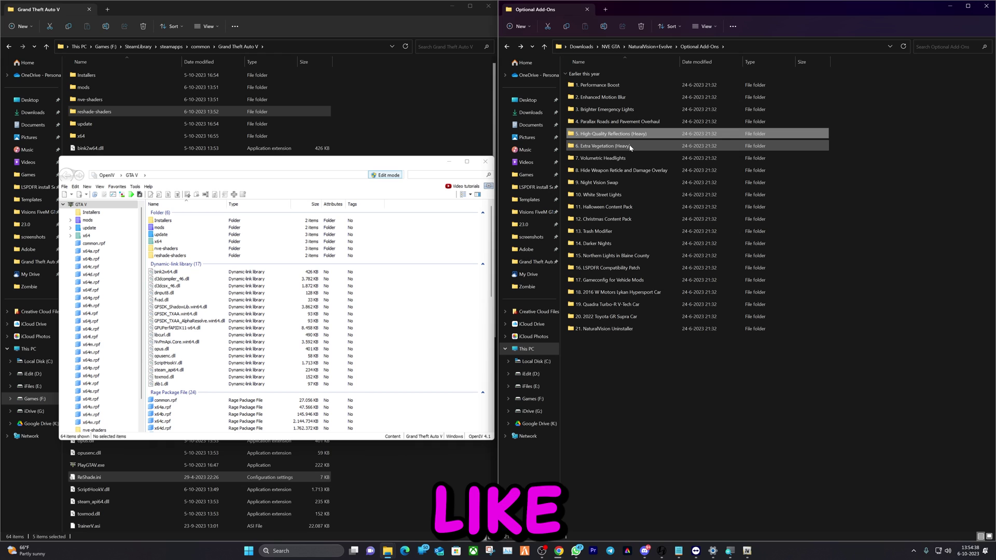
double_click(604, 148)
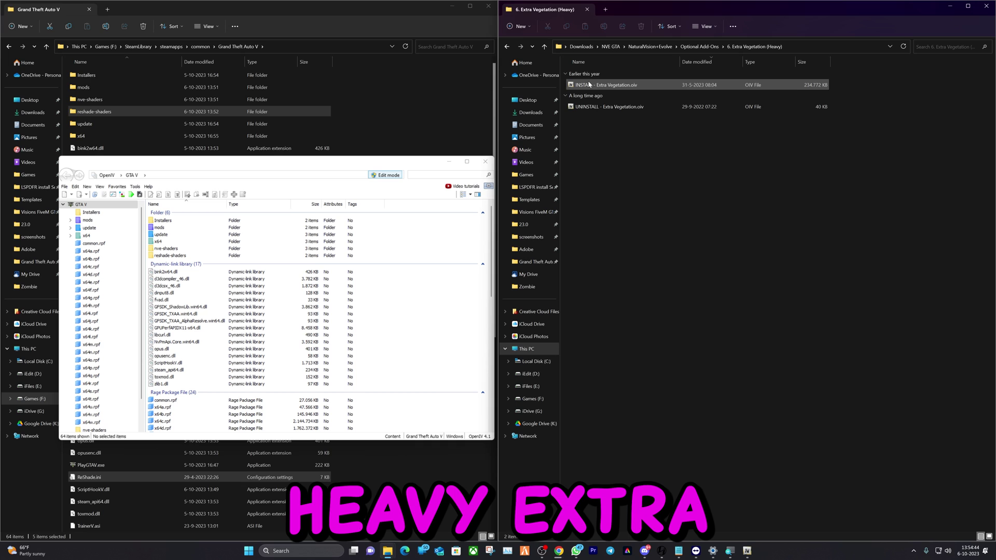
left_click_drag(590, 85, 606, 82)
left_click_drag(441, 314, 603, 137)
left_click(387, 176)
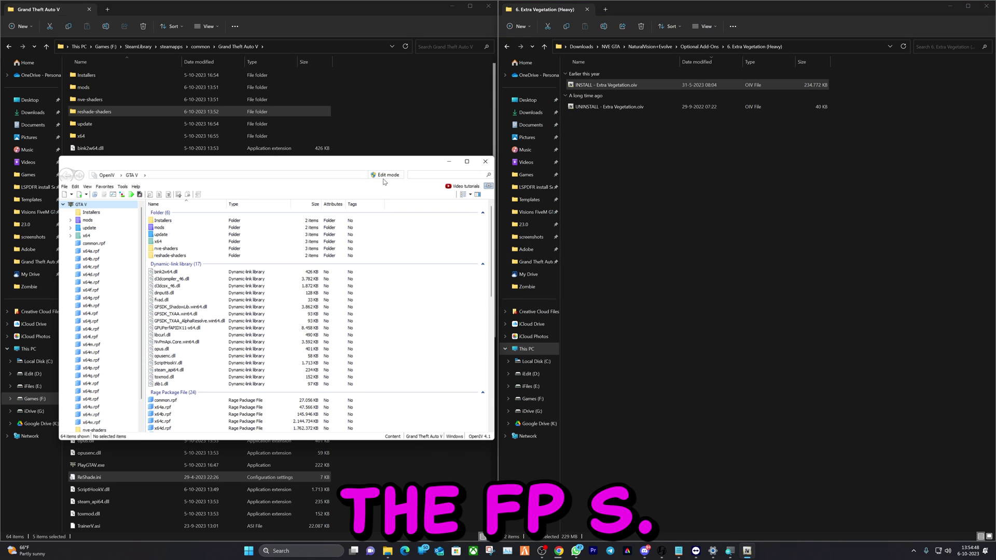
left_click(386, 175)
left_click(524, 301)
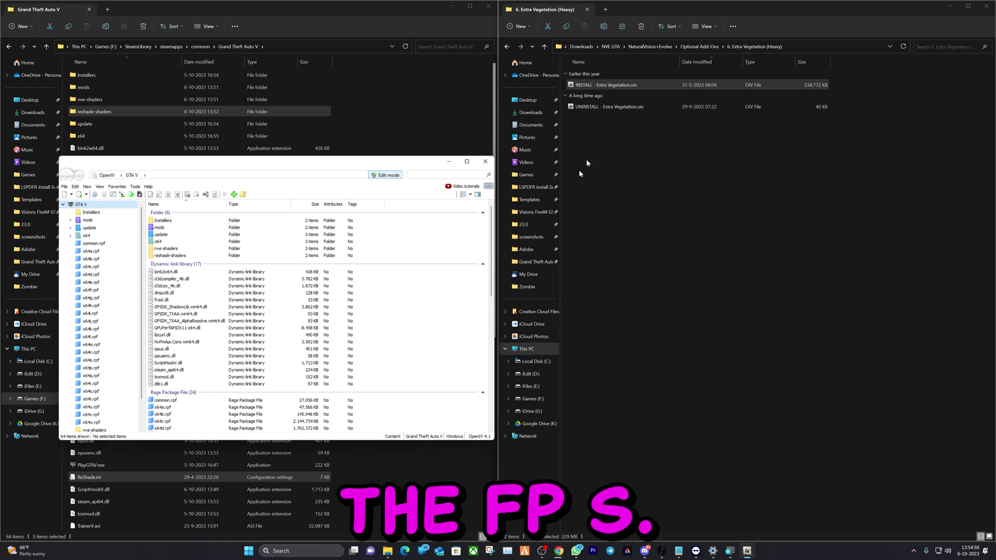
left_click_drag(597, 84, 390, 369)
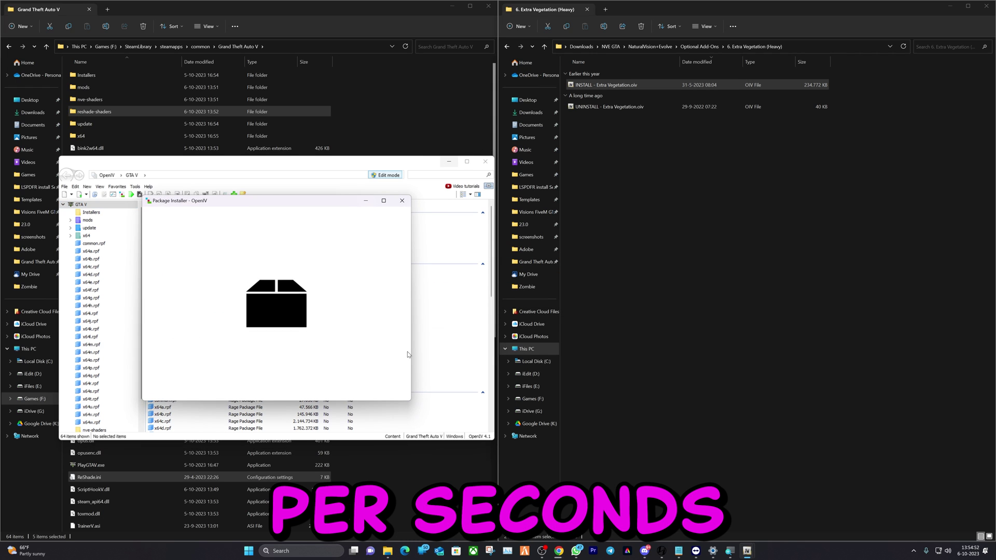
Install the Extra Vegetation package into the "mods" folder and close the finished installer
left_click(396, 265)
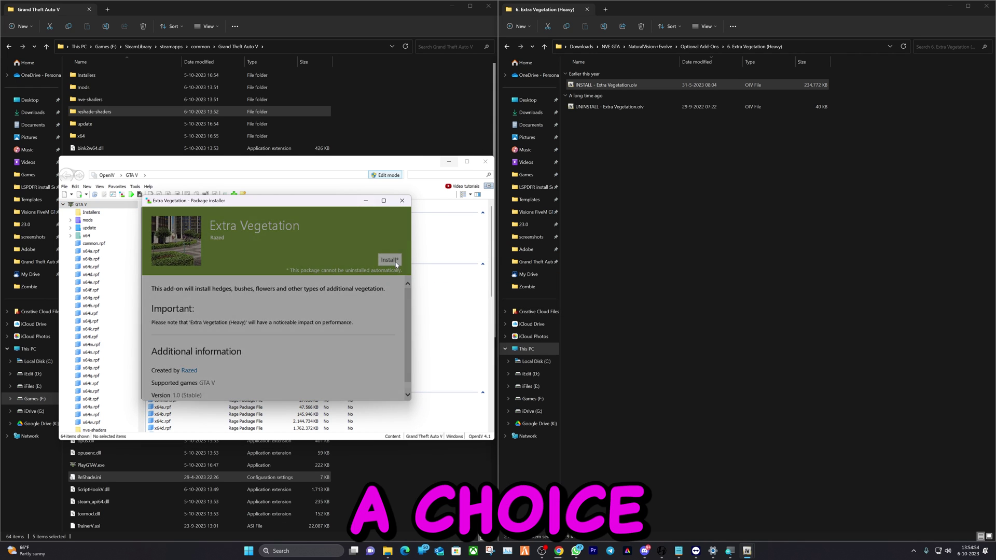
left_click(246, 288)
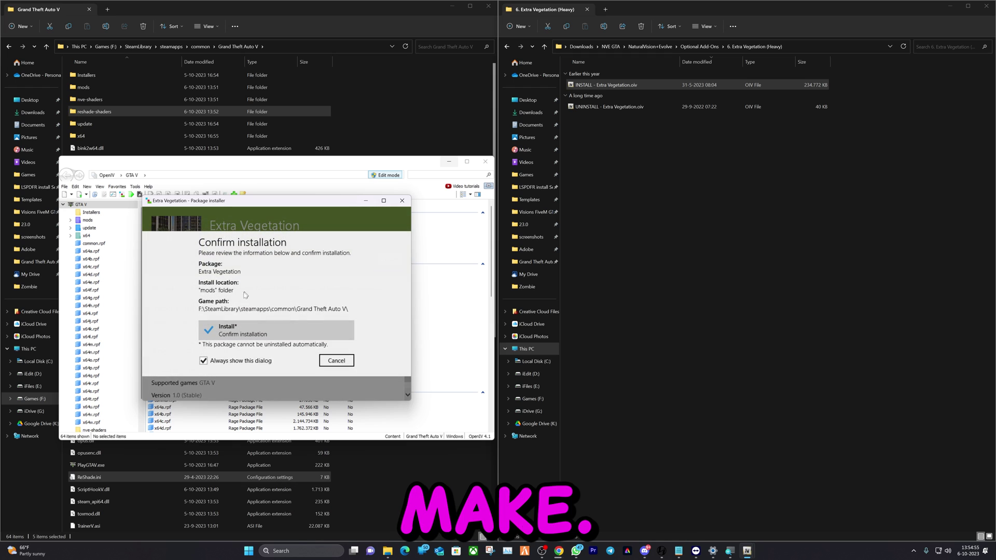
left_click(238, 329)
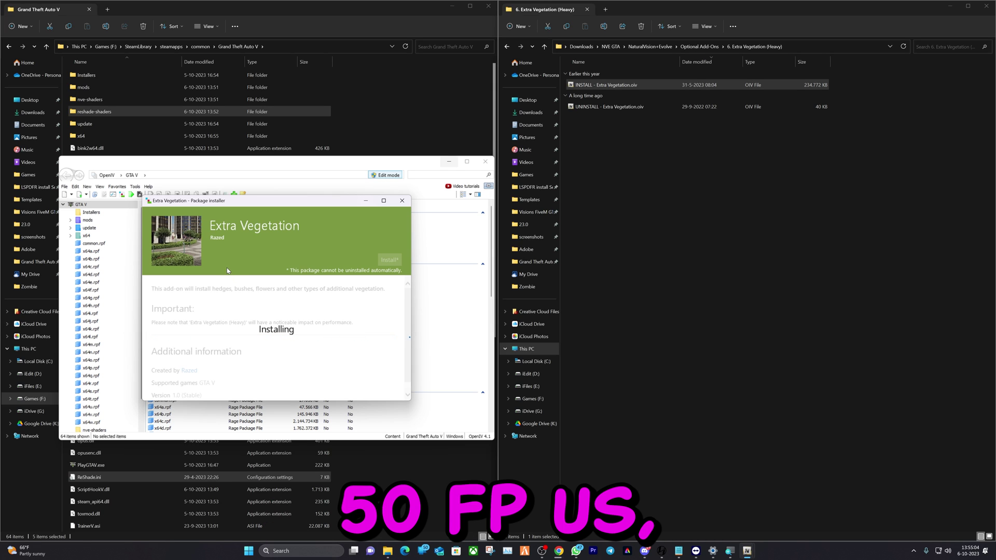
left_click(381, 385)
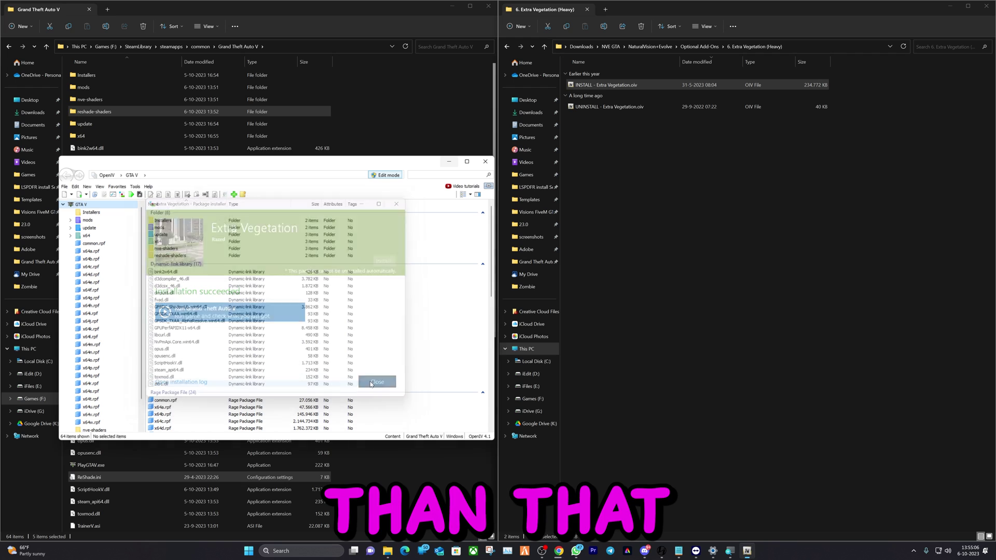
Look at the files in the 7. Volumetric Headlights add-on folder and return to Optional Add-Ons
left_click(507, 46)
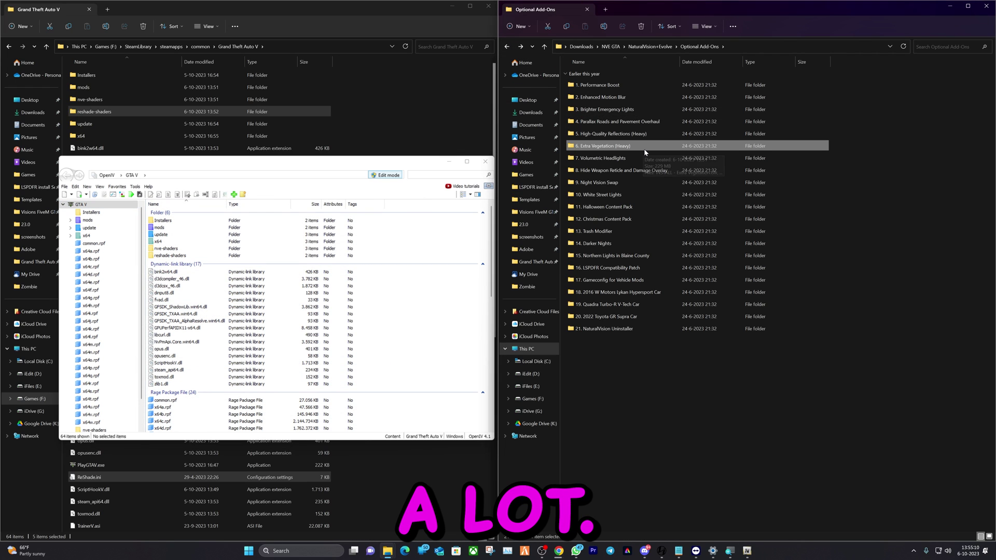
double_click(602, 158)
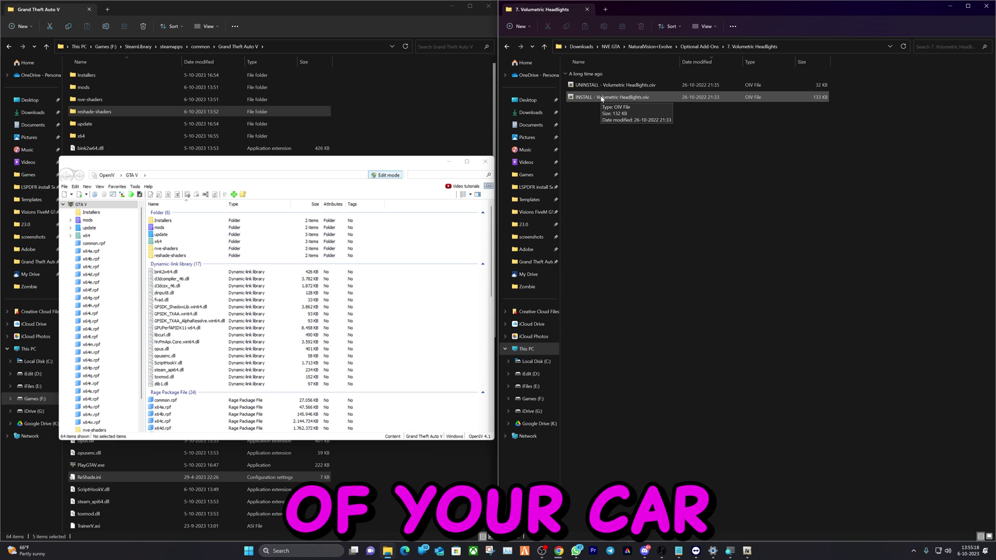
left_click(508, 48)
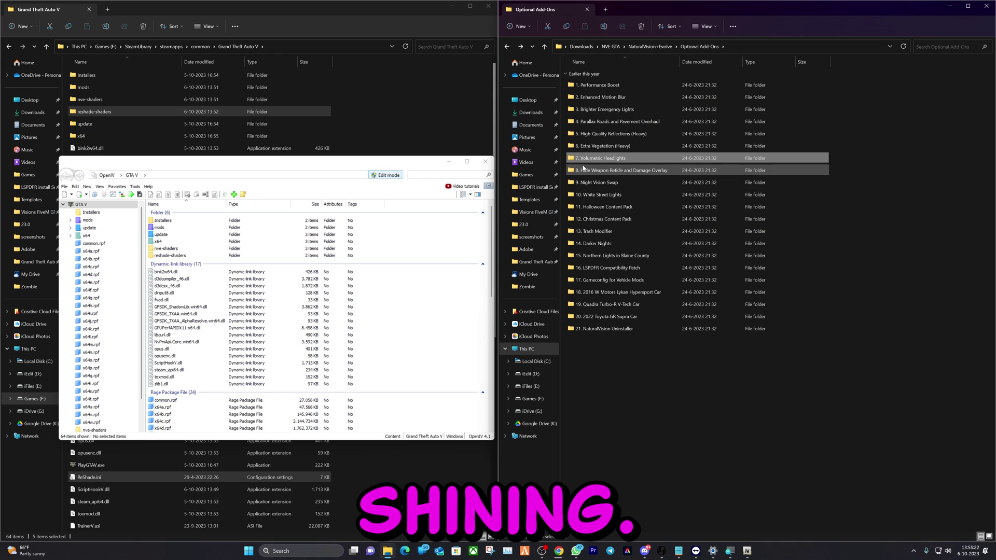
Install INSTALL - White Street Lights.oiv from the 10. White Street Lights folder into the "mods" folder and close the installer
double_click(612, 196)
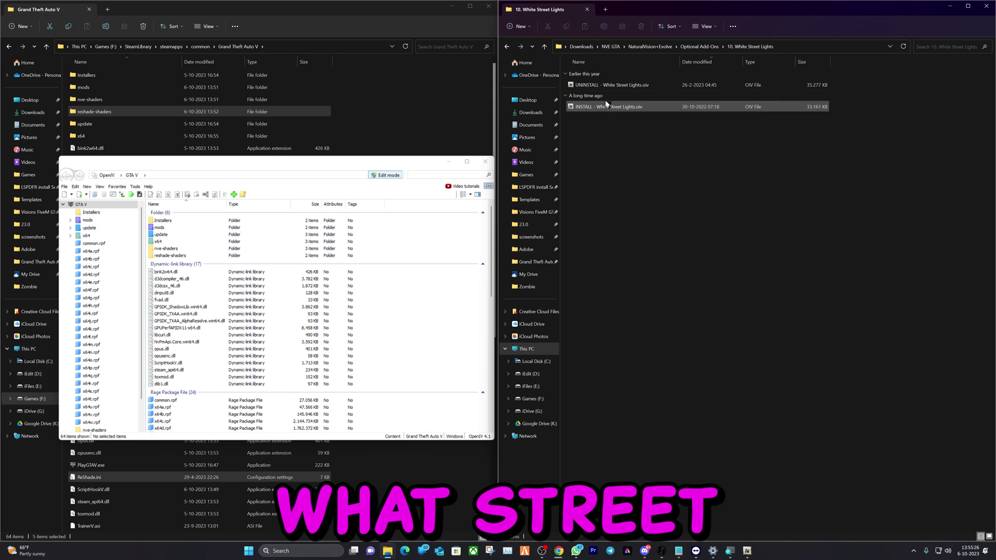
left_click_drag(621, 111, 423, 345)
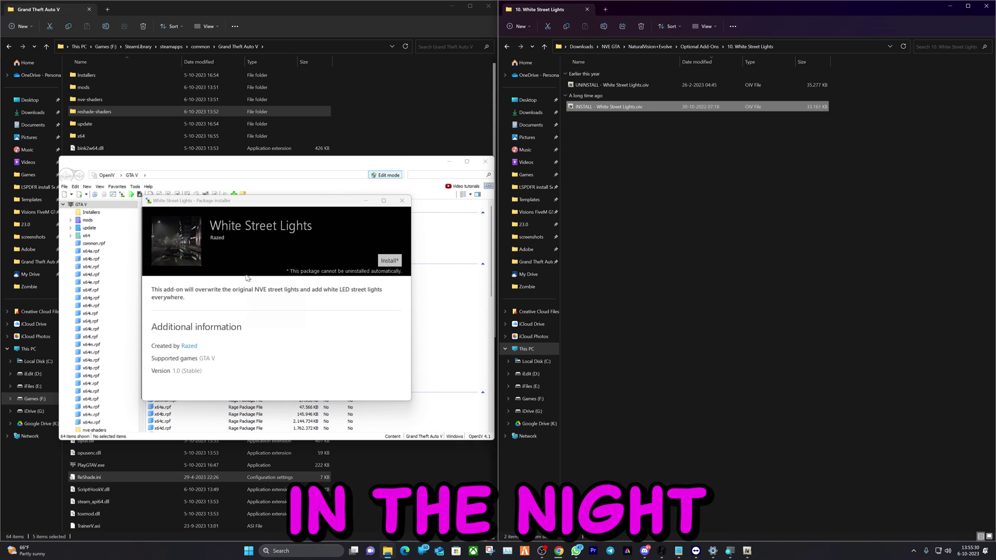
left_click(393, 262)
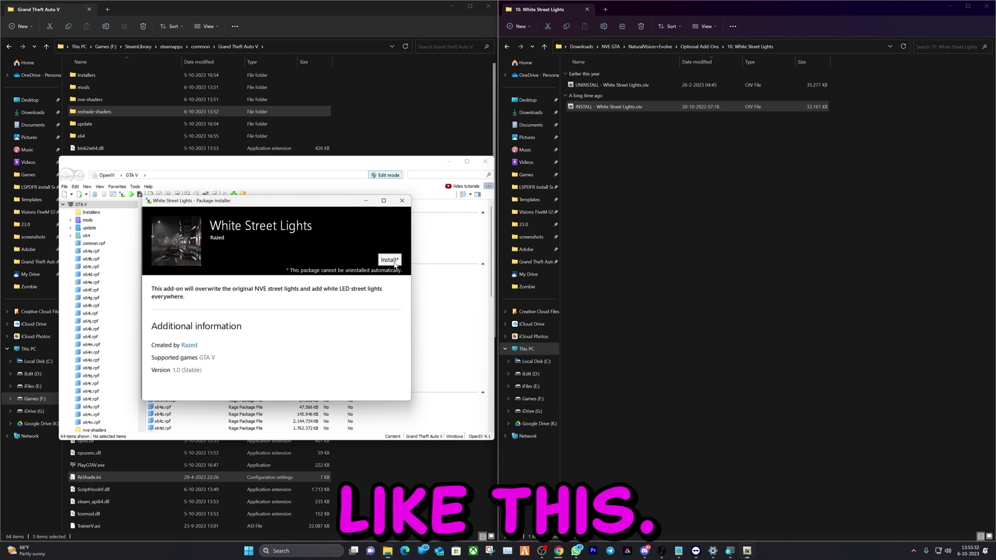
left_click(275, 296)
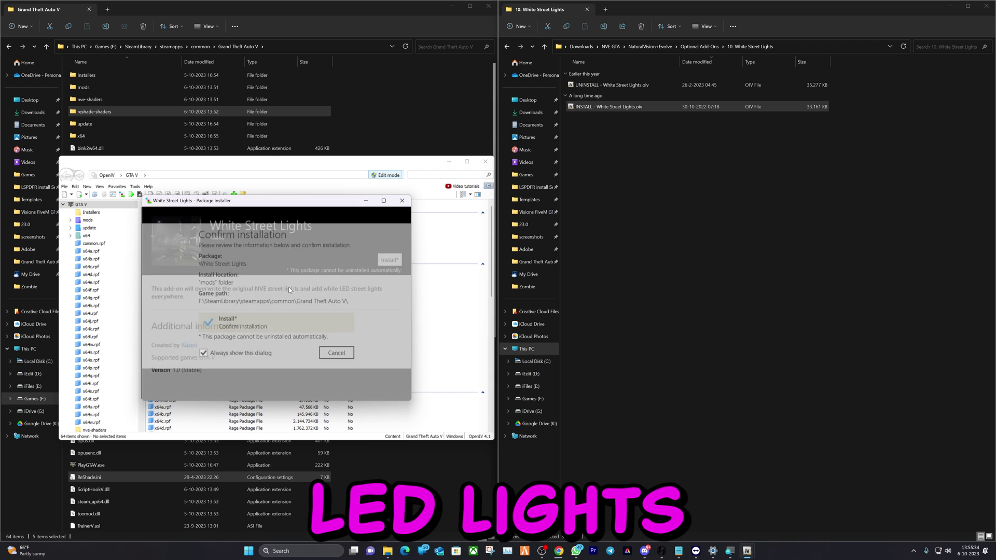
left_click(273, 327)
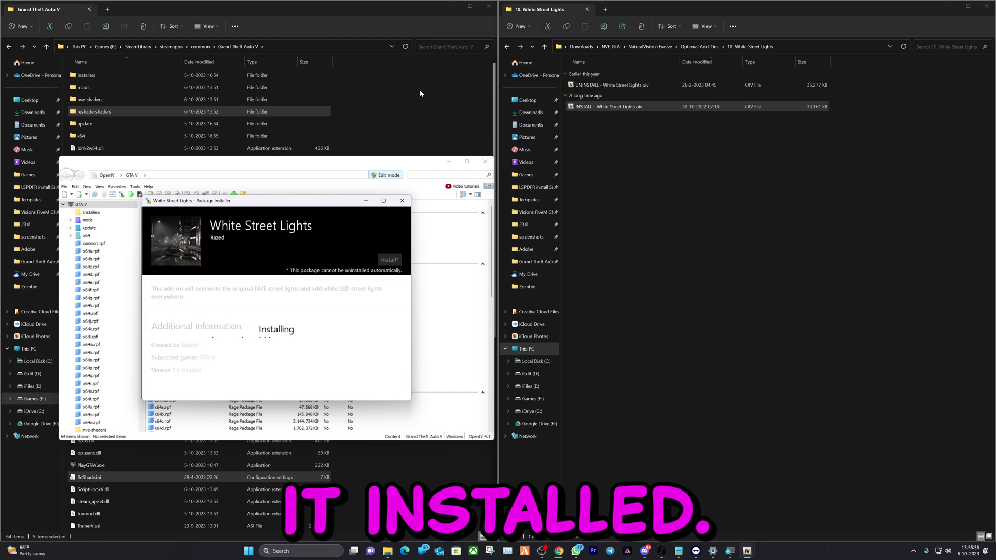
left_click(381, 383)
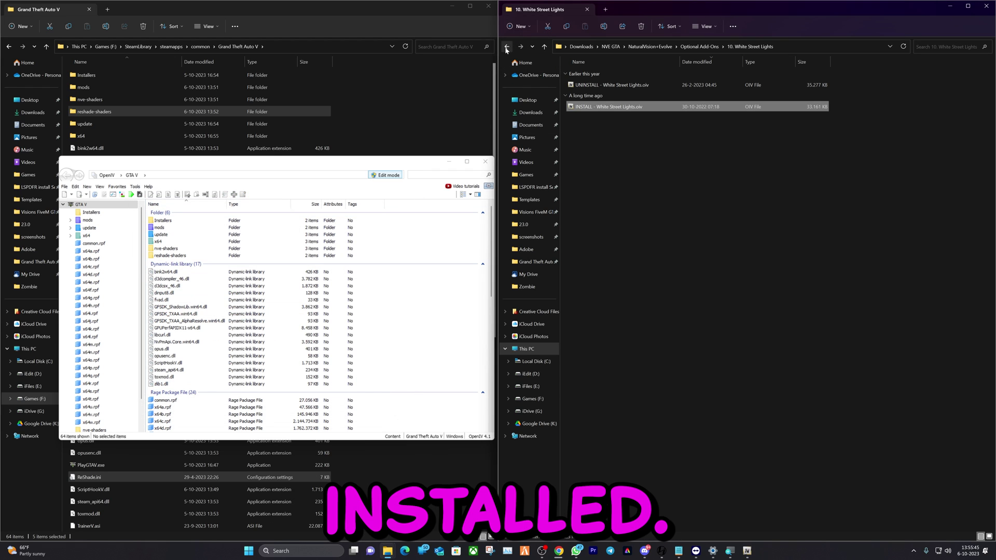
Load INSTALL - Gameconfig for Vehicle Mods.oiv from the 17. Gameconfig for Vehicle Mods folder into OpenIV, restarting Edit mode
left_click(507, 47)
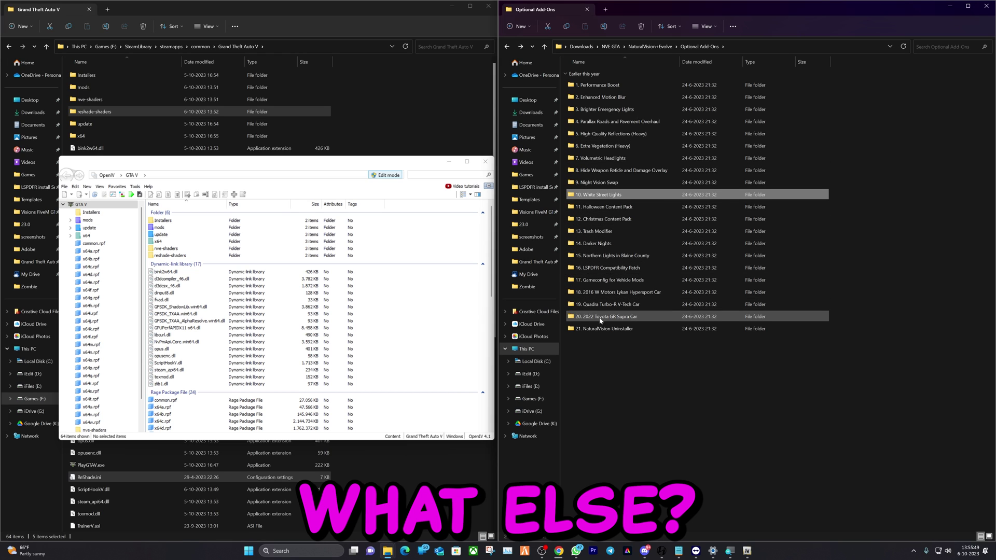
left_click(621, 280)
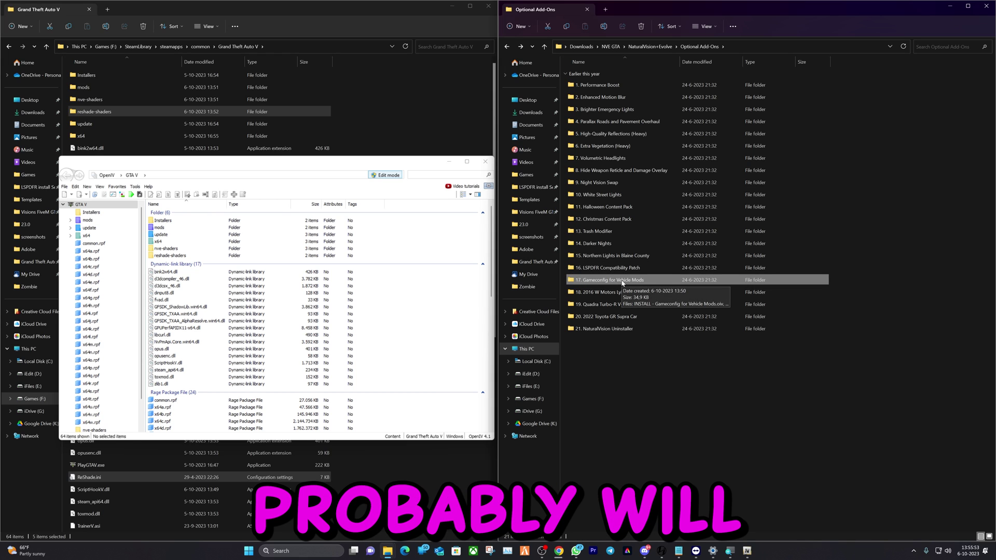
double_click(649, 281)
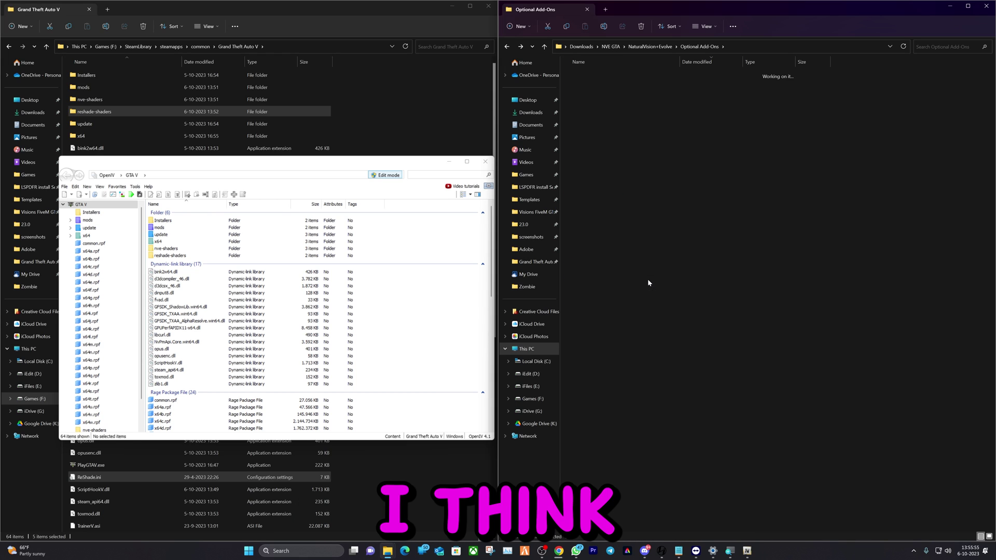
left_click_drag(617, 85, 571, 144)
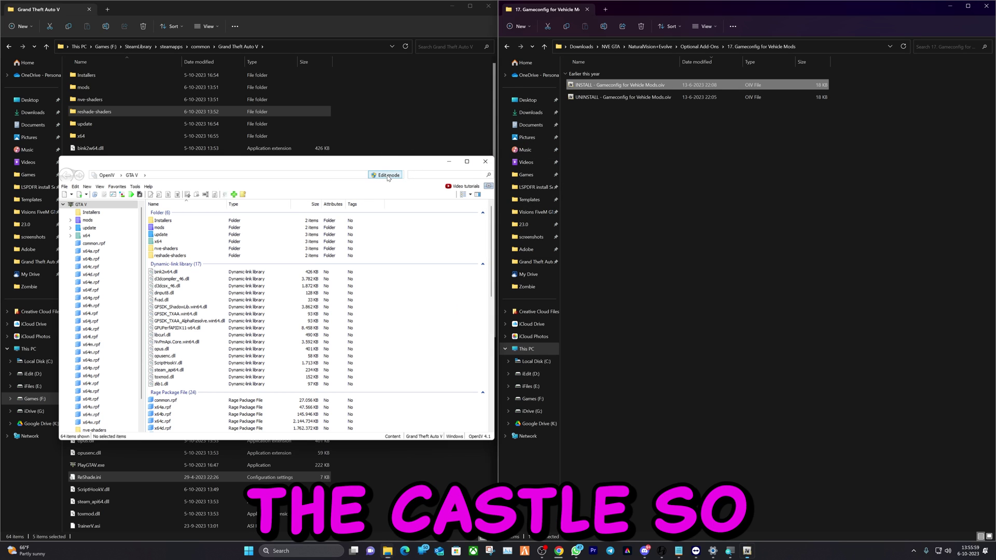
left_click(386, 176)
left_click(524, 301)
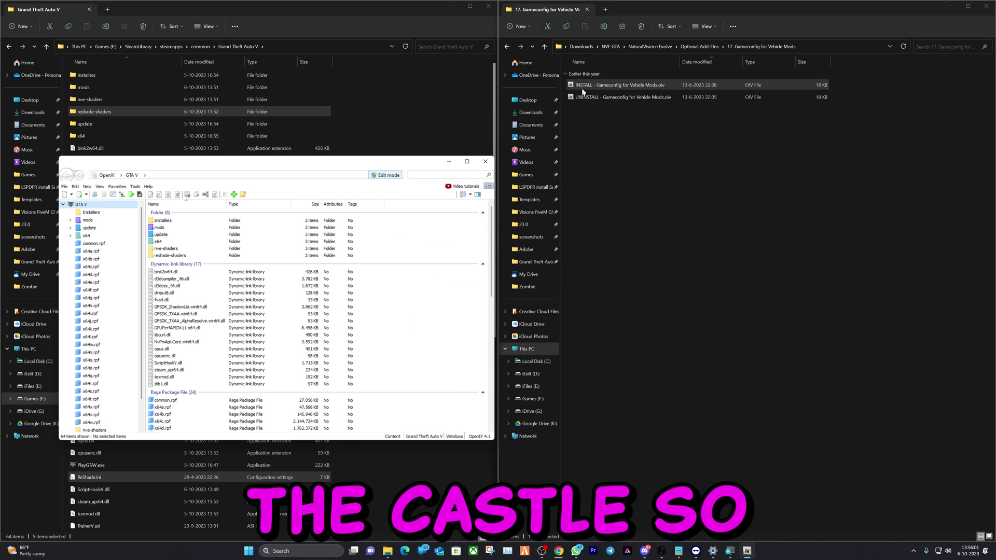
left_click_drag(623, 85, 425, 209)
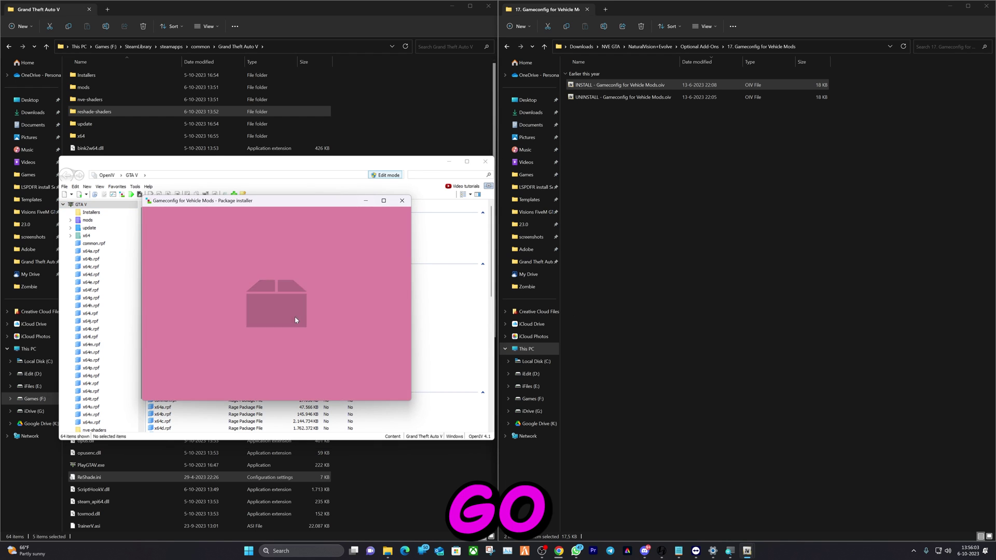
Install the Gameconfig for Vehicle Mods package into the "mods" folder and close the finished installer
left_click(390, 261)
left_click(291, 285)
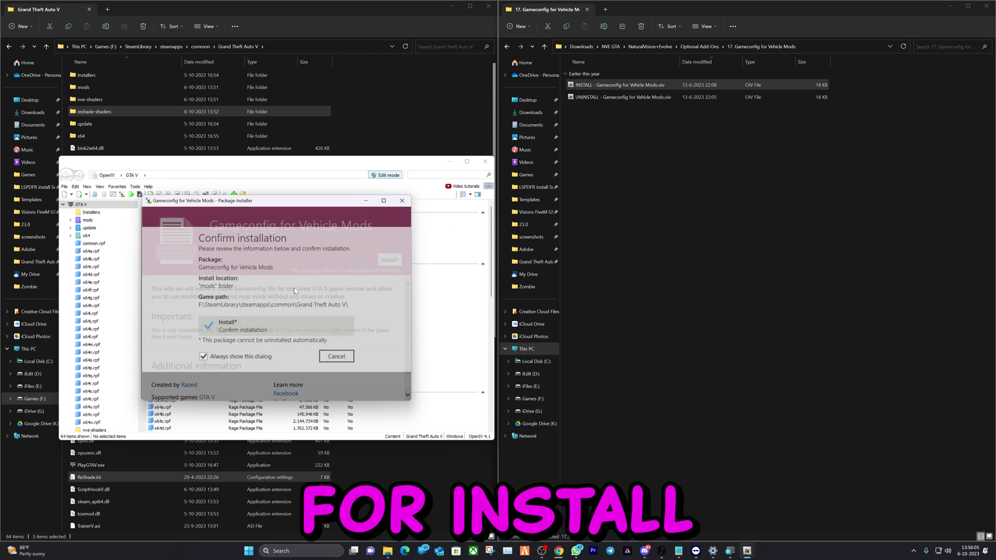
left_click(296, 334)
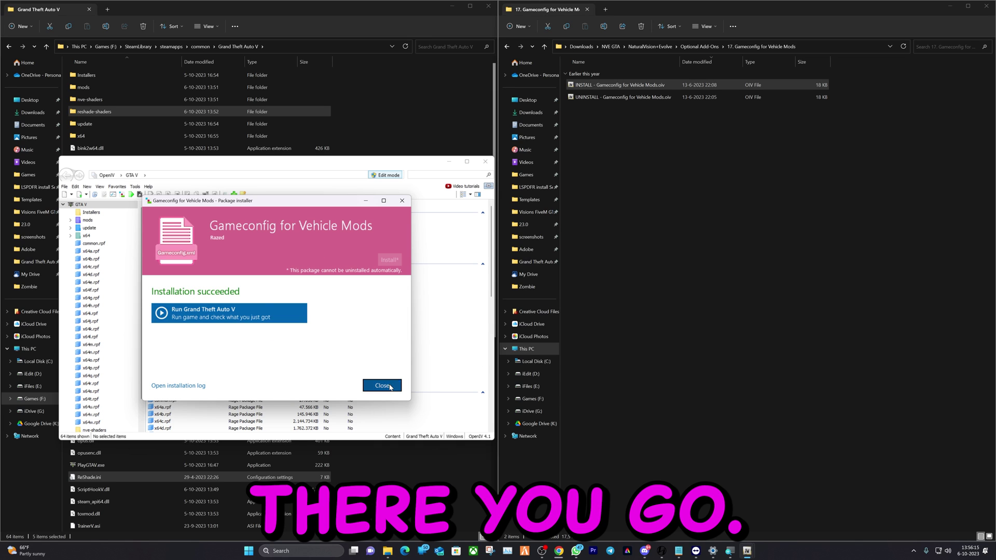
left_click(390, 386)
Start installing the 2016 W Motors Lykan Hypersport package from the 18. 2016 W Motors Lykan Hypersport Car folder and return to Optional Add-Ons
left_click(507, 46)
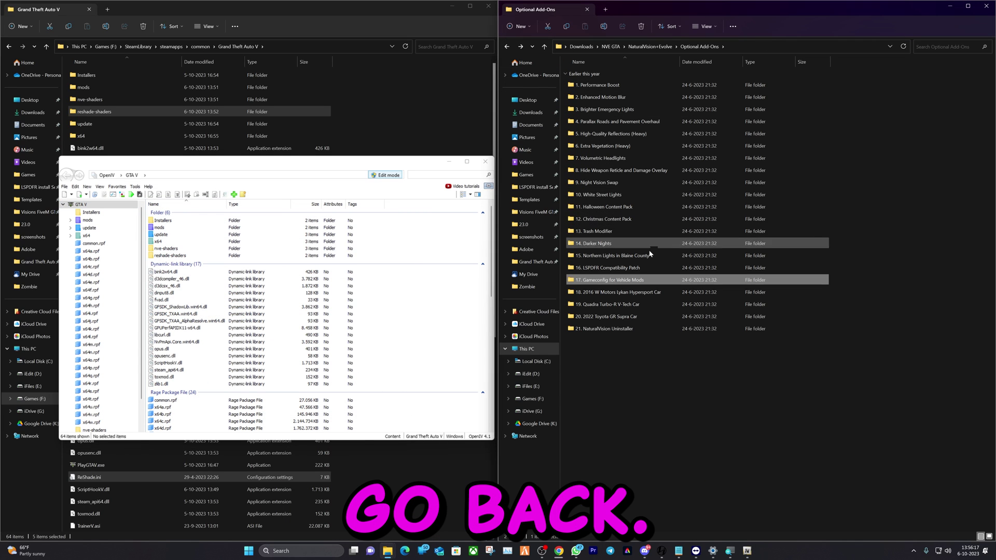
left_click(612, 296)
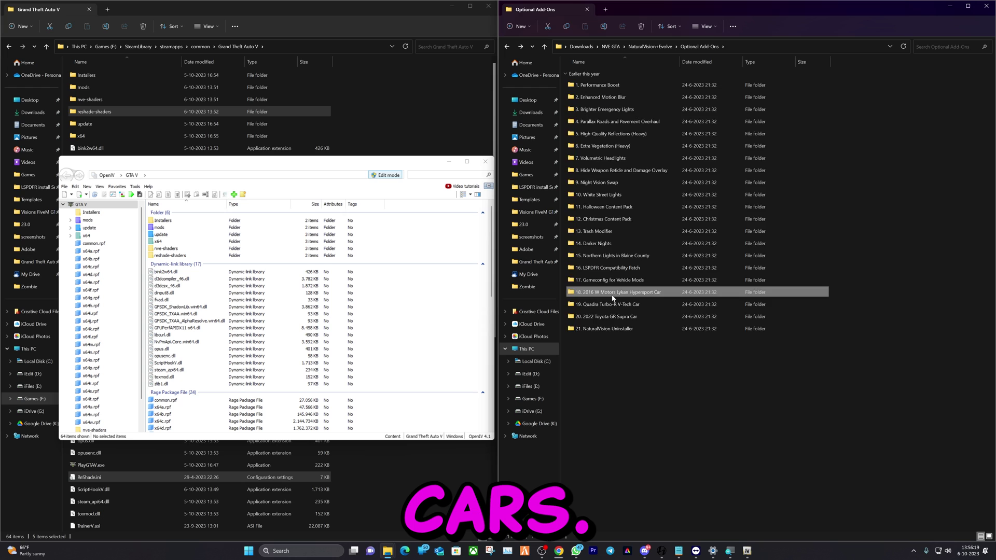
double_click(614, 293)
left_click(613, 111)
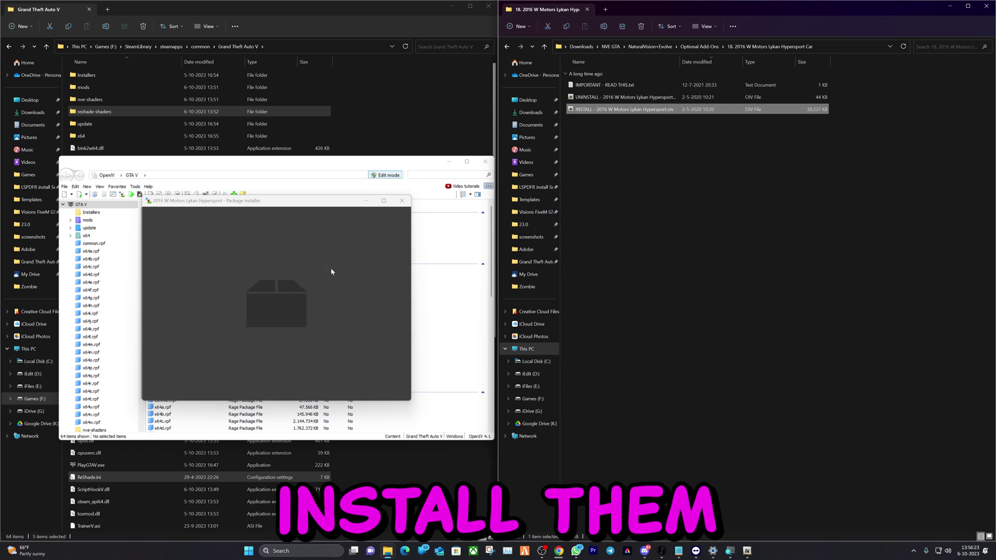
left_click(388, 261)
left_click(264, 286)
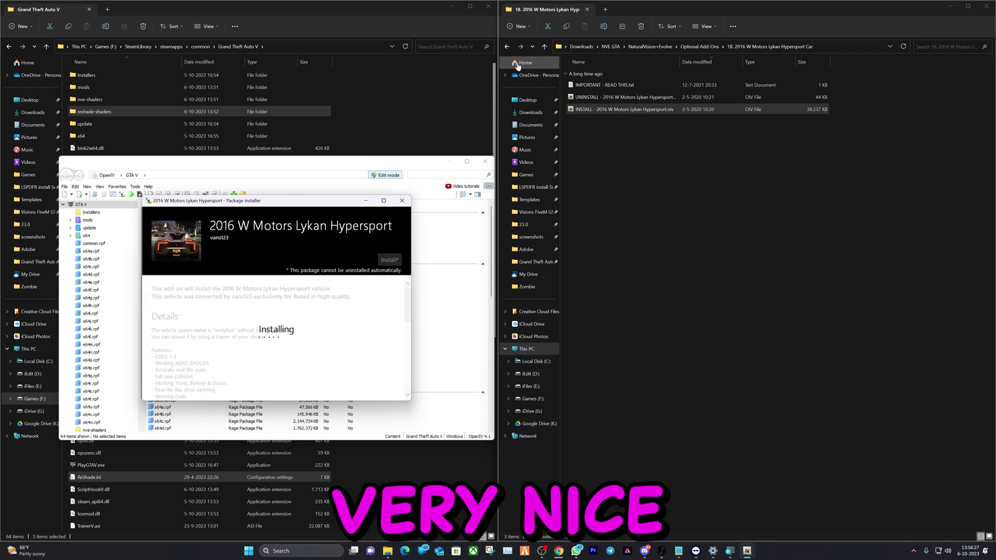
key("alt+Up")
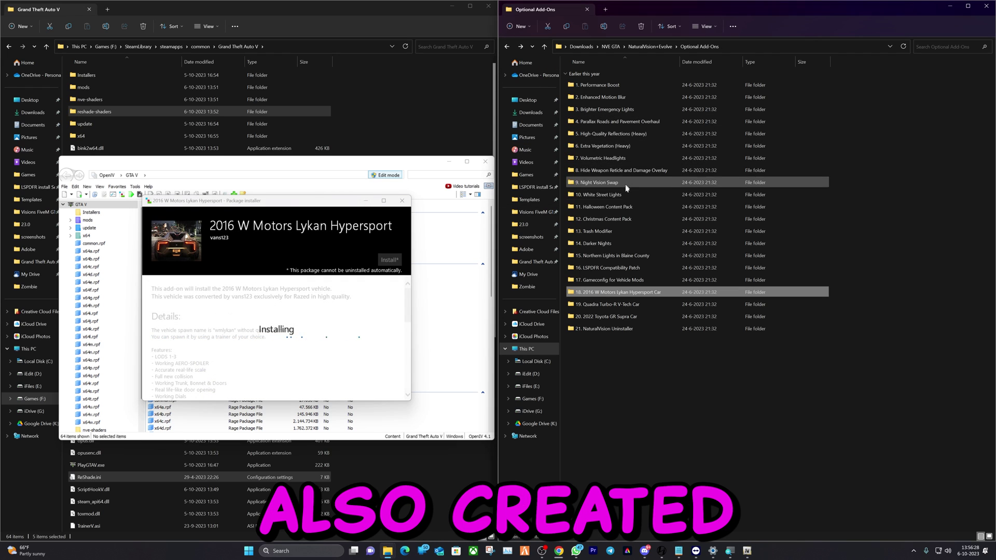
Close the finished Lykan installer and load INSTALL - Quadra Turbo-R V-Tech.oiv from the 19. Quadra Turbo-R V-Tech Car folder into OpenIV, restarting Edit mode
double_click(601, 304)
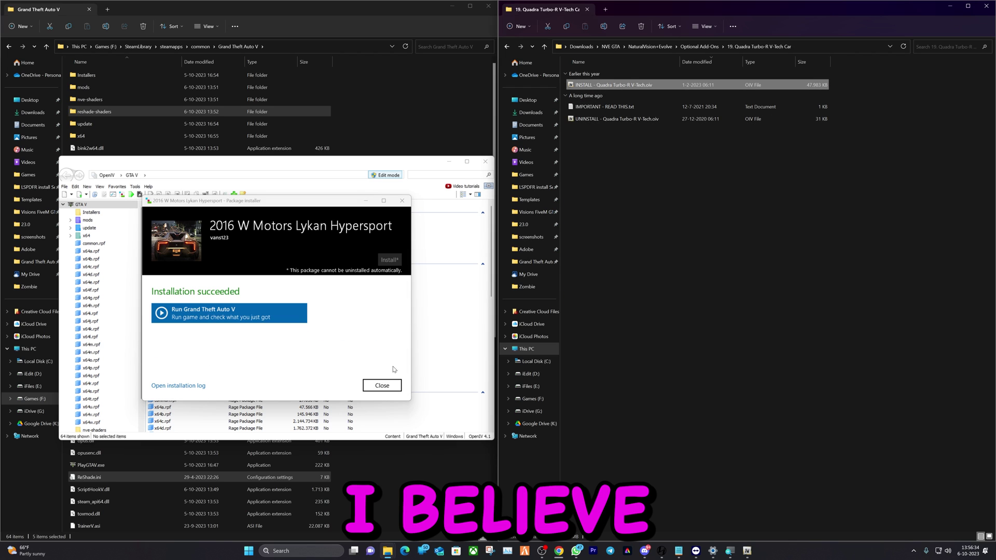
left_click(382, 385)
left_click_drag(613, 85, 451, 289)
left_click(389, 176)
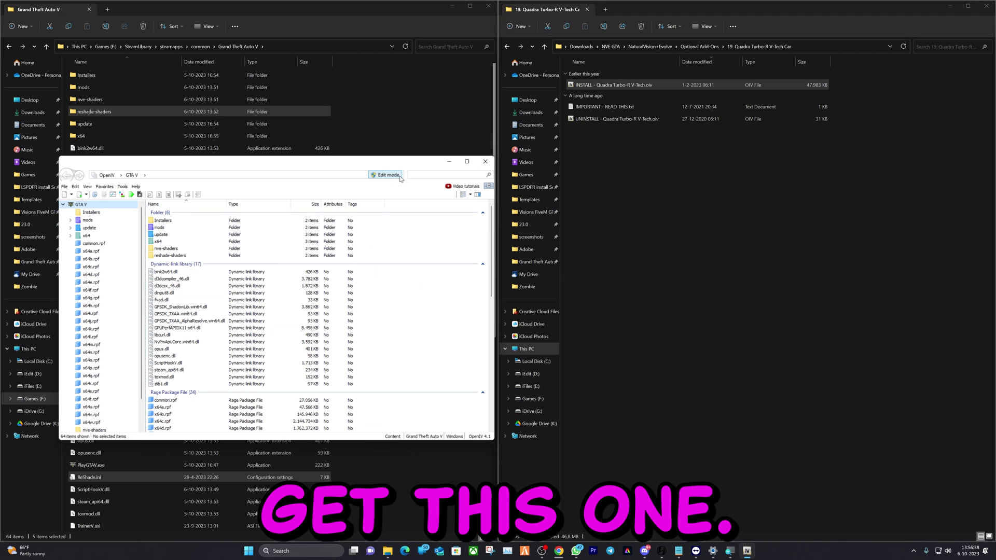
left_click(516, 301)
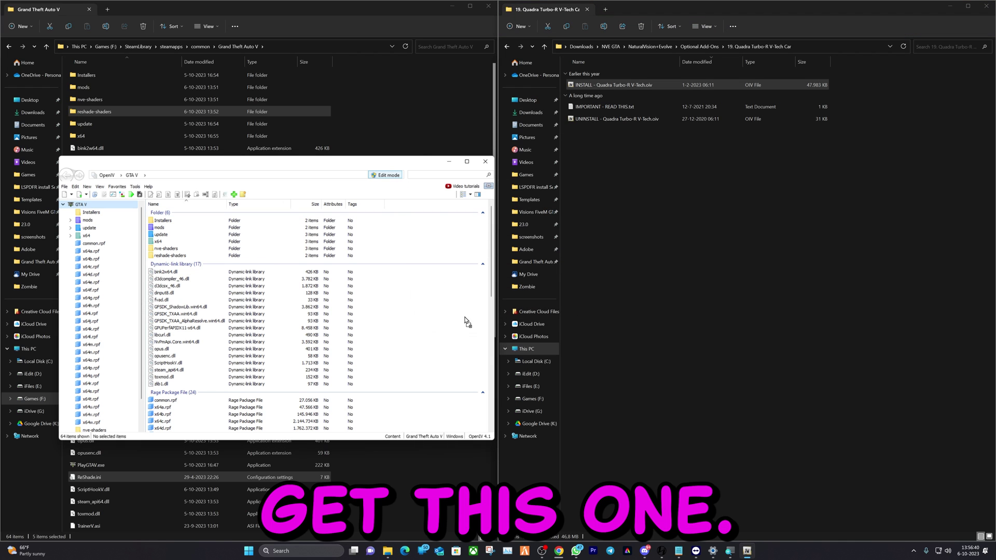
left_click_drag(465, 322, 466, 323)
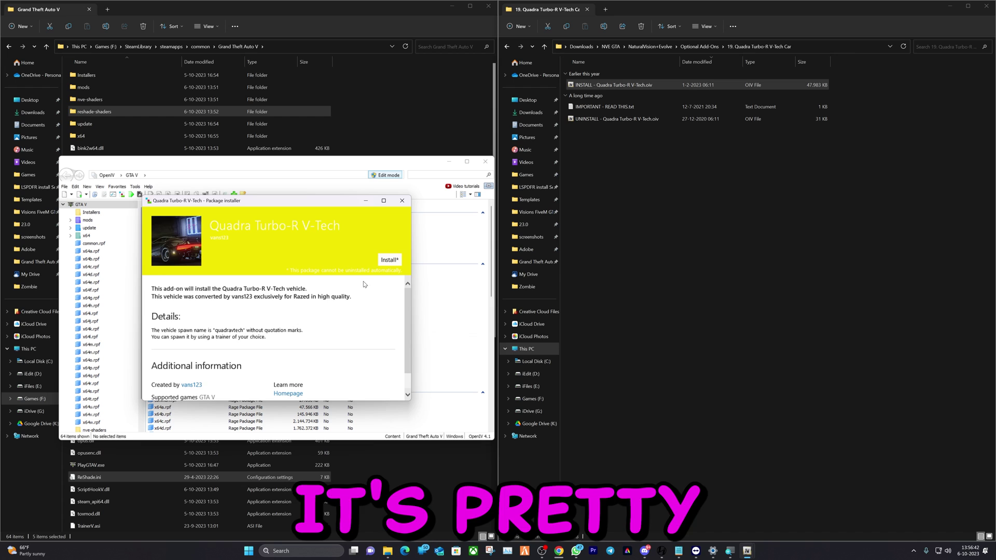
Install the Quadra Turbo-R V-Tech package into the "mods" folder
left_click(389, 260)
left_click(292, 296)
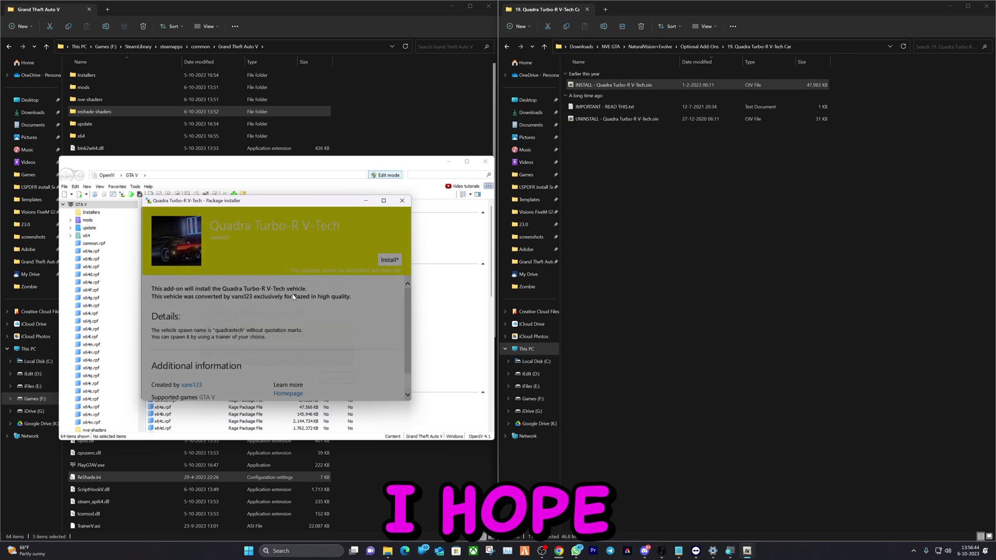
left_click(274, 329)
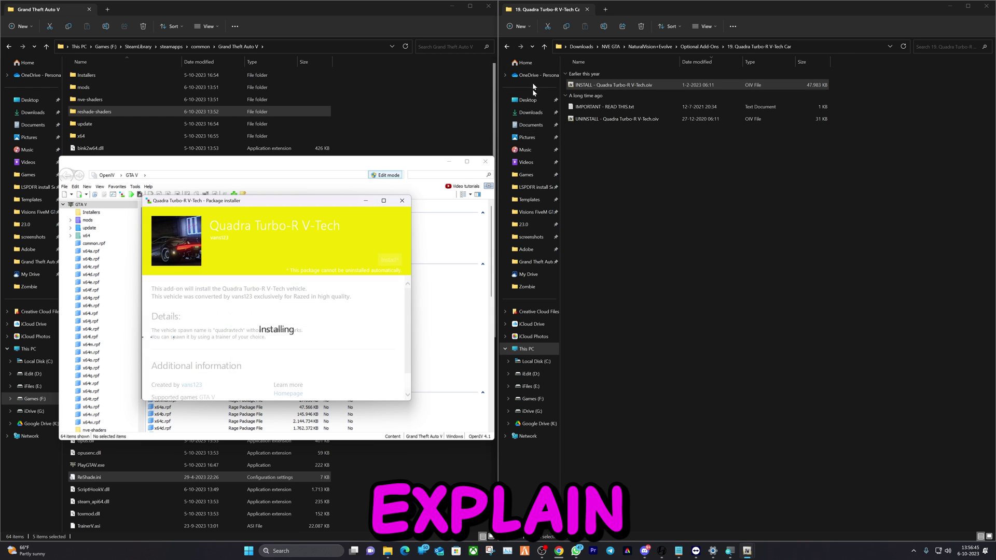
Close the finished Quadra installer and load INSTALL - 2022 Toyota GR Supra.oiv from the 20. 2022 Toyota GR Supra Car folder into OpenIV
left_click(510, 48)
double_click(623, 318)
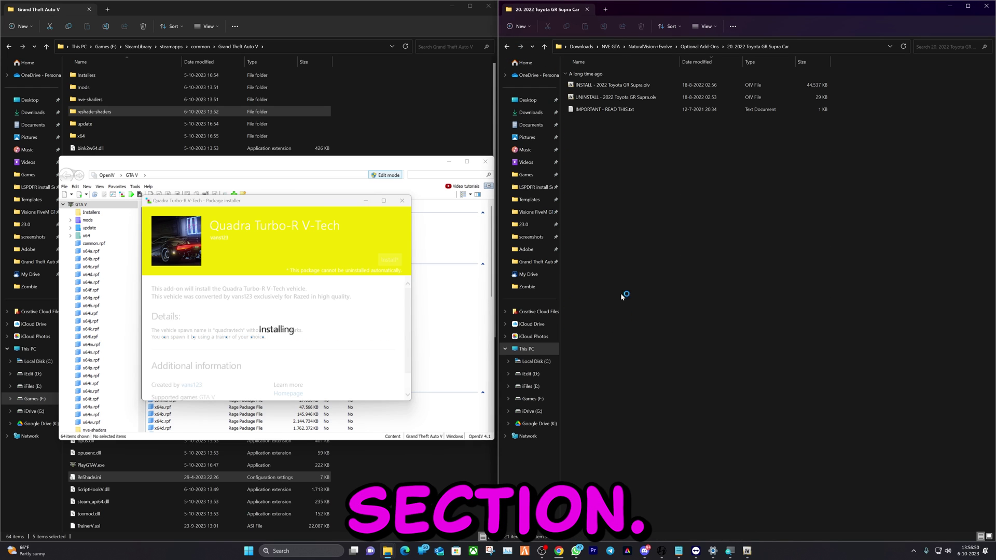
double_click(601, 86)
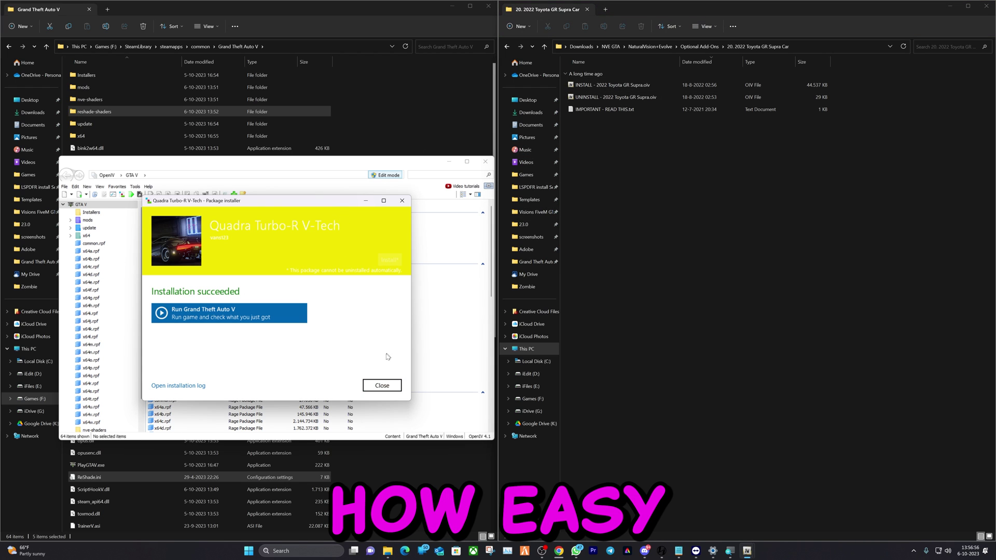
left_click(372, 388)
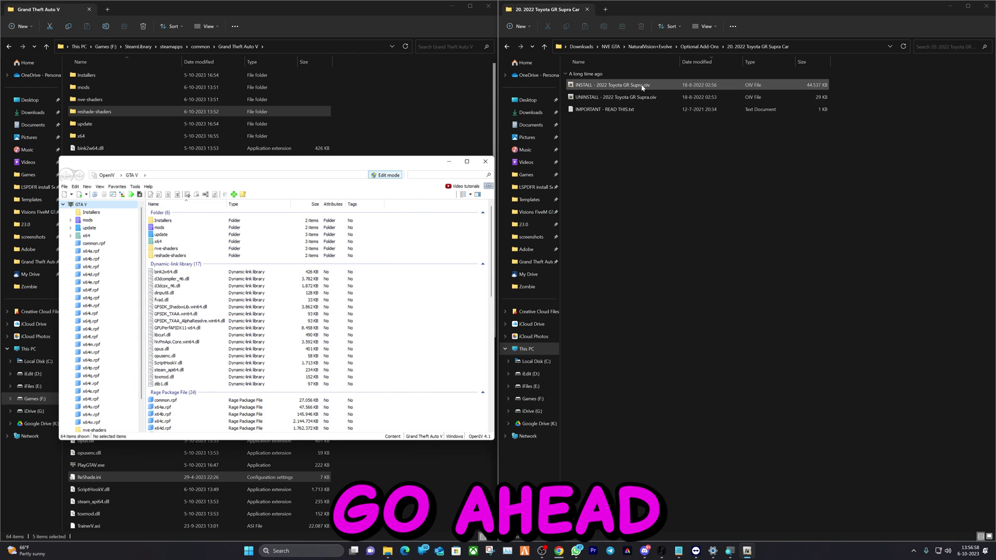
left_click_drag(643, 88, 587, 96)
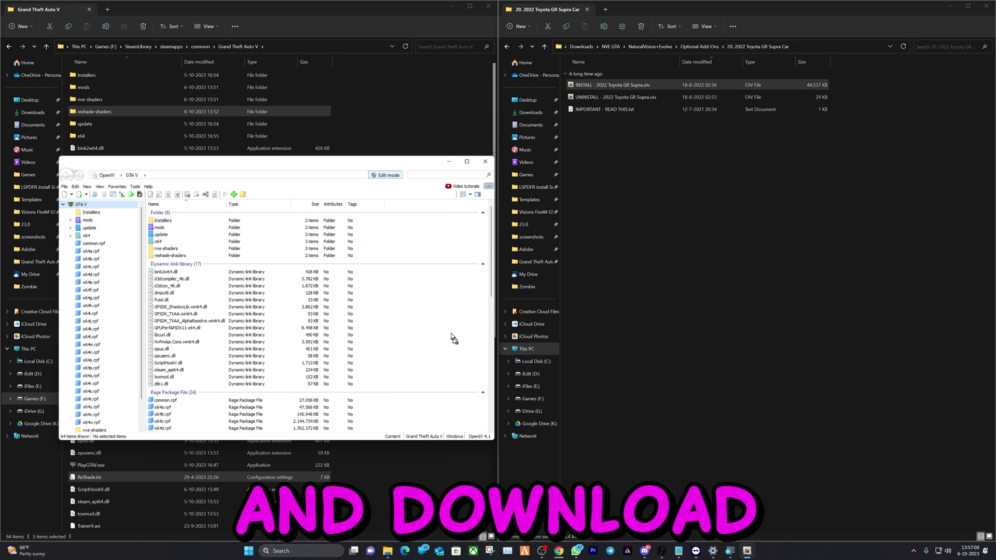
left_click_drag(451, 339, 451, 333)
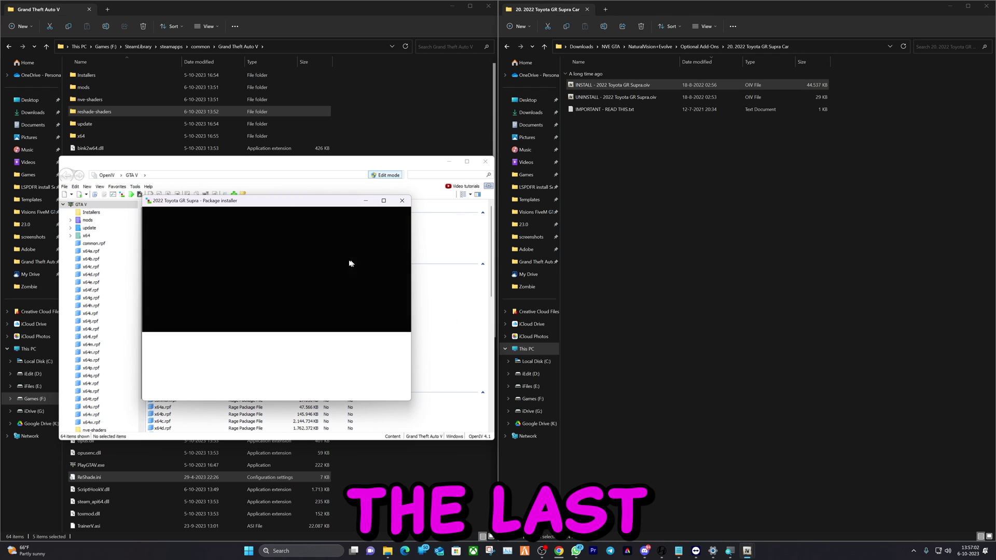
Install the 2022 Toyota GR Supra package into the "mods" folder and return to Optional Add-Ons
left_click(383, 265)
left_click(252, 289)
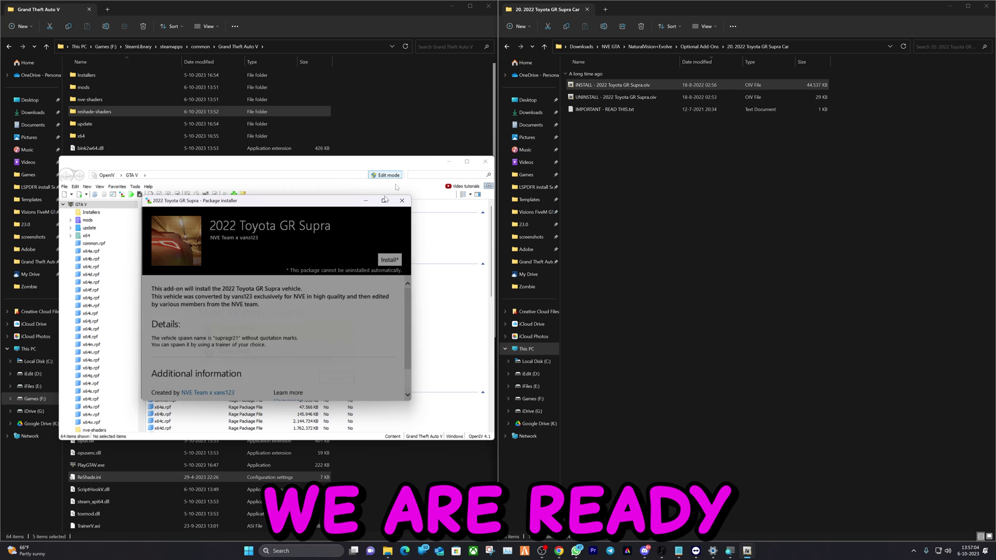
left_click(253, 335)
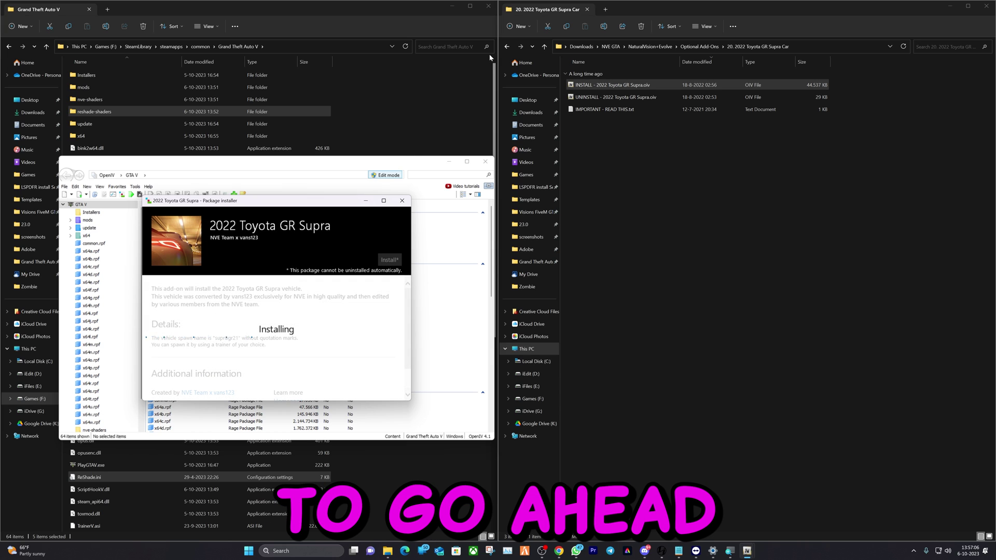
left_click(507, 47)
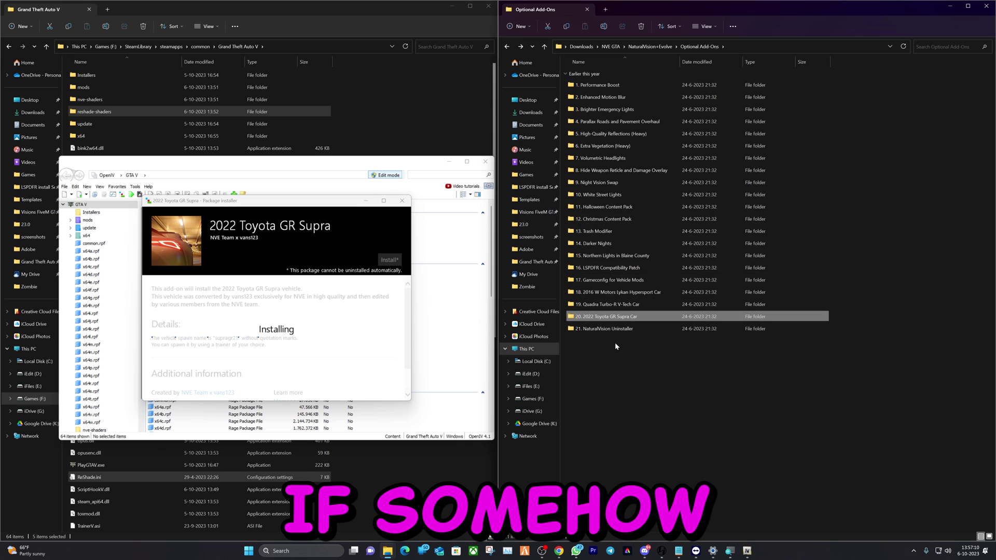
Look into the 21. NaturalVision Uninstaller folder, return to Optional Add-Ons, and close the finished Supra installer and OpenIV
double_click(632, 329)
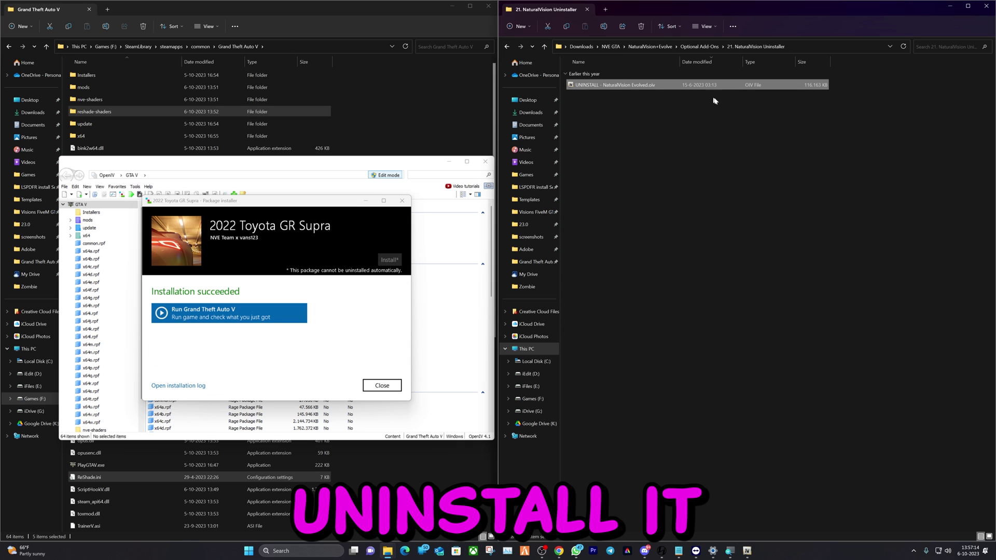
left_click(507, 46)
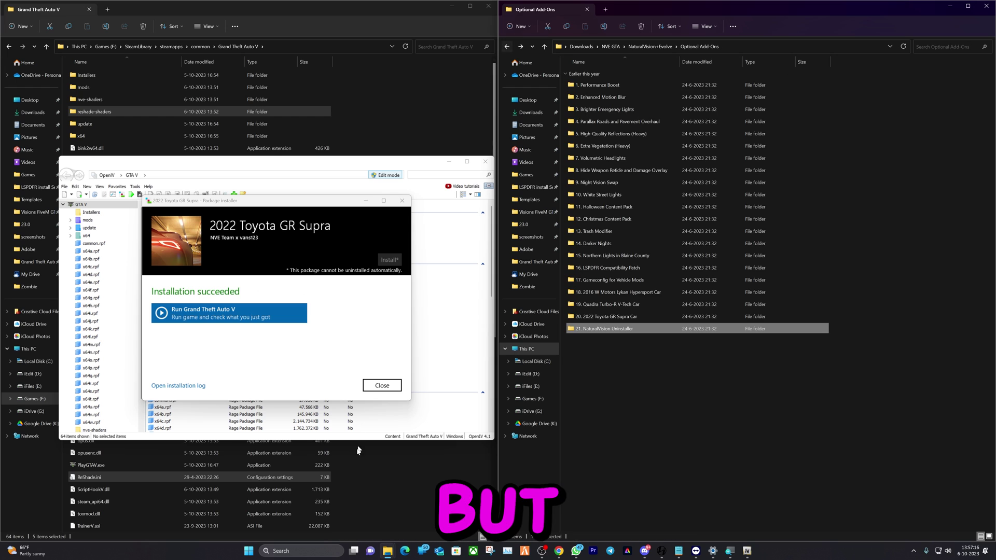
left_click(365, 385)
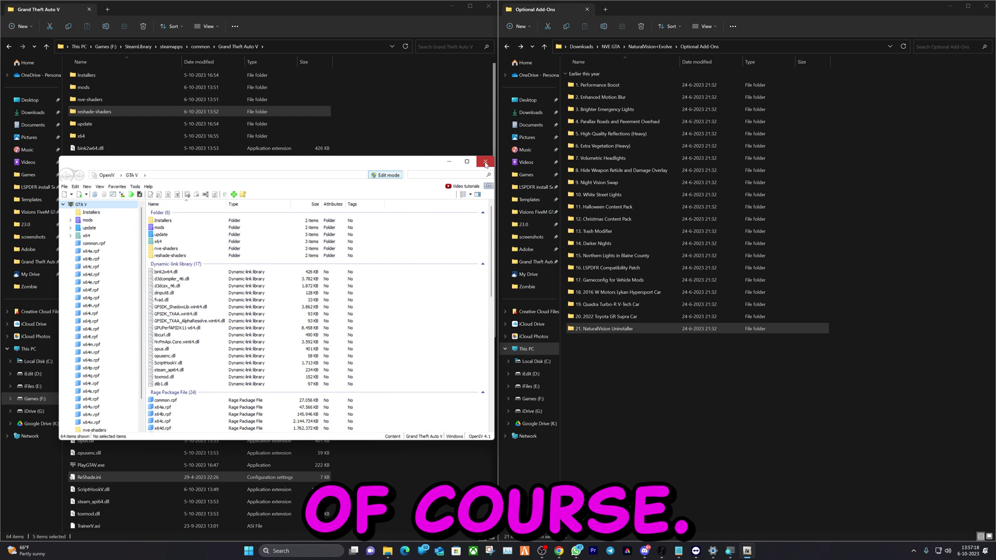
left_click(486, 163)
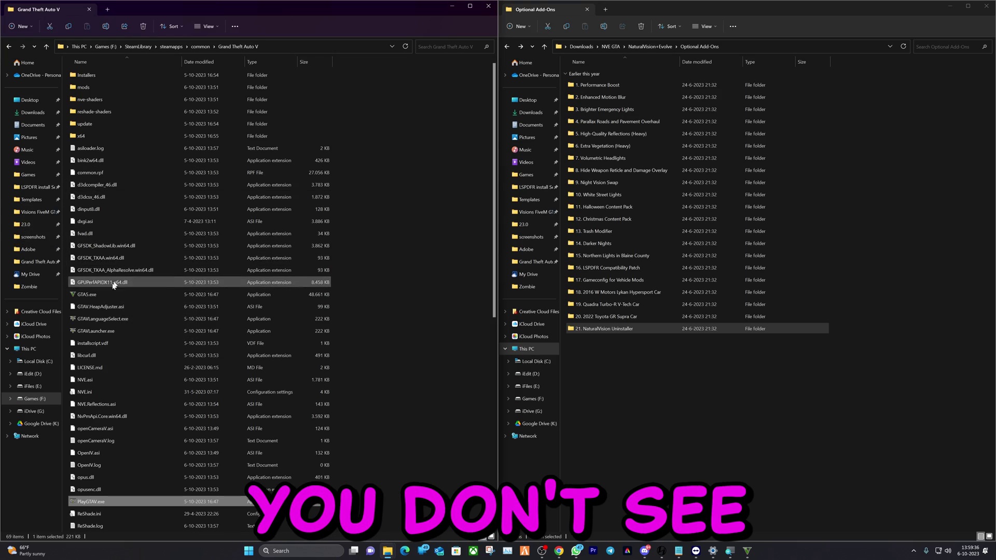
Set GTA5.exe in the Grand Theft Auto V folder to run in compatibility mode for Windows 7 and apply it
left_click(98, 296)
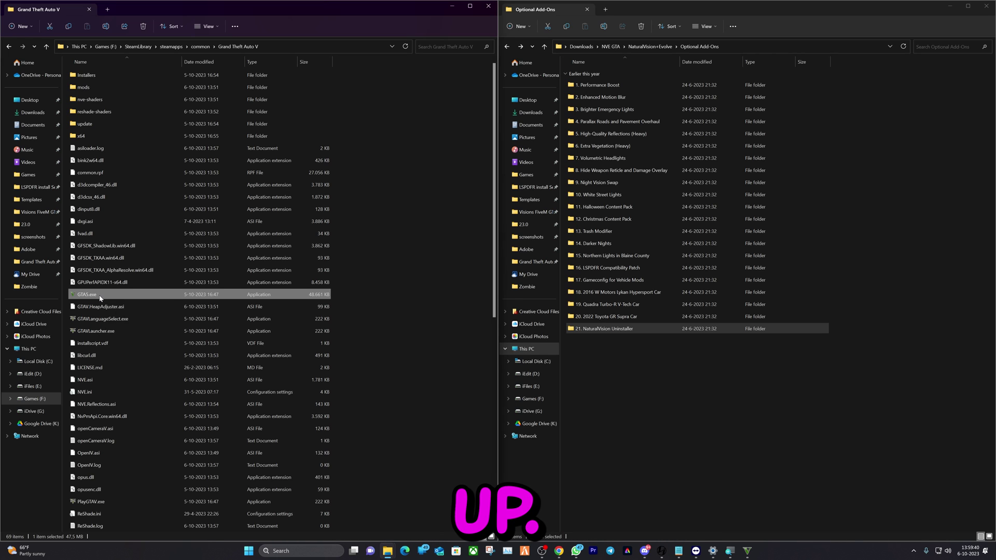
right_click(101, 298)
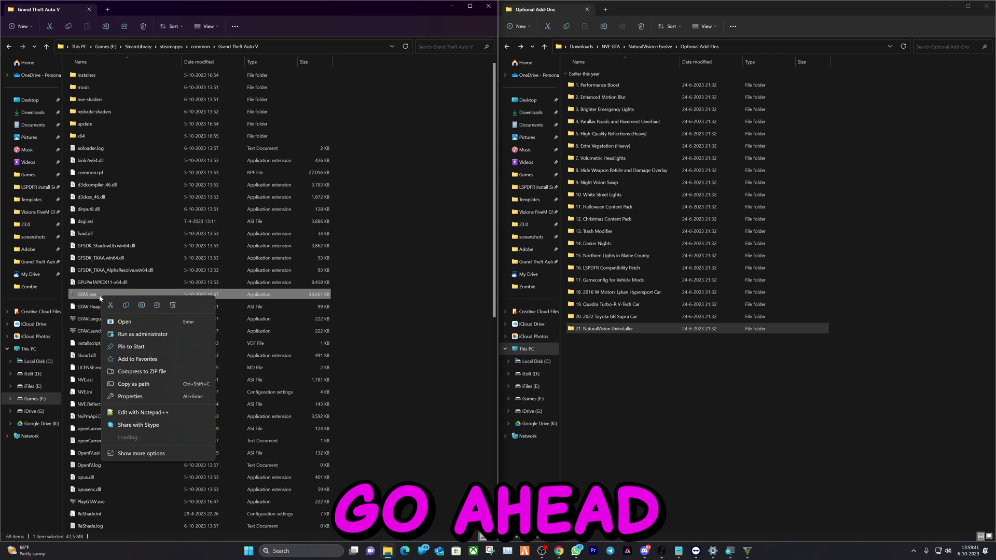
left_click(148, 397)
left_click(172, 320)
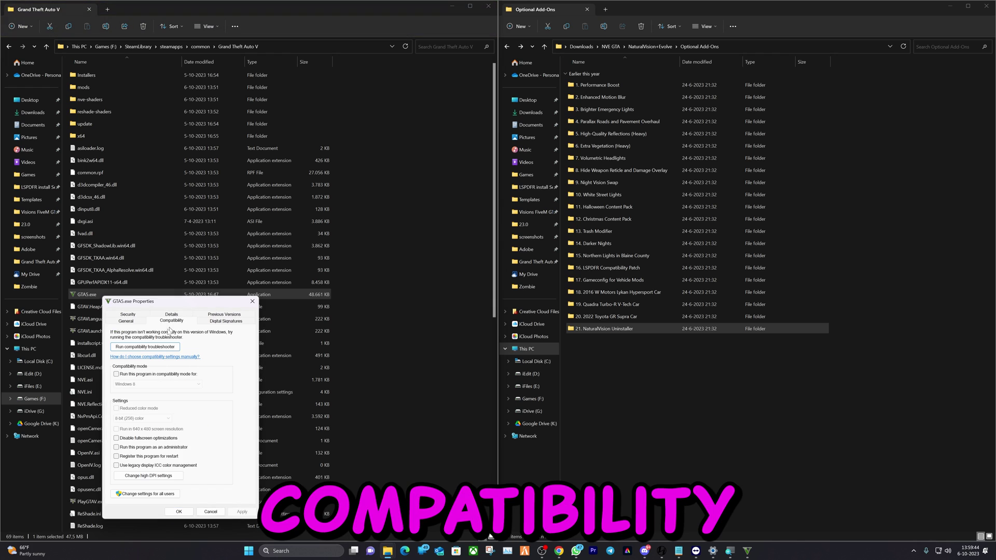
left_click(117, 374)
left_click(138, 385)
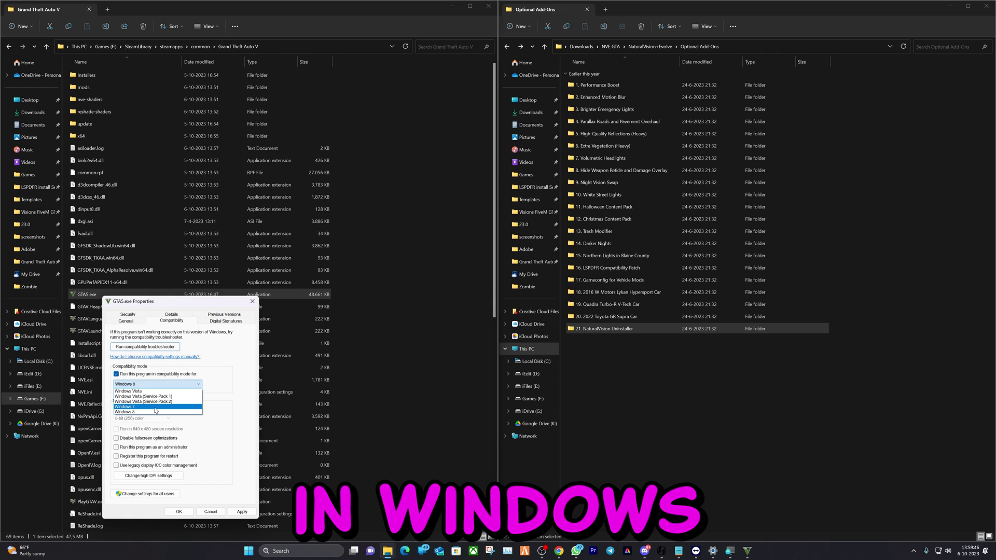
left_click(156, 413)
left_click(242, 511)
left_click(179, 512)
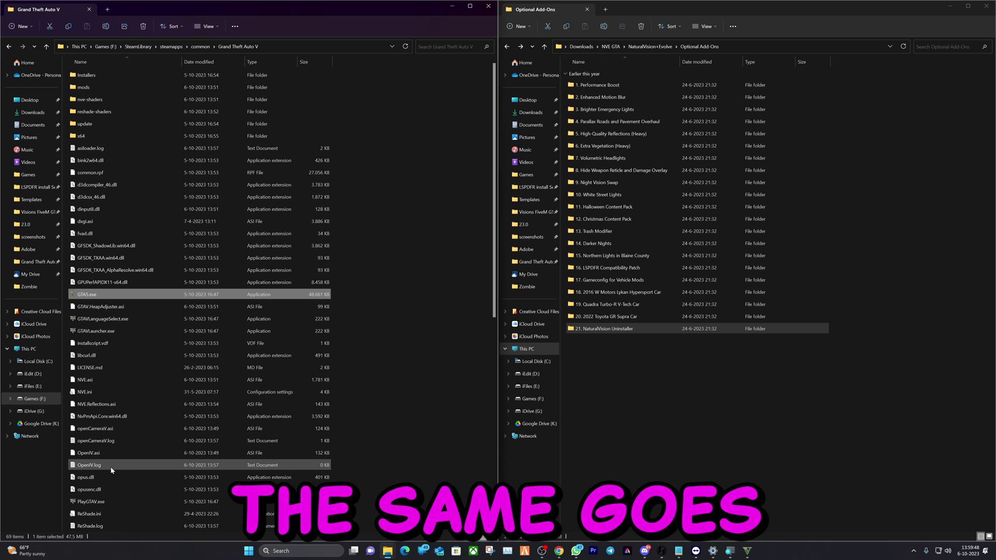
Set PlayGTAV.exe to run in compatibility mode for Windows 7 and apply it
left_click(89, 504)
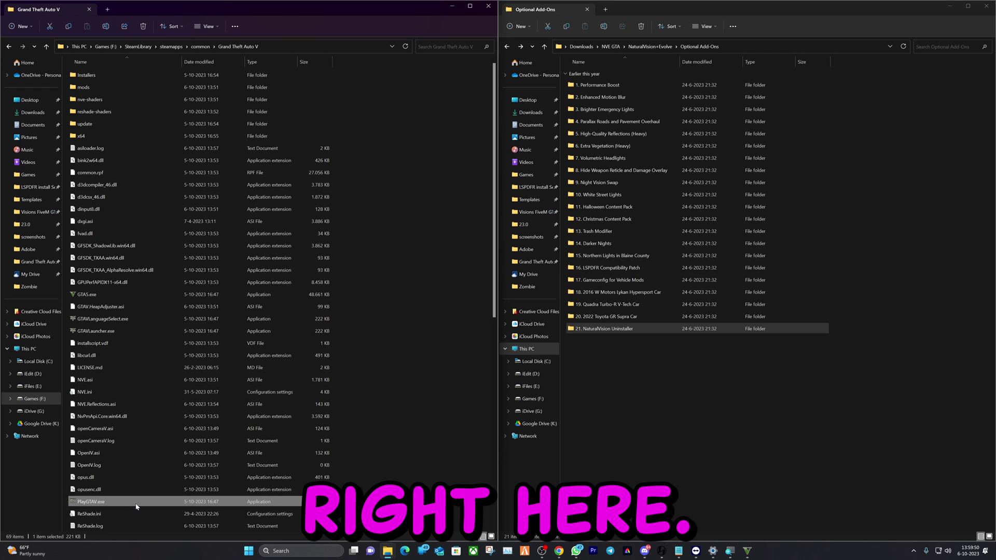
right_click(138, 506)
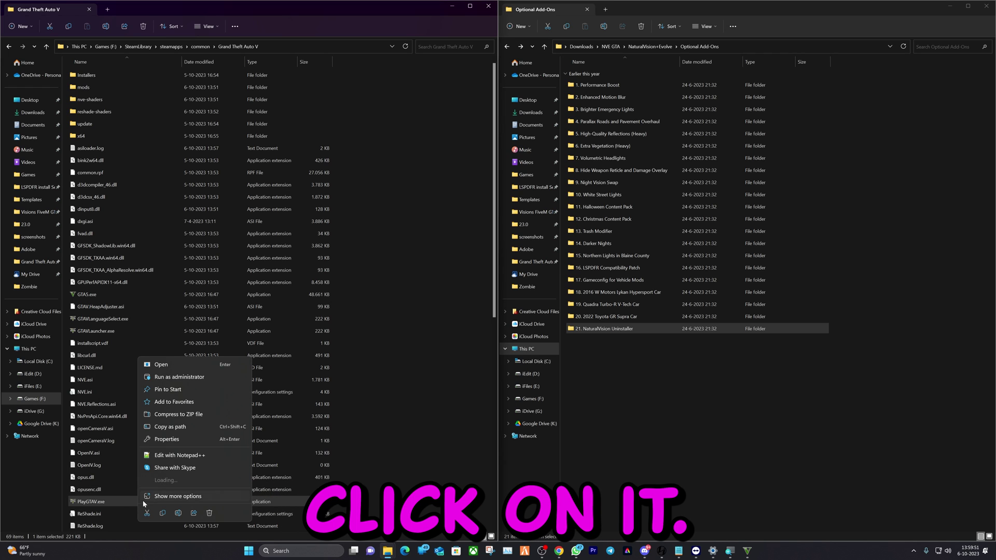
left_click(173, 441)
left_click(202, 341)
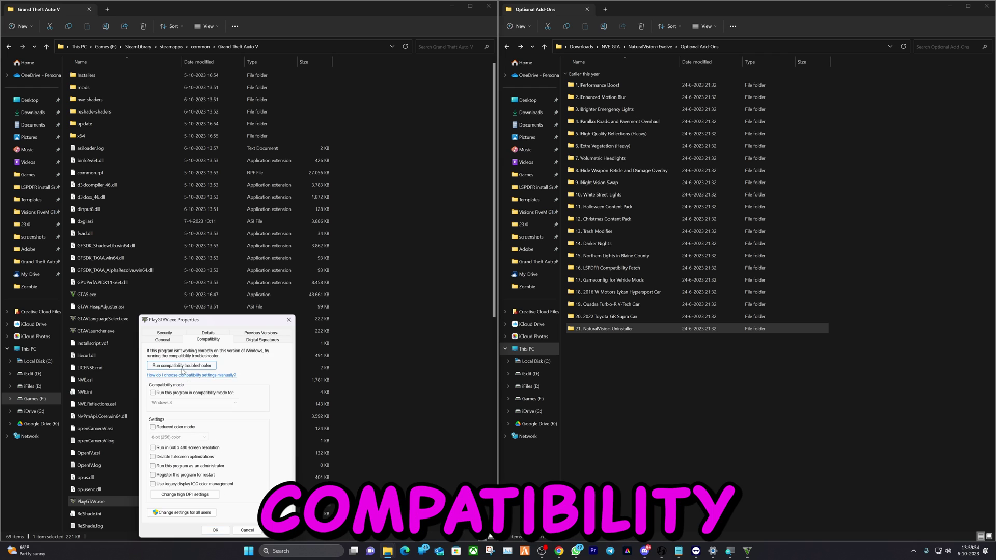
left_click(154, 394)
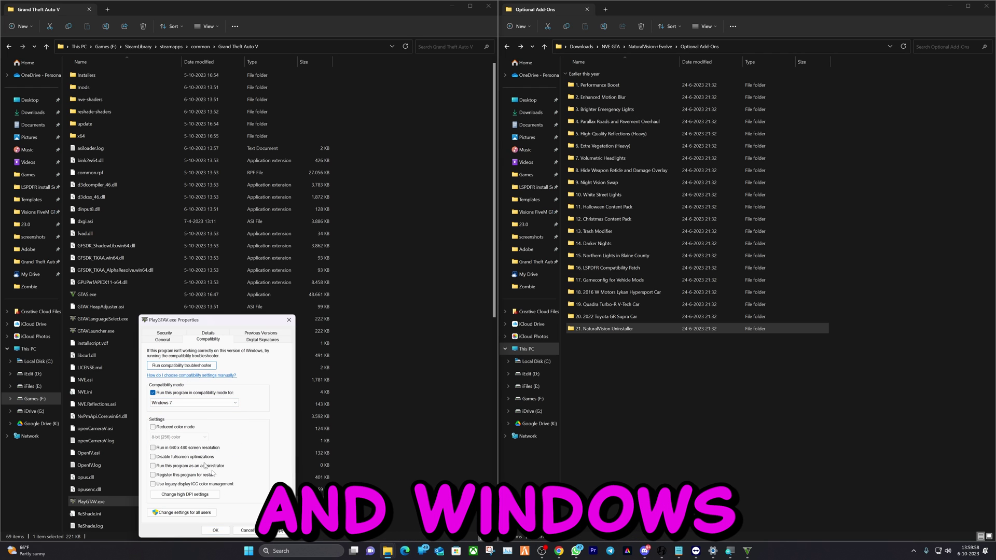
left_click(280, 531)
left_click(215, 531)
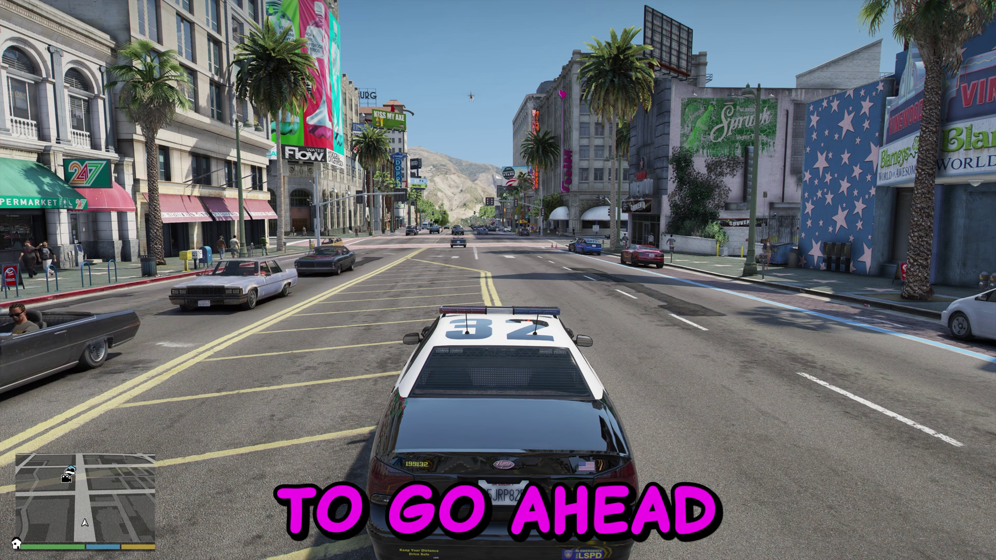
Switch the weather to rain and back to Clear with the in-game trainer, returning to its main menu
key("F3")
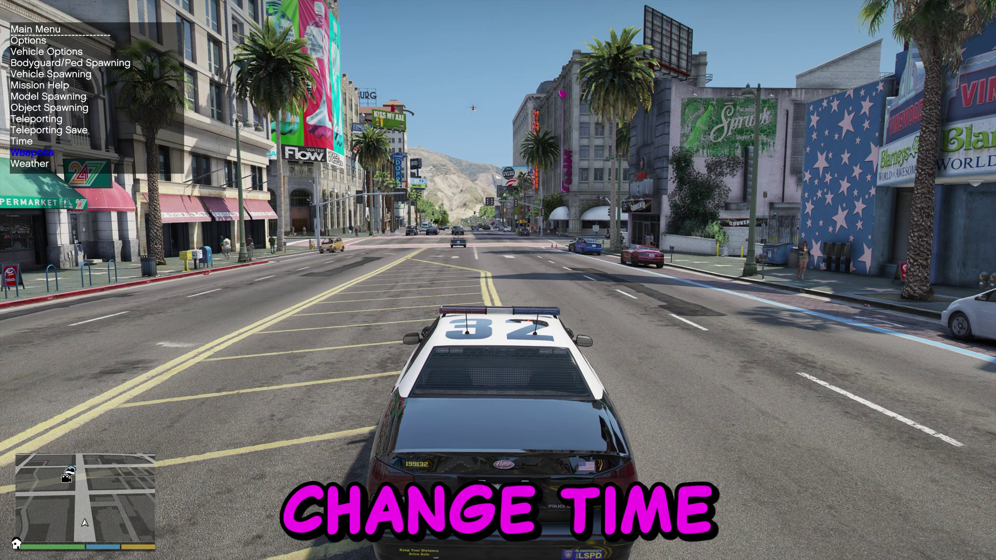
key("Down")
key("Return")
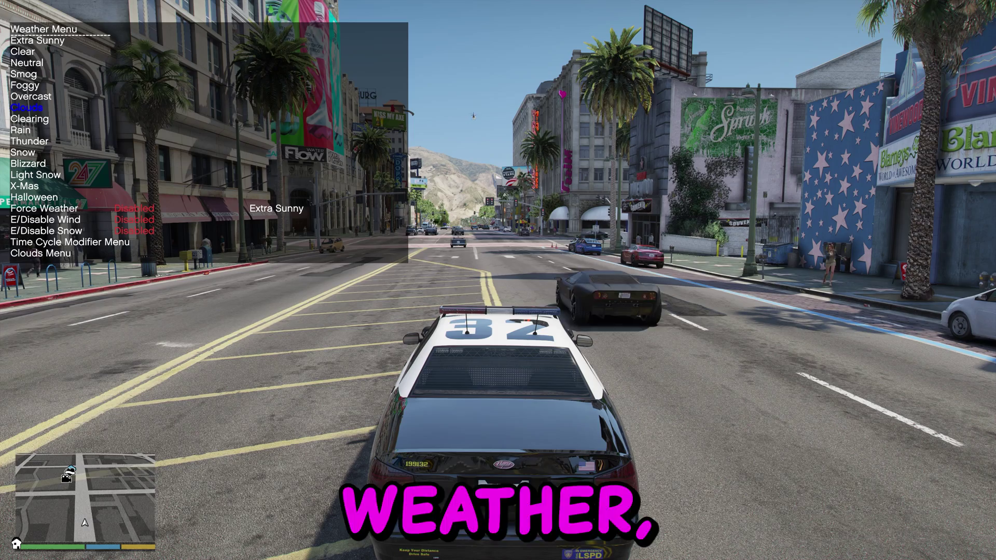
key("Return")
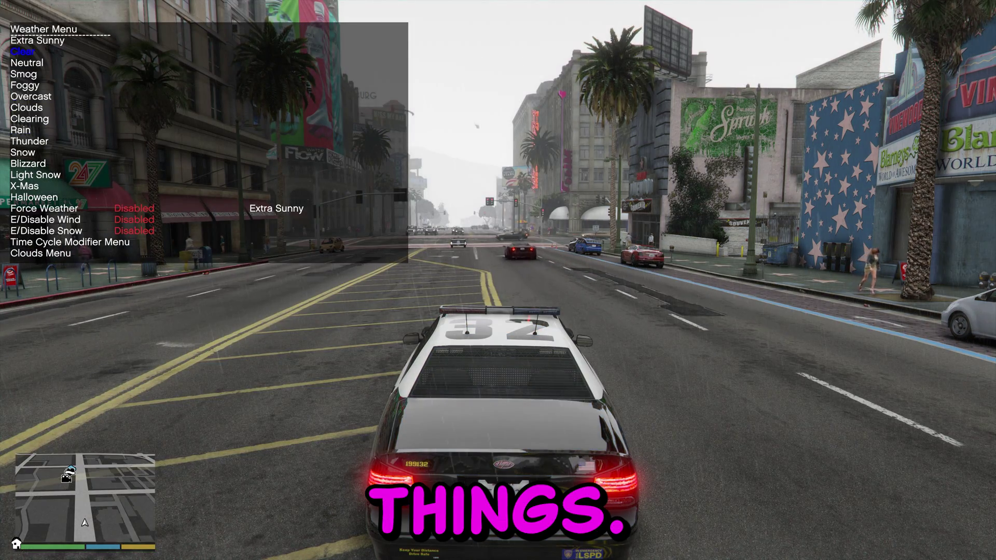
key("Return")
key("BackSpace")
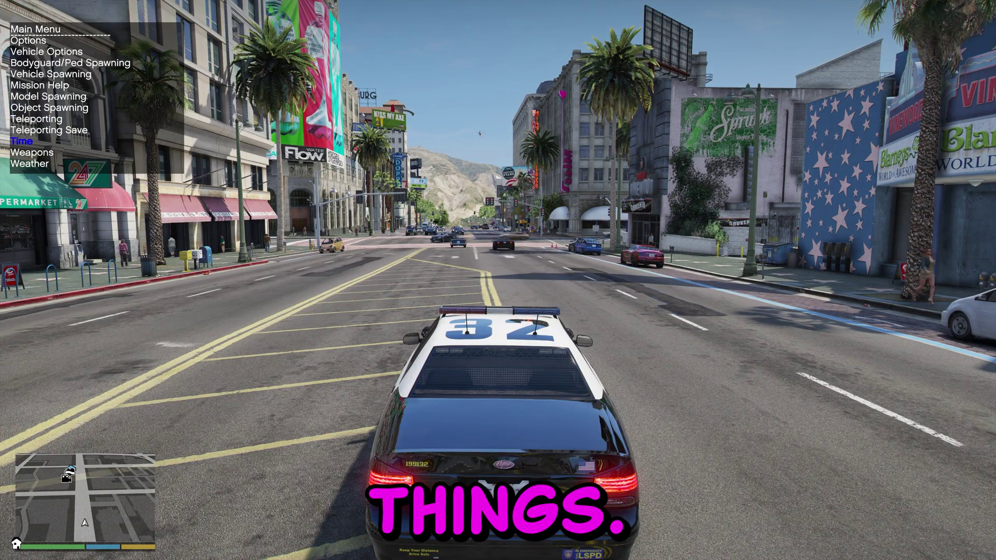
Change the in-game time to Evening (23) and back to Noon (12) with the trainer
key("Return")
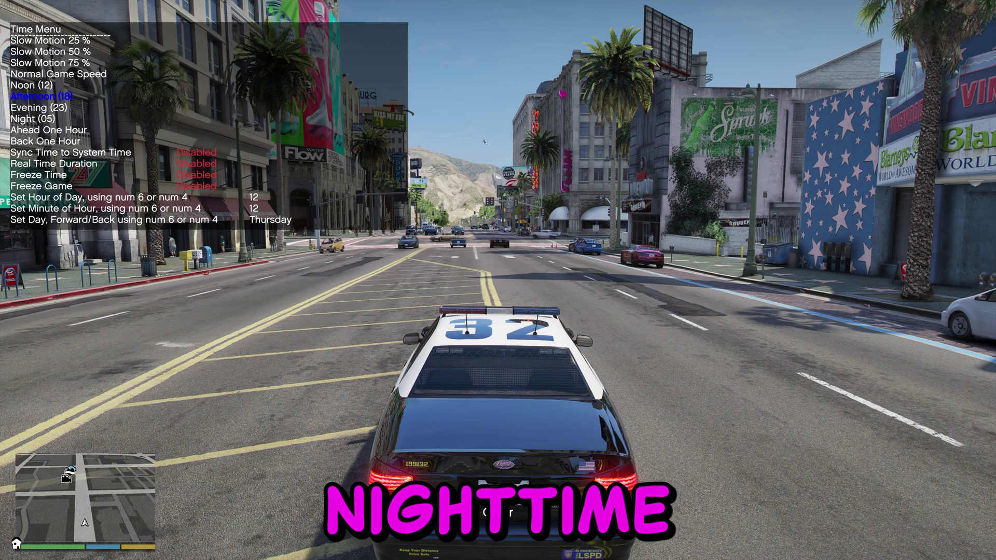
key("Down")
key("Return")
key("Up")
key("Up")
key("Return")
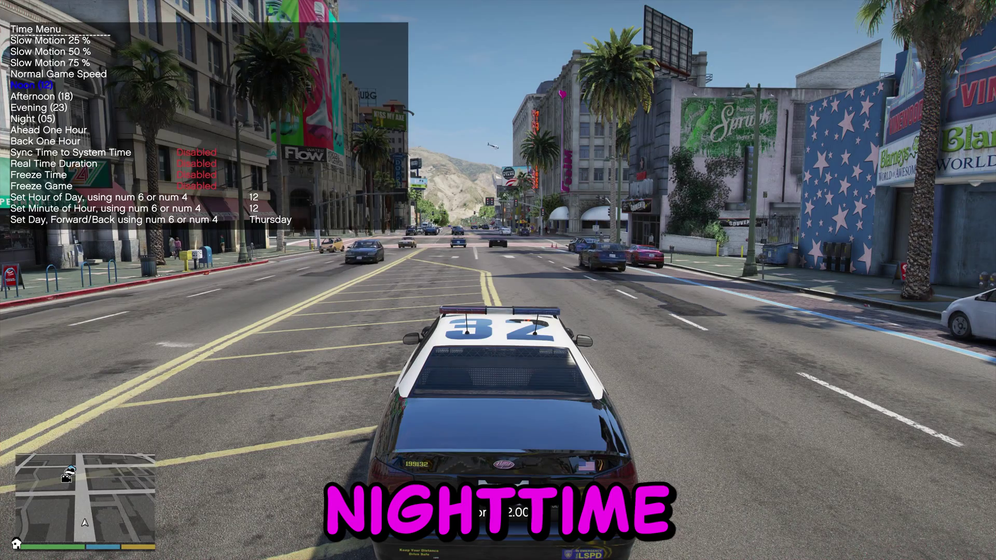
Return to the trainer's main menu, open Vehicle Options and back out until the trainer is closed
key("BackSpace")
key("Up")
key("Up")
key("Up")
key("Up")
key("Up")
key("Up")
key("Up")
key("Up")
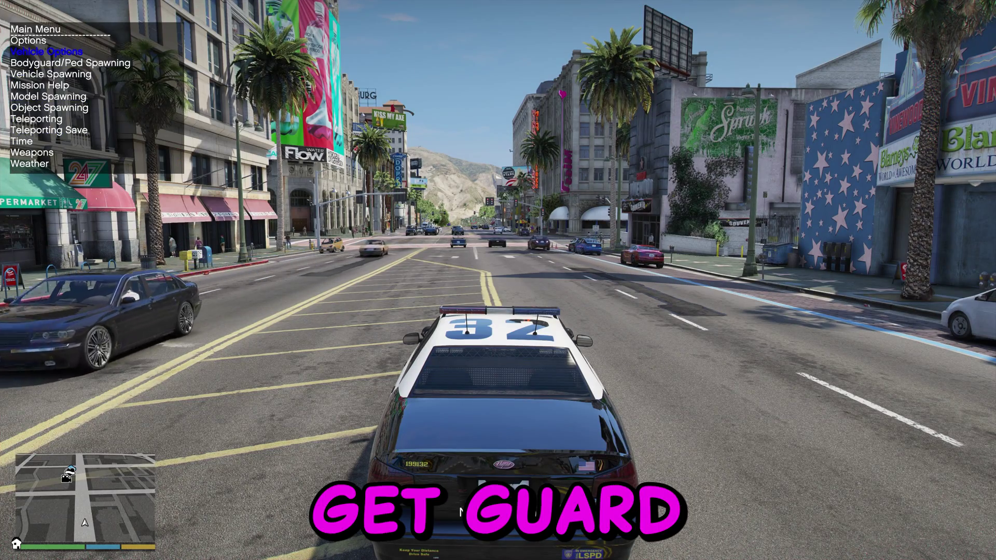
key("Return")
key("BackSpace")
key("BackSpace")
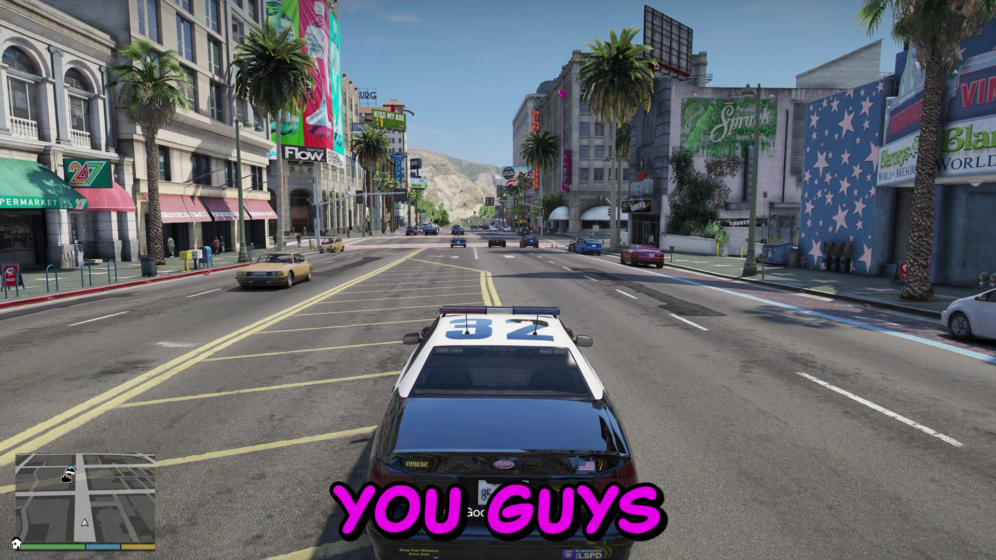
Reopen the in-game trainer, browse the main menu entries between Options and Mission Help, and close the trainer
key("F4")
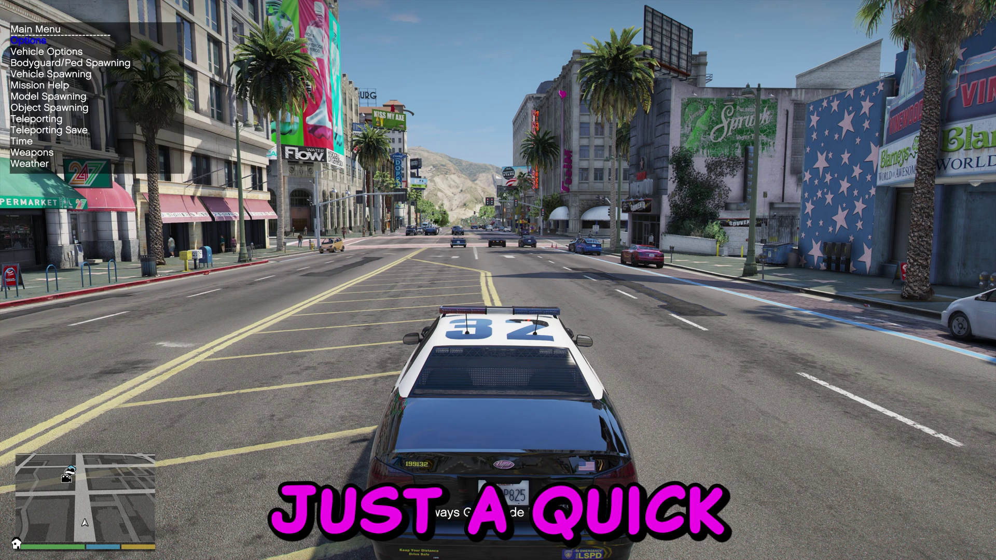
key("Down")
key("Down")
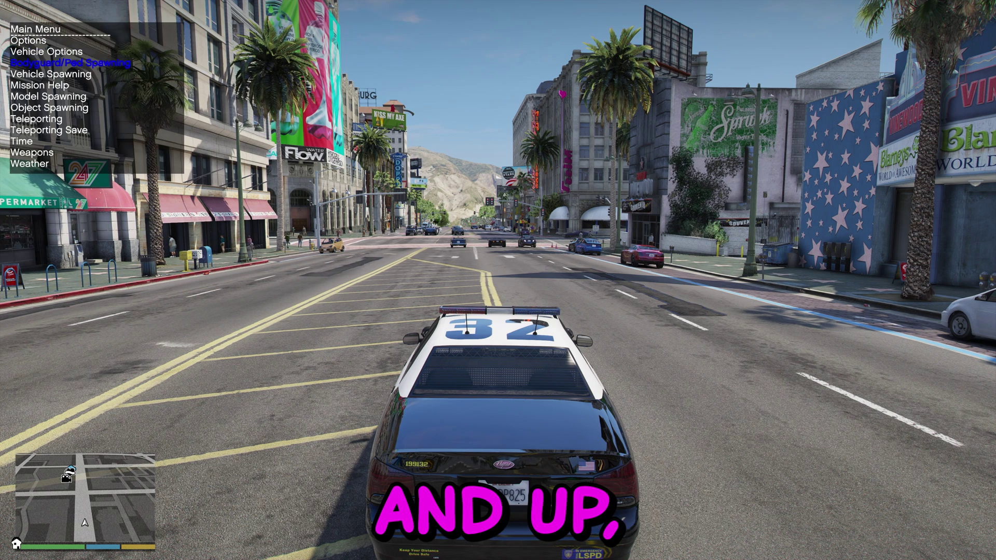
key("Up")
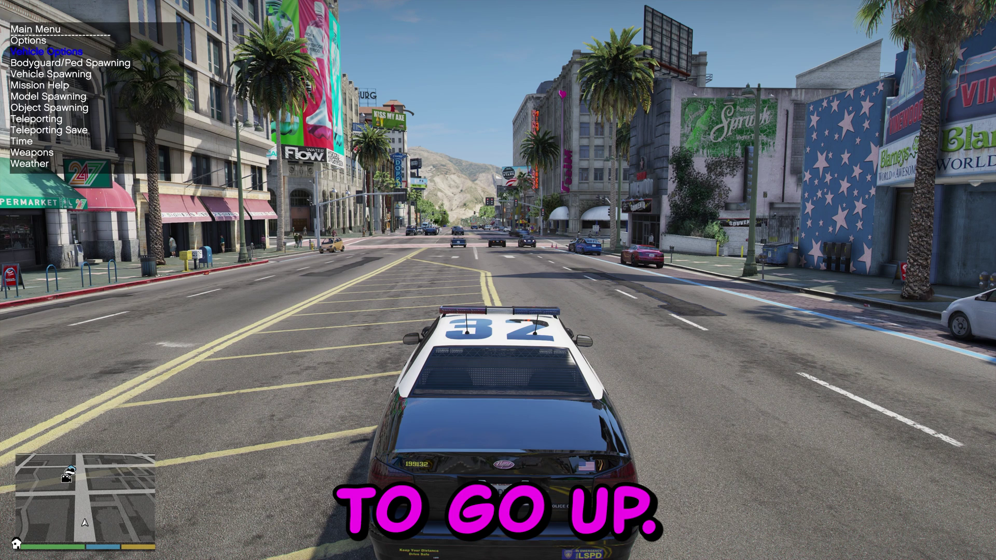
key("Up")
key("Down")
key("Down")
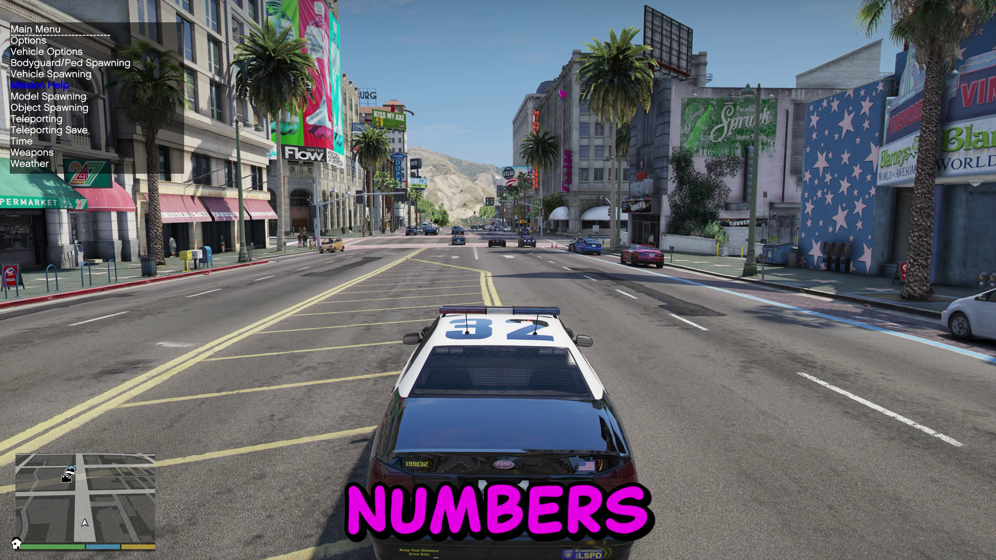
key("Up")
key("Up")
key("Up")
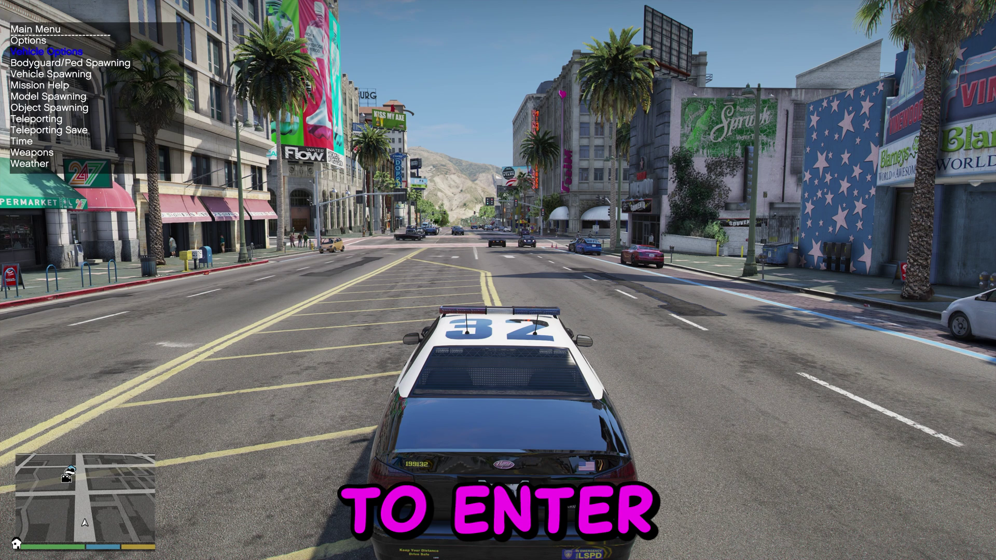
key("KP_5")
key("KP_5")
key("F4")
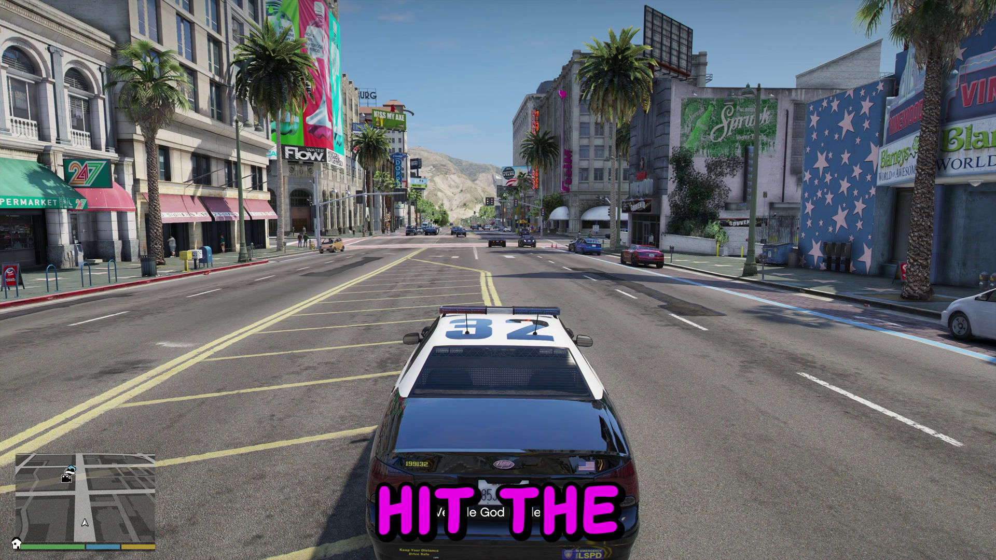
Open the graphics overlay's shader list, move its window above the police car and display the NVE_Rain.fx settings
key("F8")
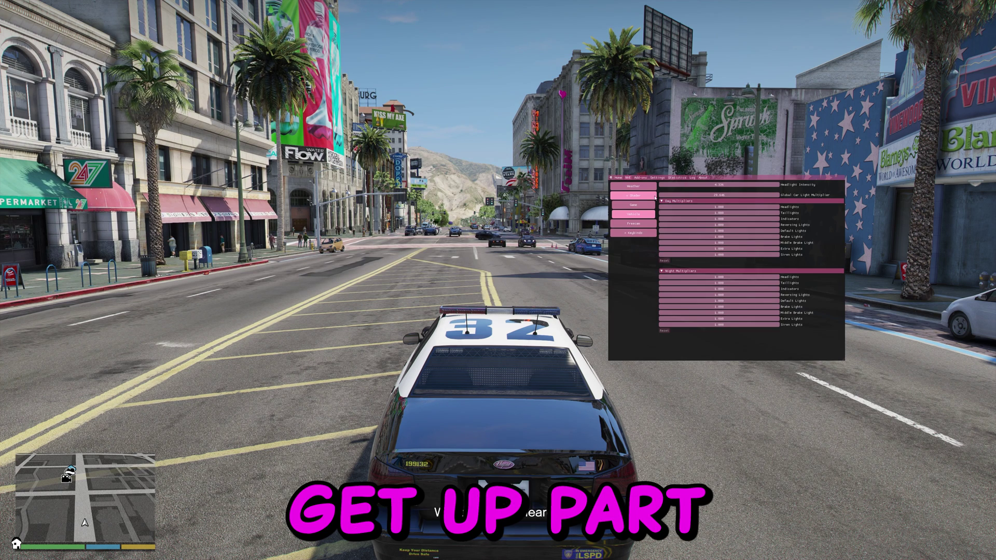
left_click(618, 178)
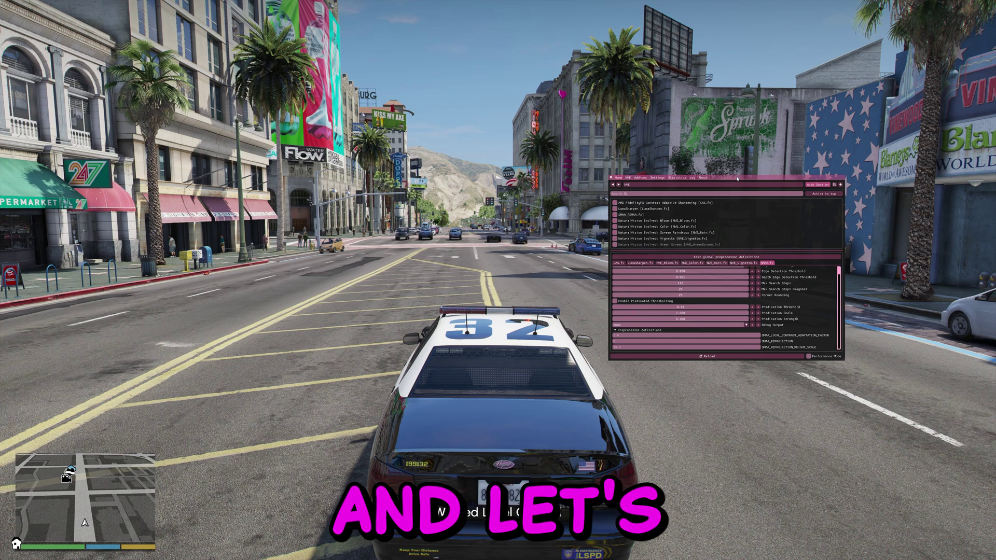
left_click_drag(700, 175, 490, 95)
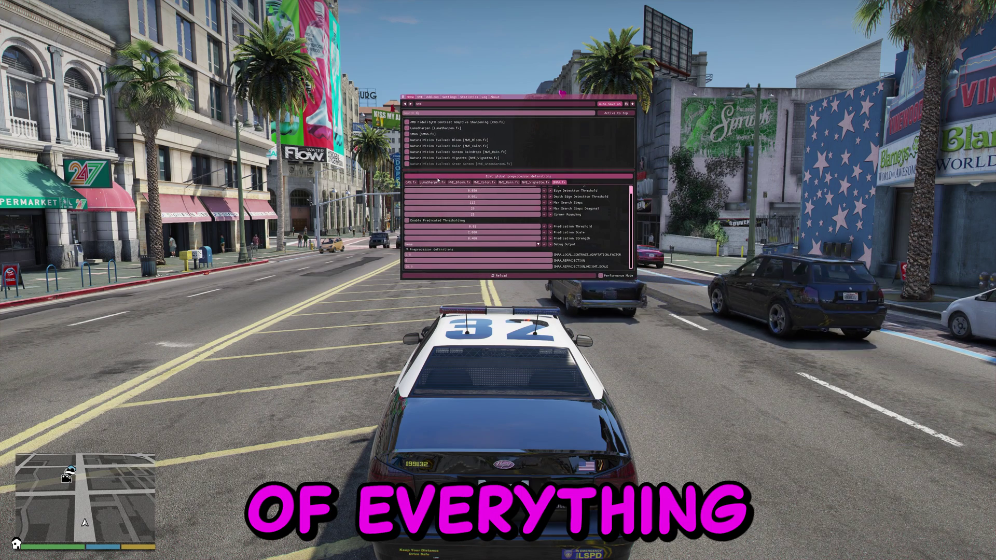
left_click(509, 183)
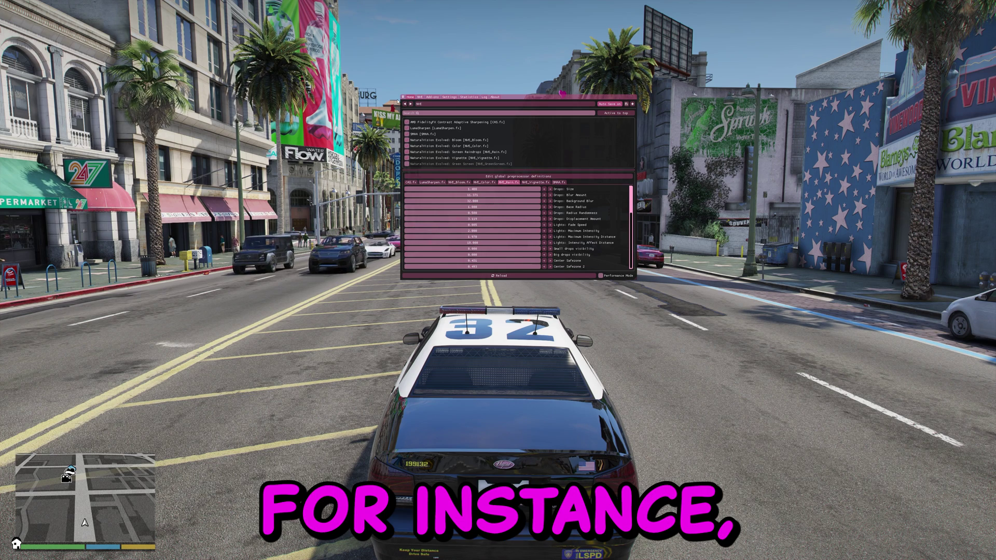
Change the weather to rain in the overlay's NVE weather settings and return to the NVE_Rain.fx settings
left_click(431, 97)
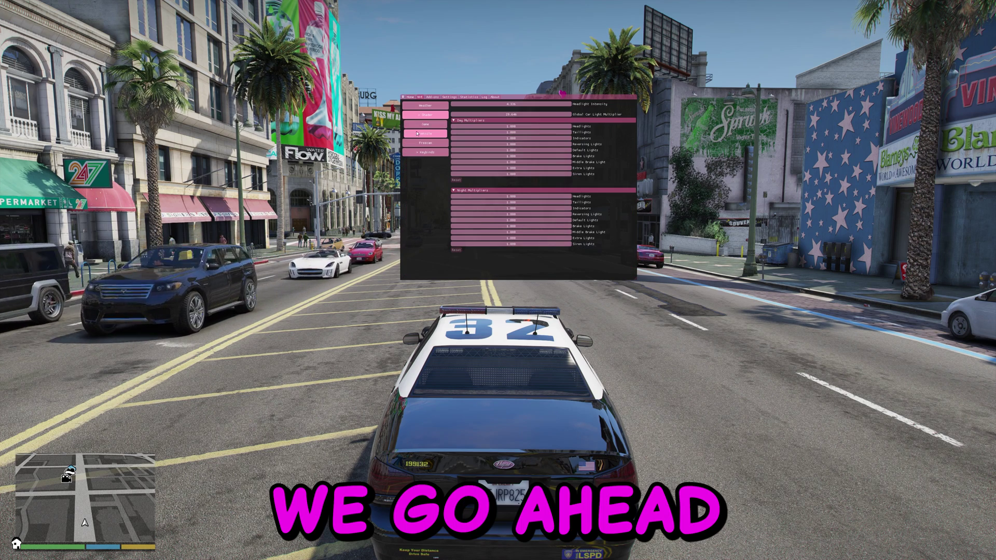
left_click(428, 107)
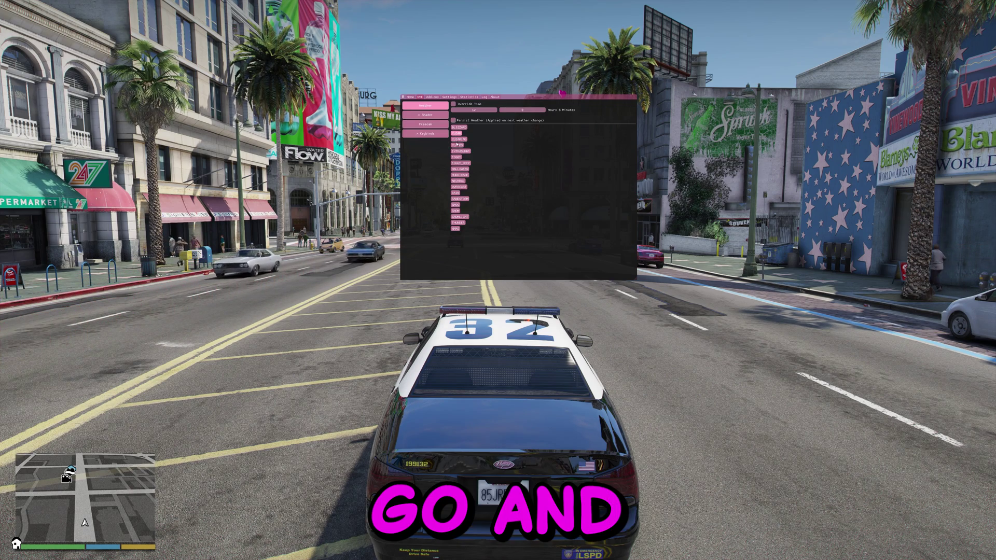
left_click(454, 193)
left_click(410, 97)
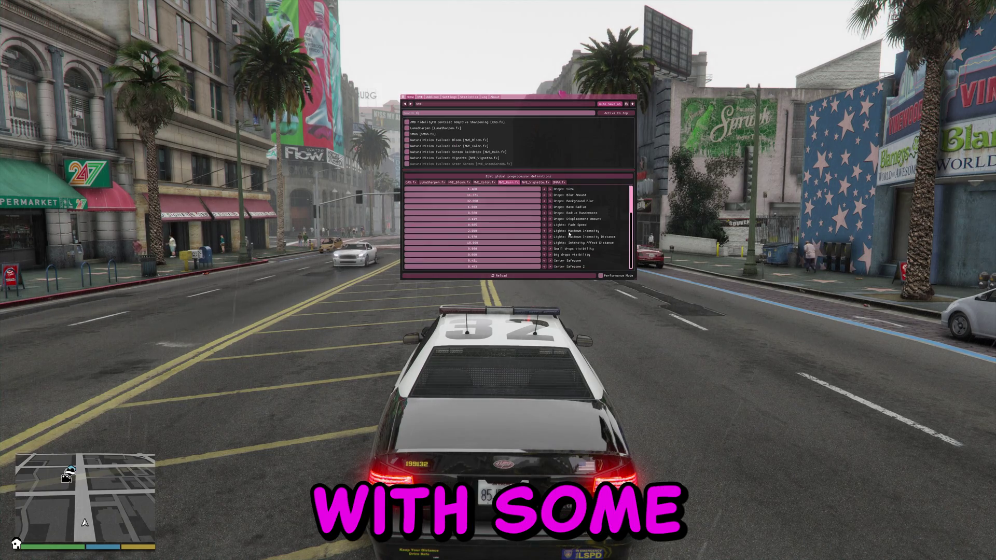
Lower the Big drops visibility in NVE_Rain.fx to 0
left_click(466, 254)
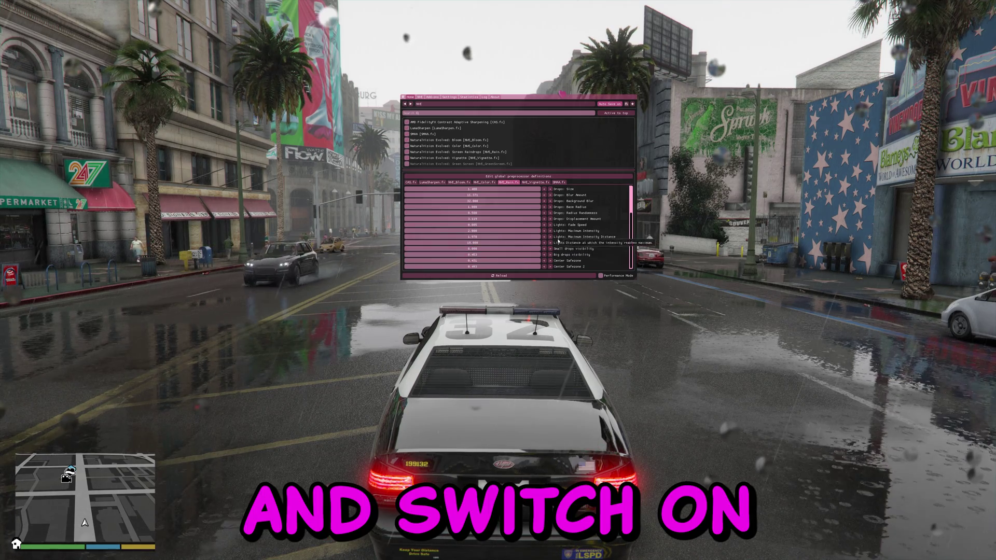
scroll(556, 208, "up", 2)
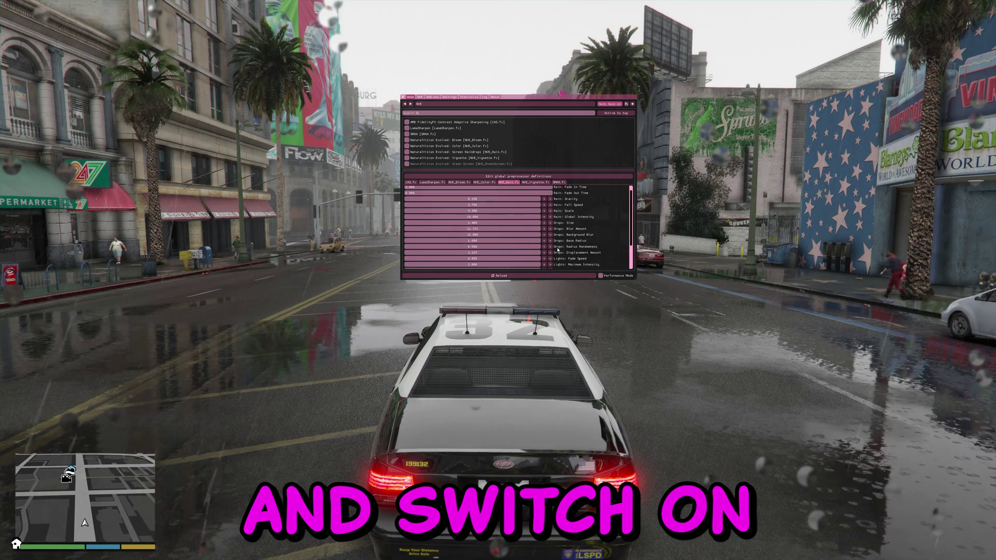
scroll(557, 249, "down", 2)
left_click_drag(488, 254, 400, 252)
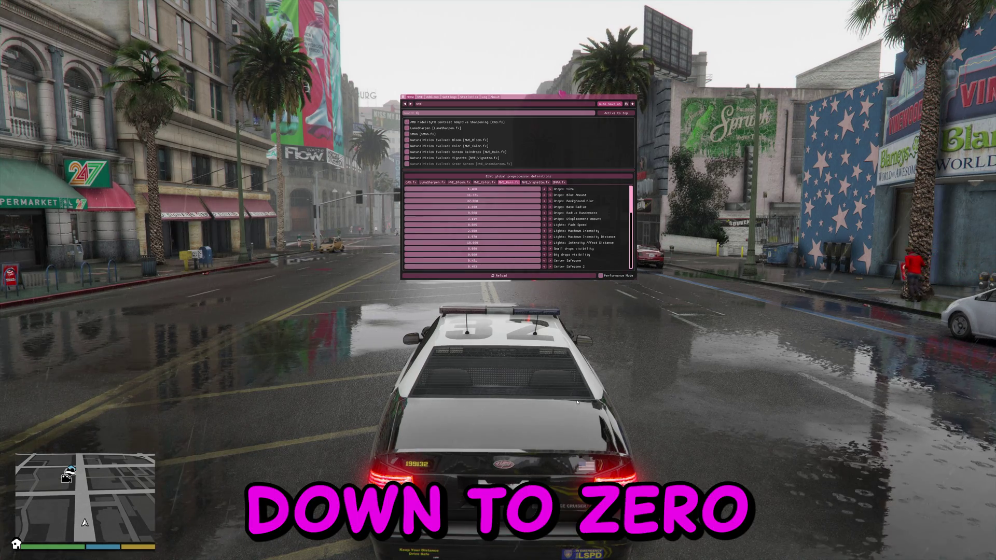
Reset all NVE_Rain.fx values to default and set the small and big drops visibility to 0
scroll(484, 228, "up", 2)
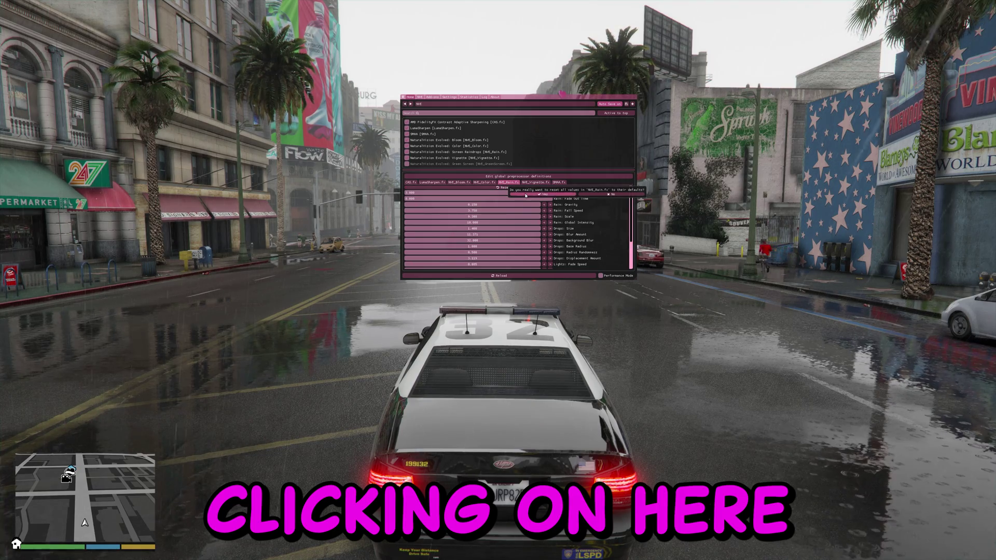
scroll(571, 218, "down", 2)
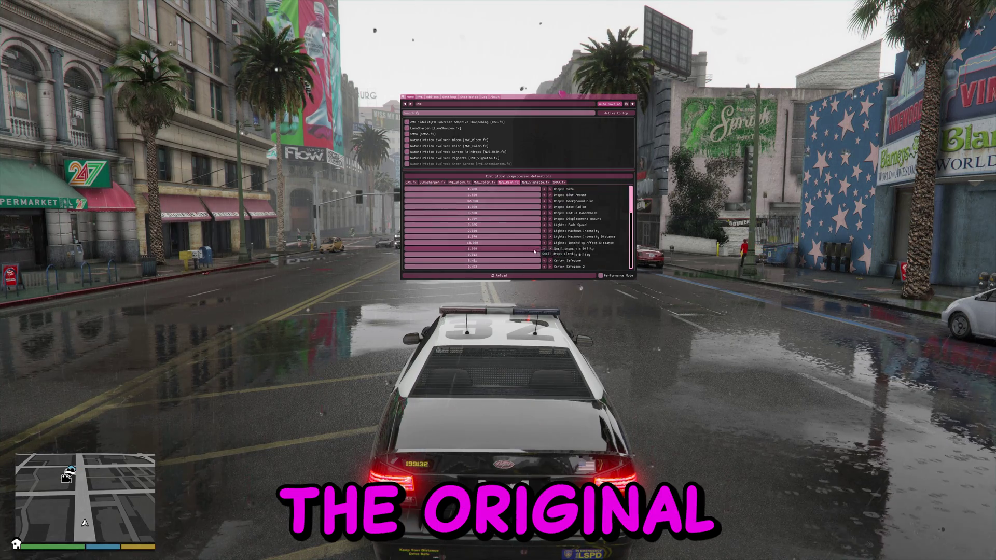
left_click_drag(496, 249, 335, 240)
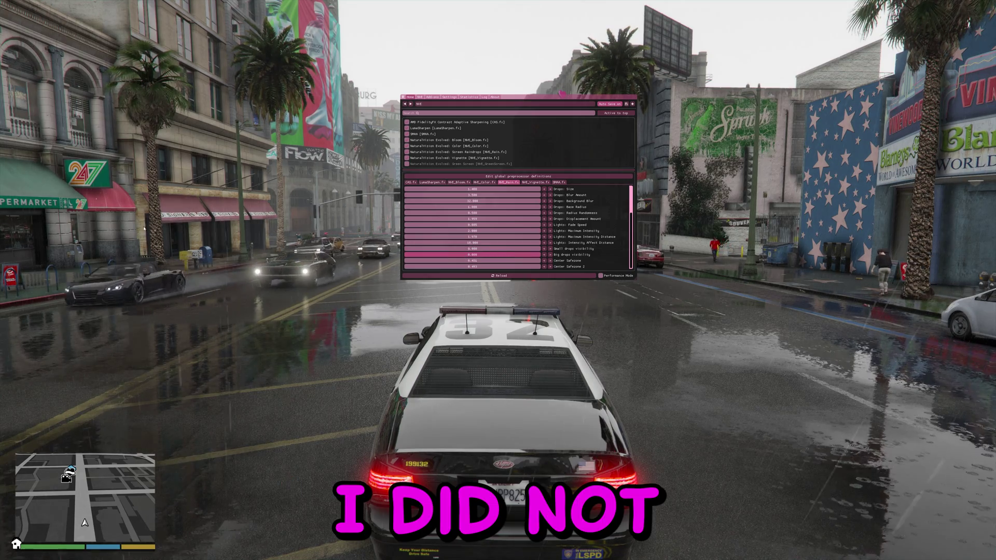
Change the weather to Clouds in the overlay's NVE weather settings
scroll(467, 223, "up", 2)
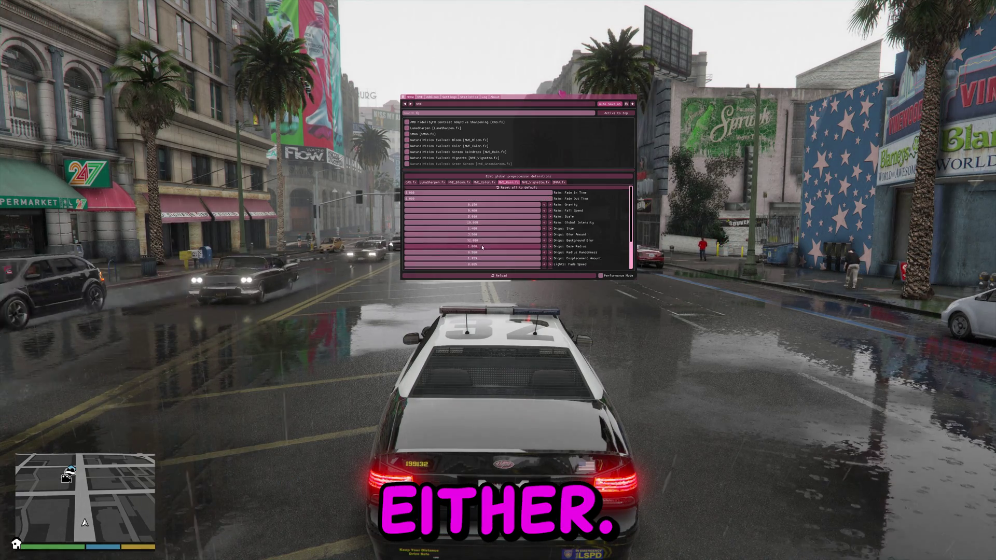
left_click(420, 97)
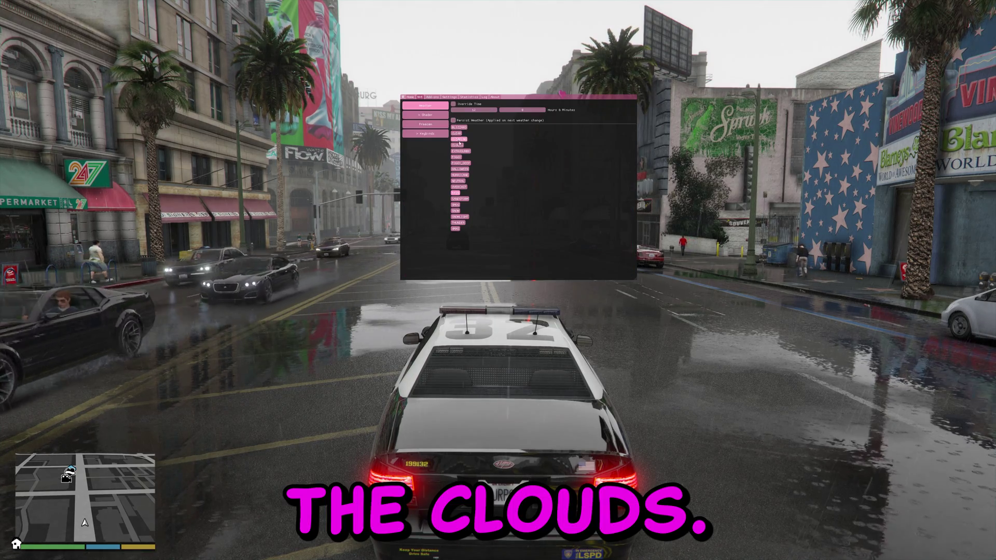
left_click(459, 144)
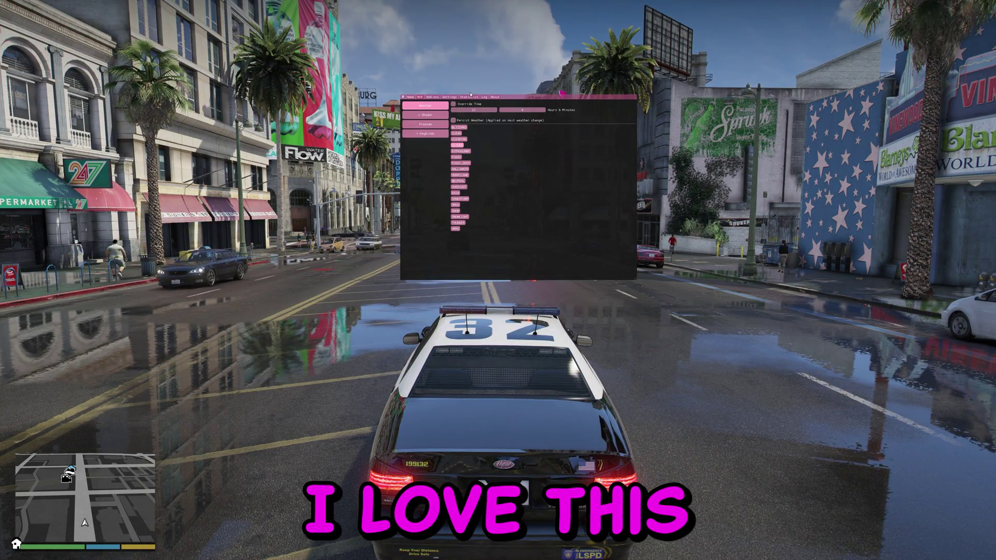
Examine the overlay's add-ons and performance statistics, and move its window clear of the street view
left_click(470, 97)
left_click(433, 97)
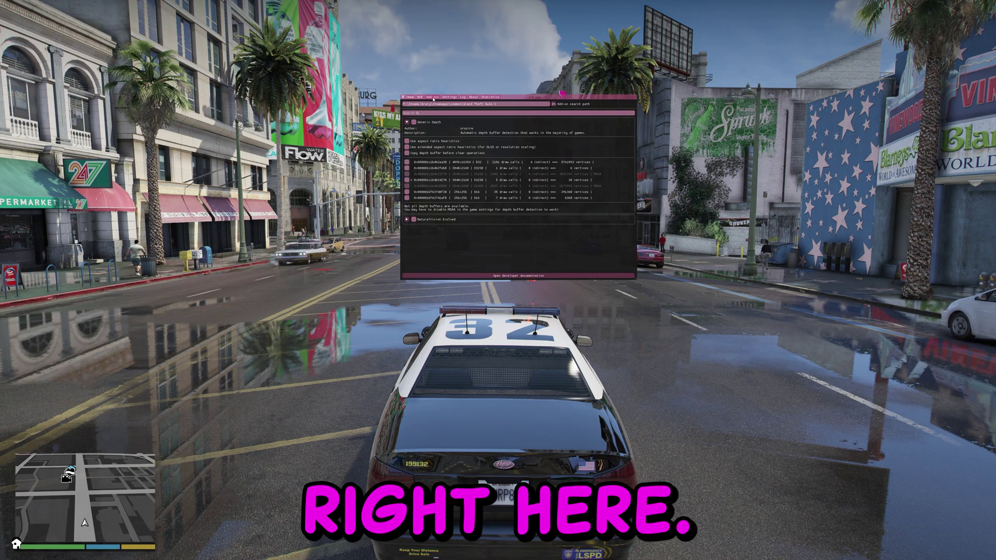
left_click(484, 98)
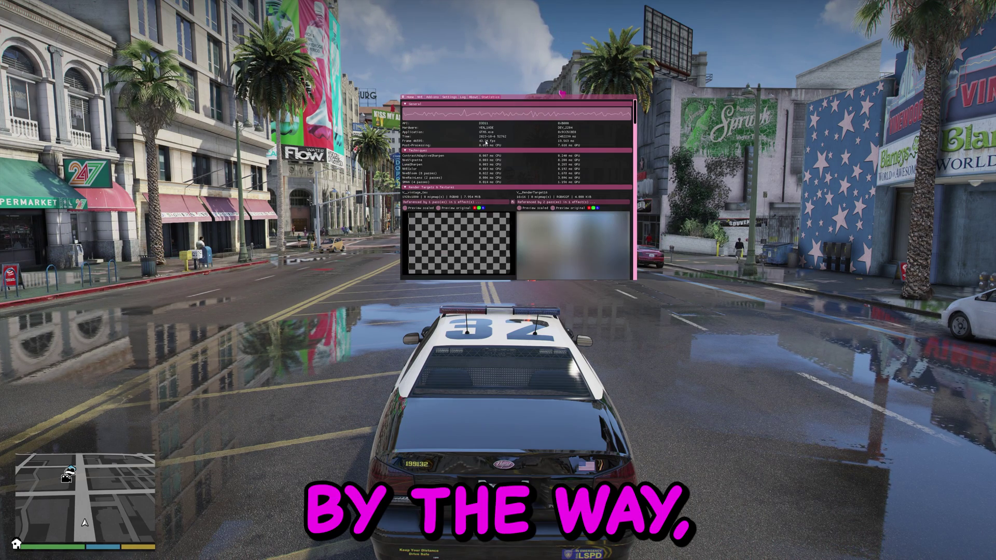
left_click(431, 98)
left_click_drag(589, 97, 834, 316)
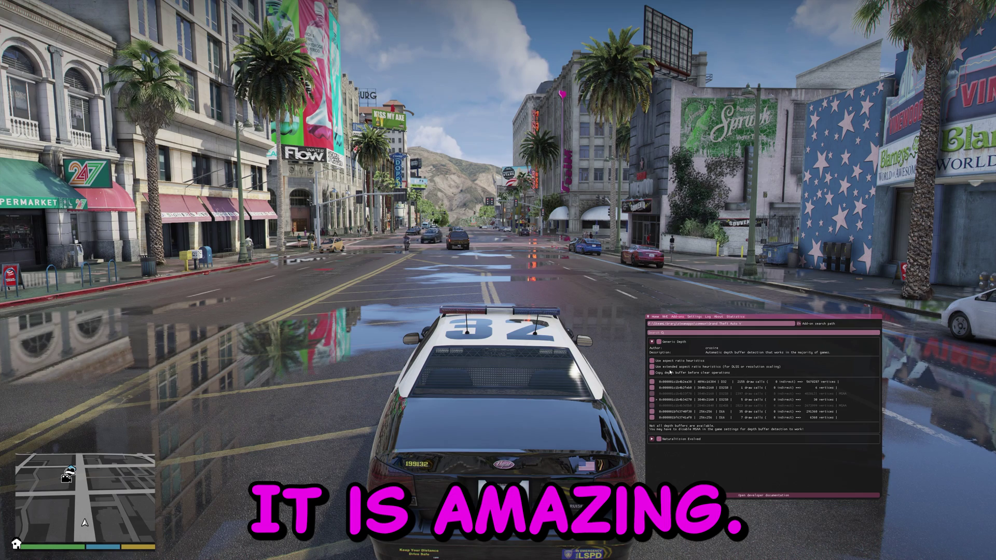
left_click_drag(793, 321, 734, 201)
Examine the NVE shader and vehicle light multiplier settings, move the window aside and close the overlay
left_click(607, 197)
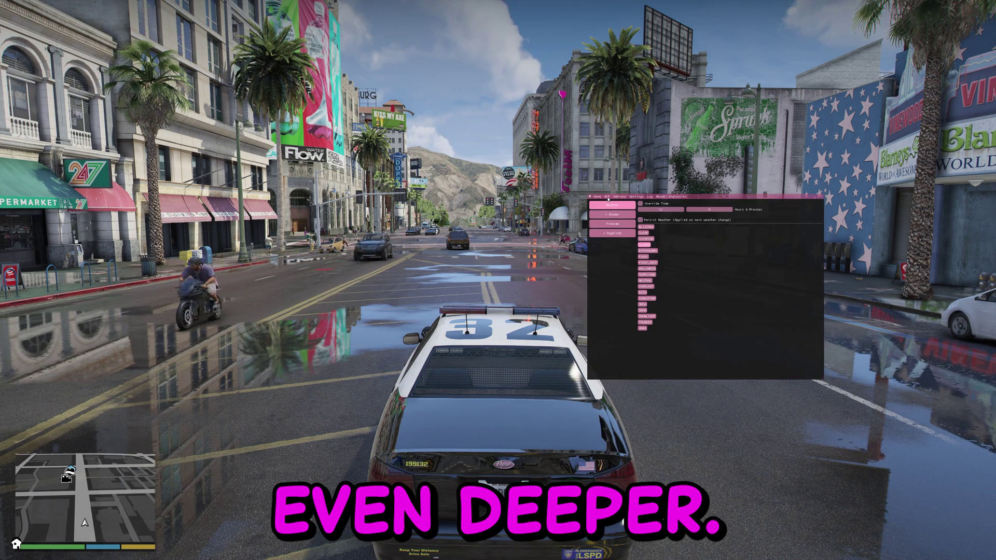
left_click(612, 214)
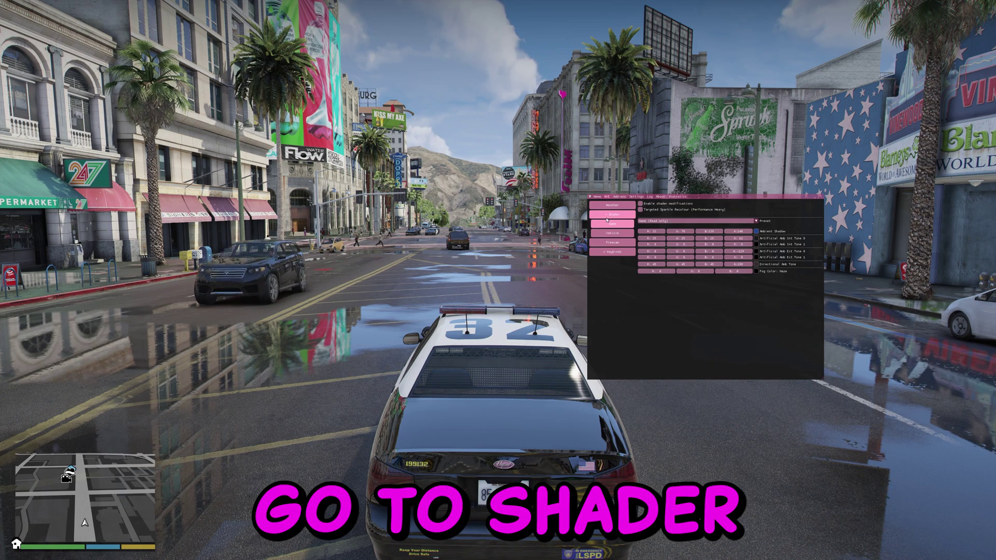
left_click(612, 233)
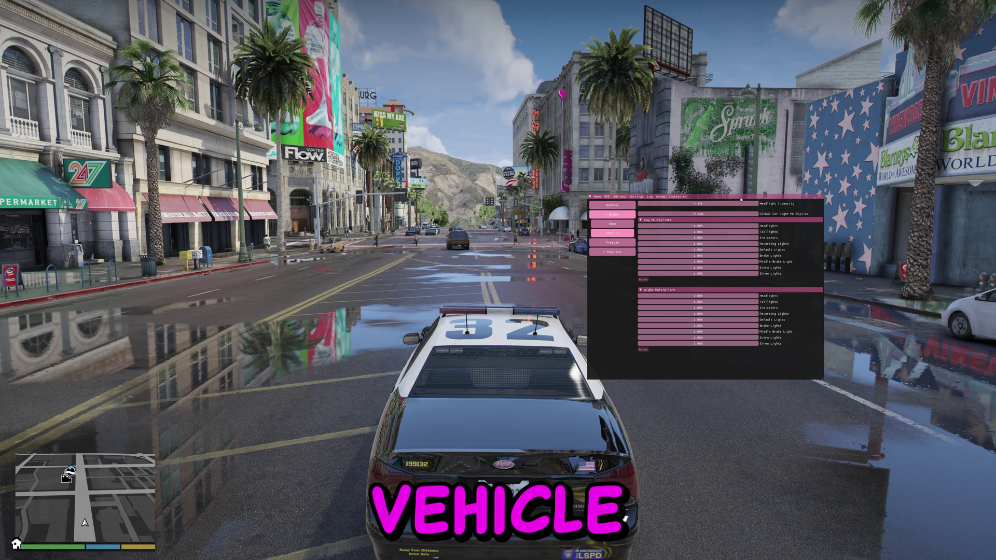
left_click_drag(741, 199, 777, 63)
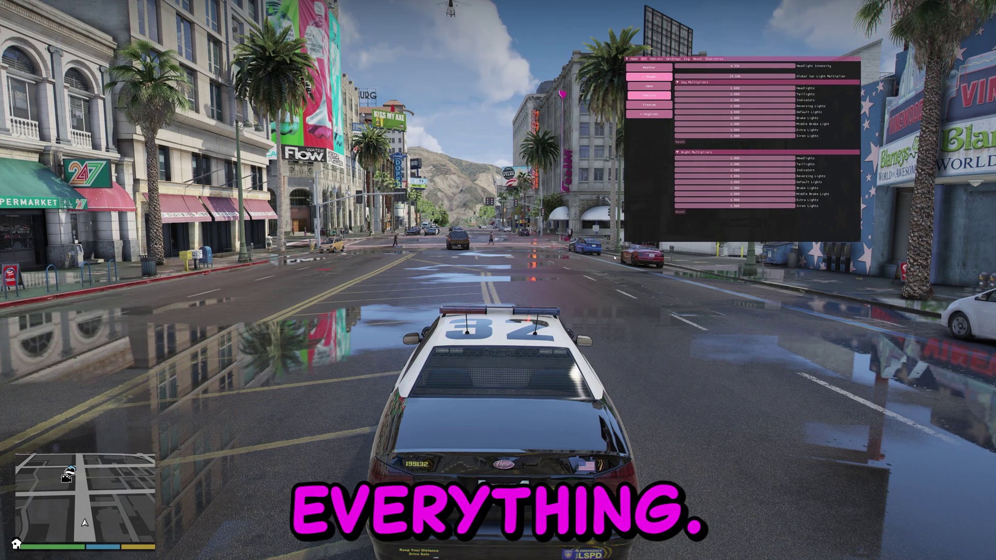
key("Home")
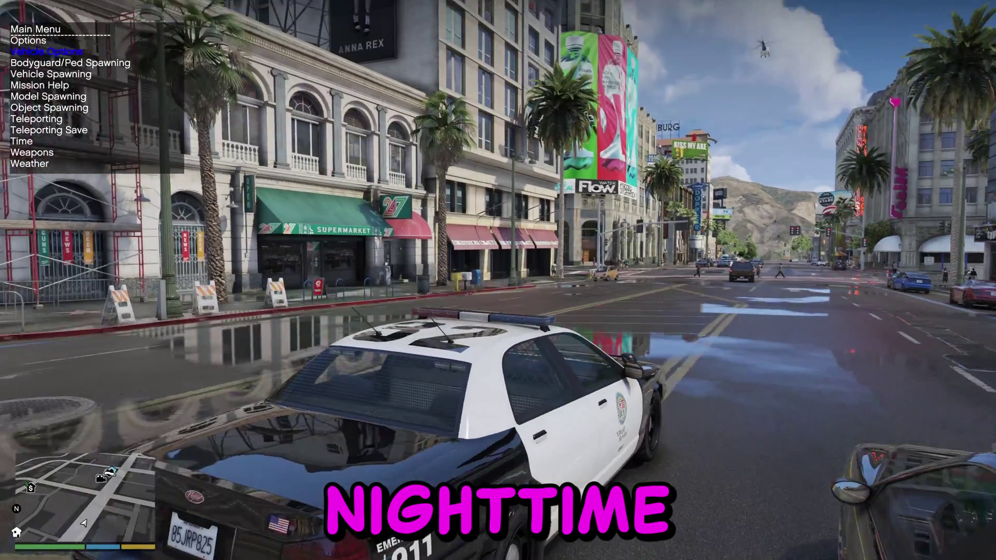
Set the in-game time to Evening (23) with the trainer and close it
key("Down")
key("Down")
key("Down")
key("Down")
key("Down")
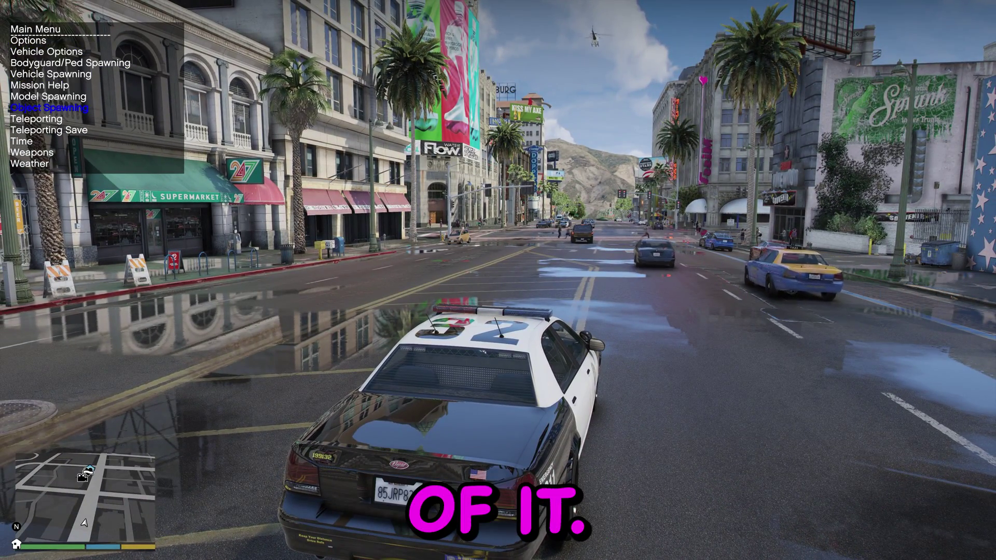
key("Down")
key("Down")
key("Down")
key("Return")
key("Down")
key("Return")
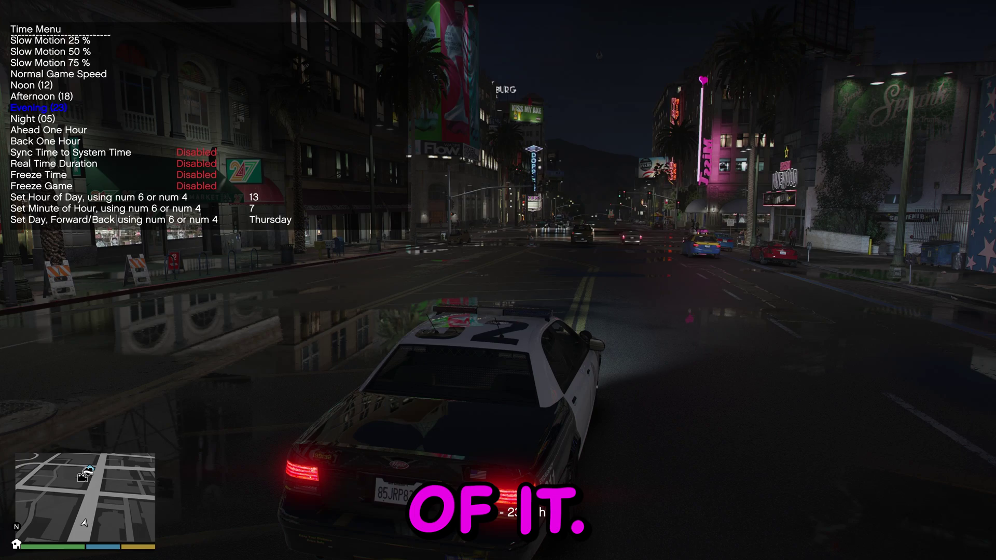
key("F4")
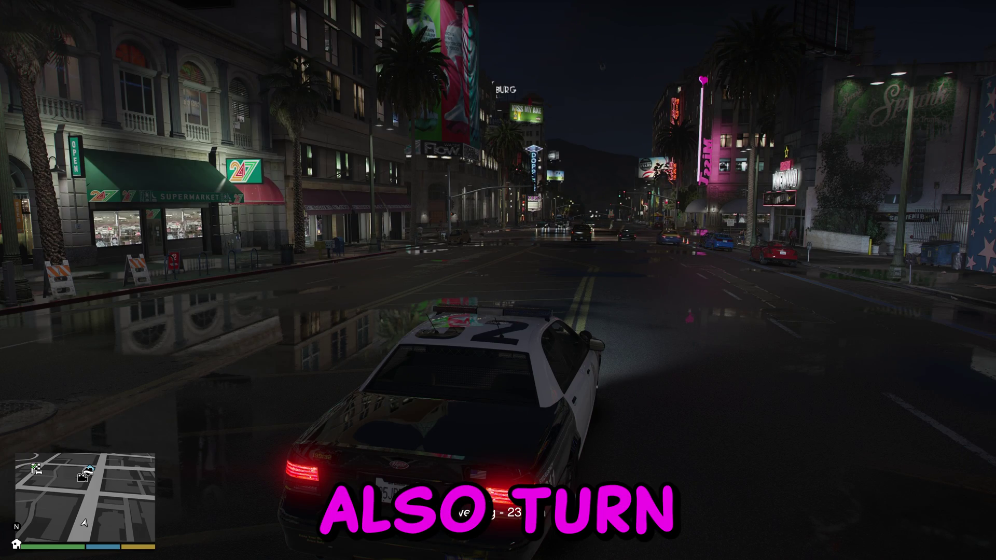
Switch the police car's siren lights on and off to test how they look on the night street
key("e")
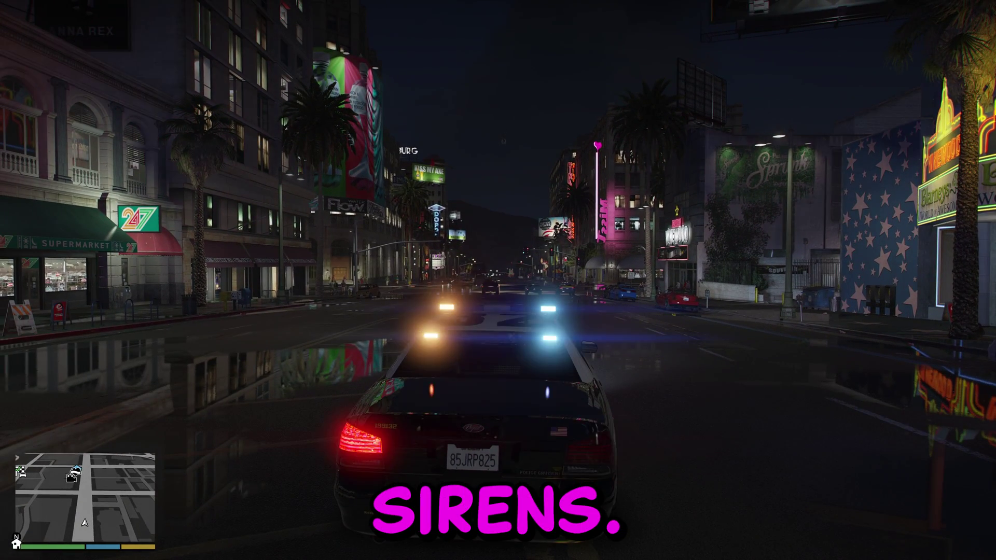
key("v")
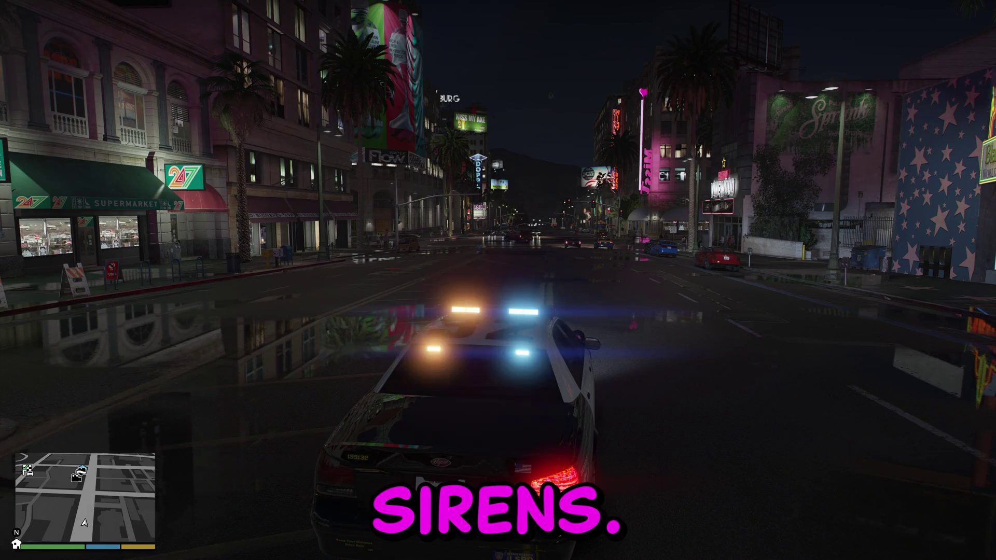
key("e")
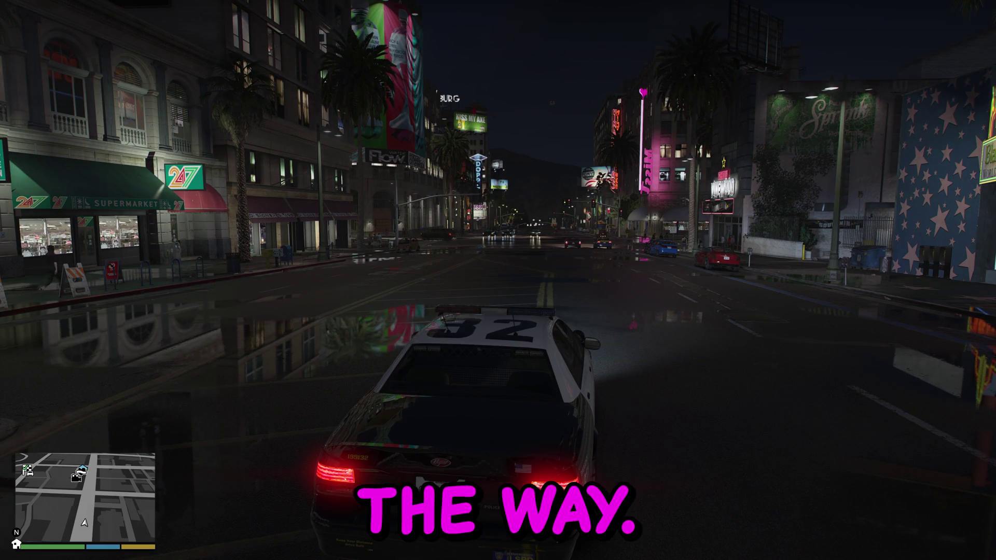
key("e")
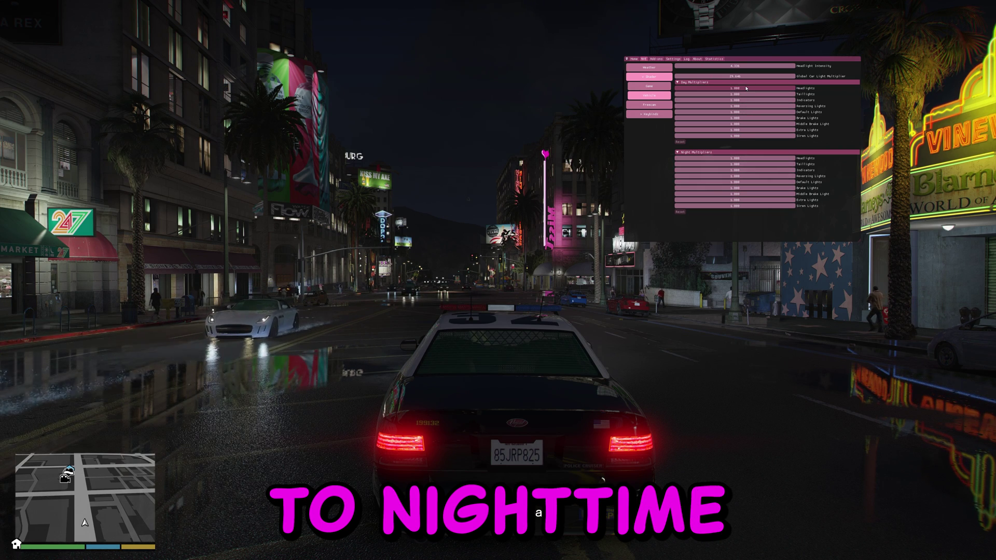
Try different global car light and night taillight multipliers on the police car, and reset the day and night multipliers
left_click_drag(737, 76, 592, 73)
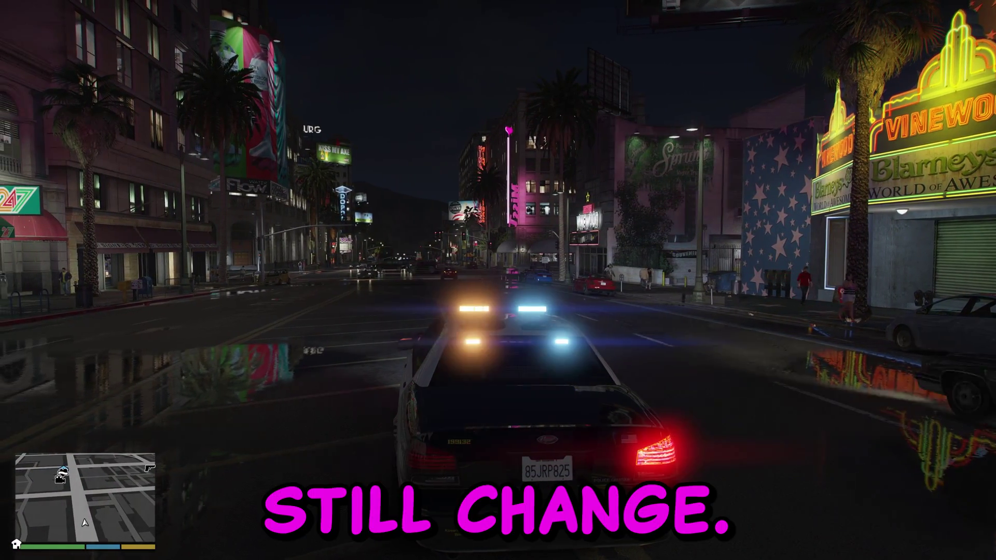
key("F4")
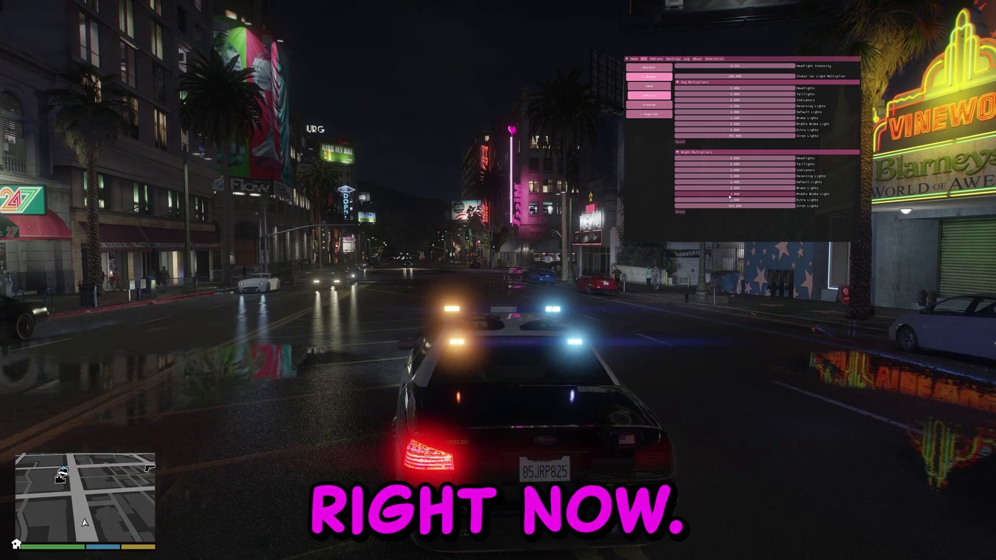
left_click_drag(742, 164, 829, 171)
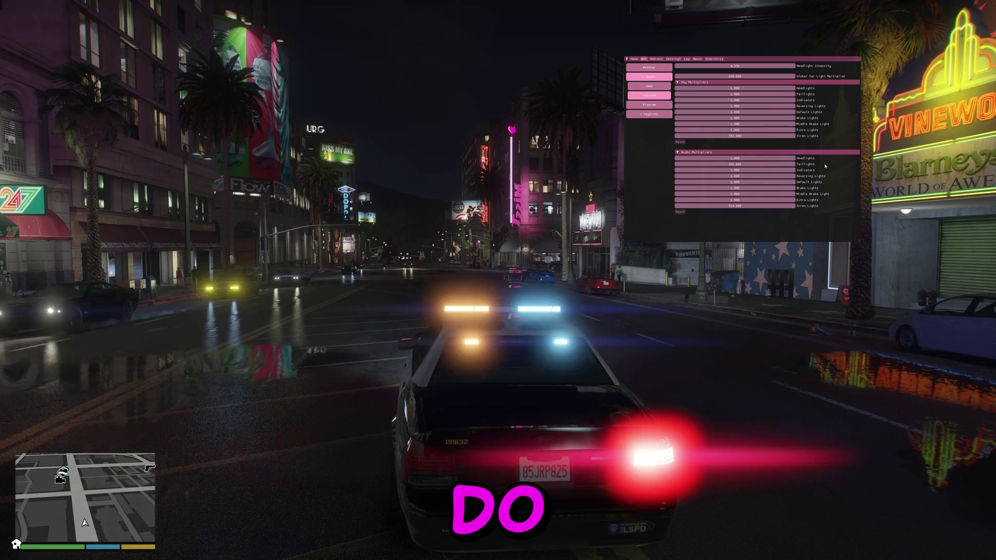
key("Insert")
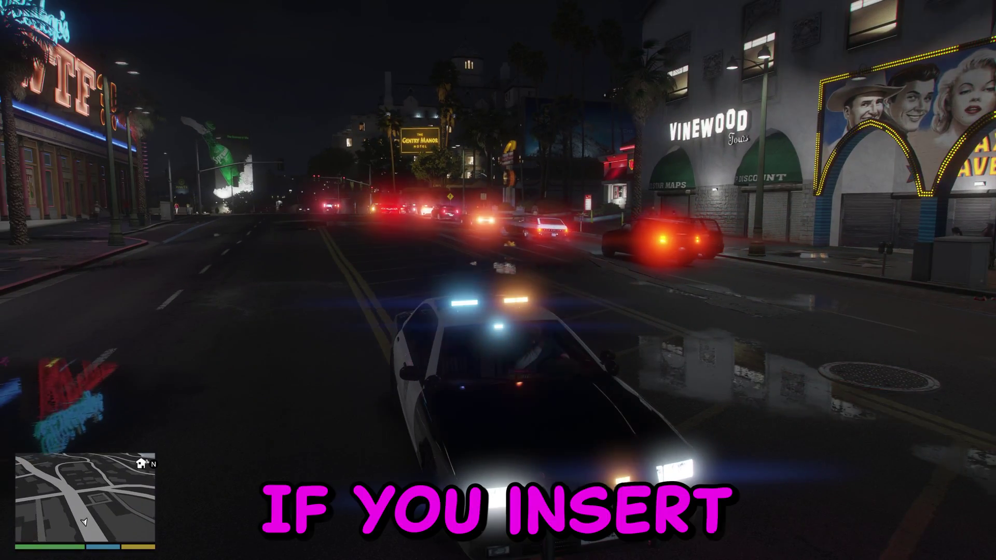
key("Insert")
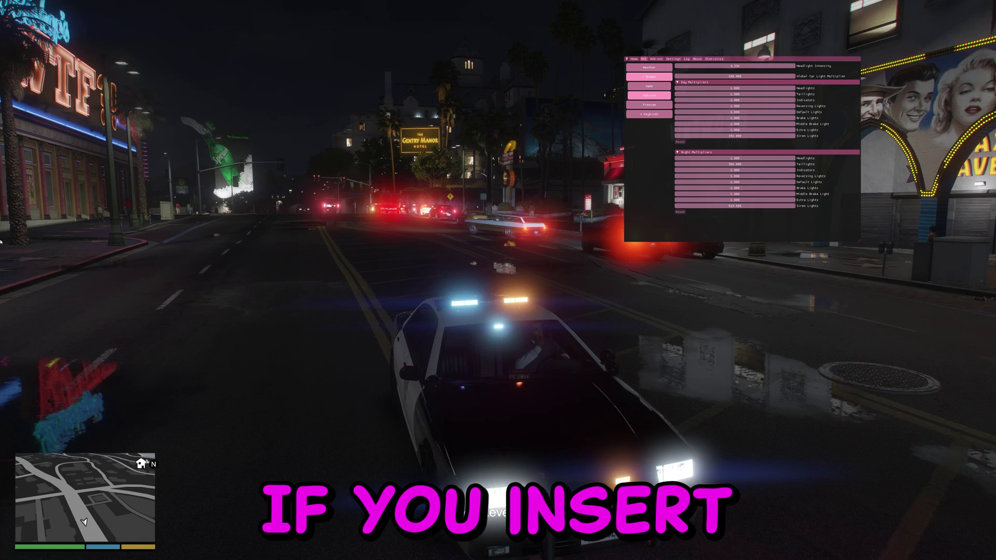
left_click(681, 143, "ctrl+shift")
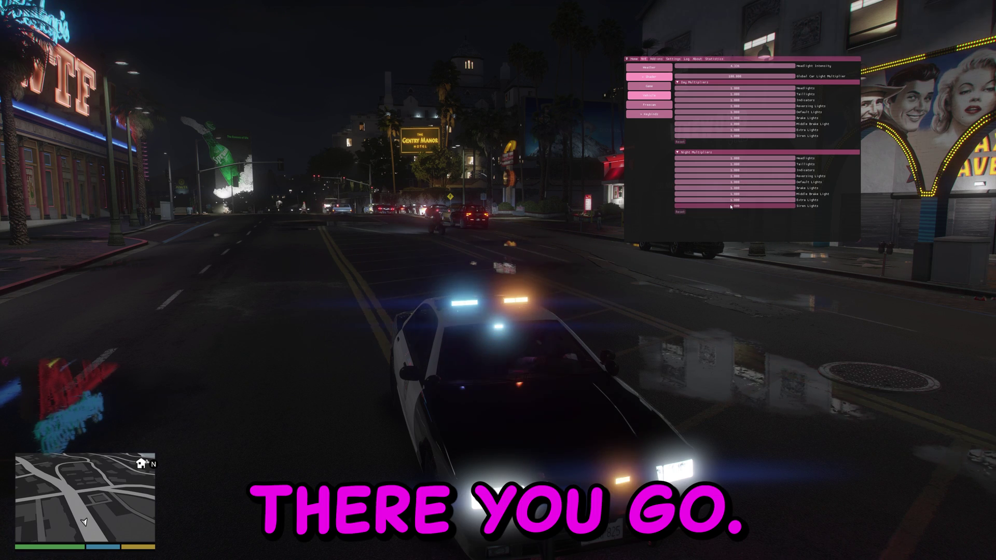
Try a global car light multiplier of 0 with different day and night siren light multipliers, and reset both multiplier groups
left_click_drag(732, 207, 793, 203)
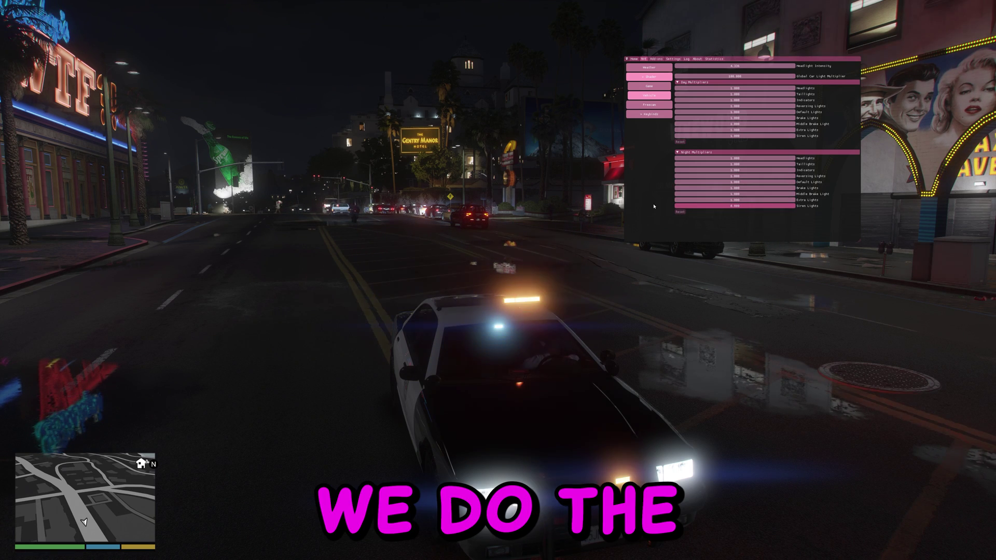
left_click_drag(731, 69, 531, 79)
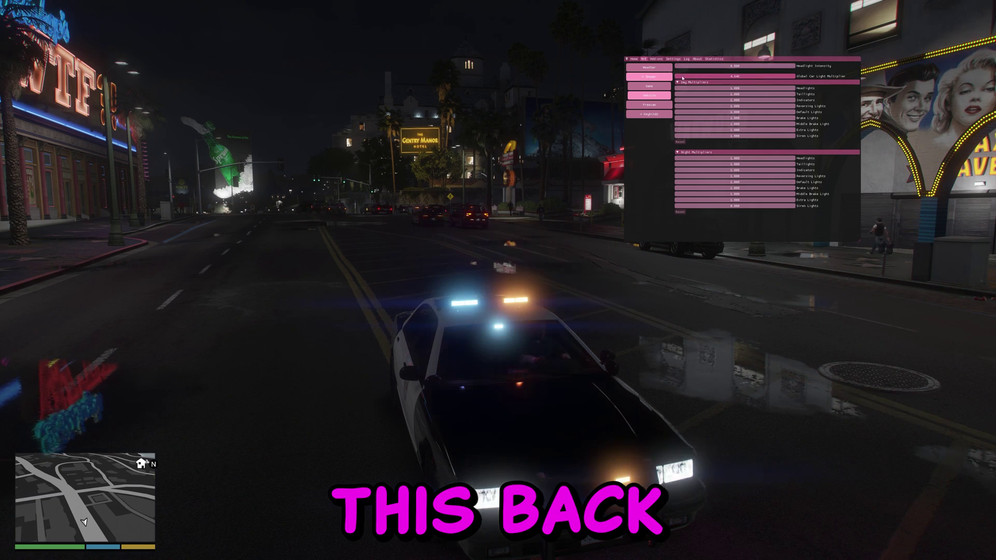
left_click_drag(721, 211, 732, 207)
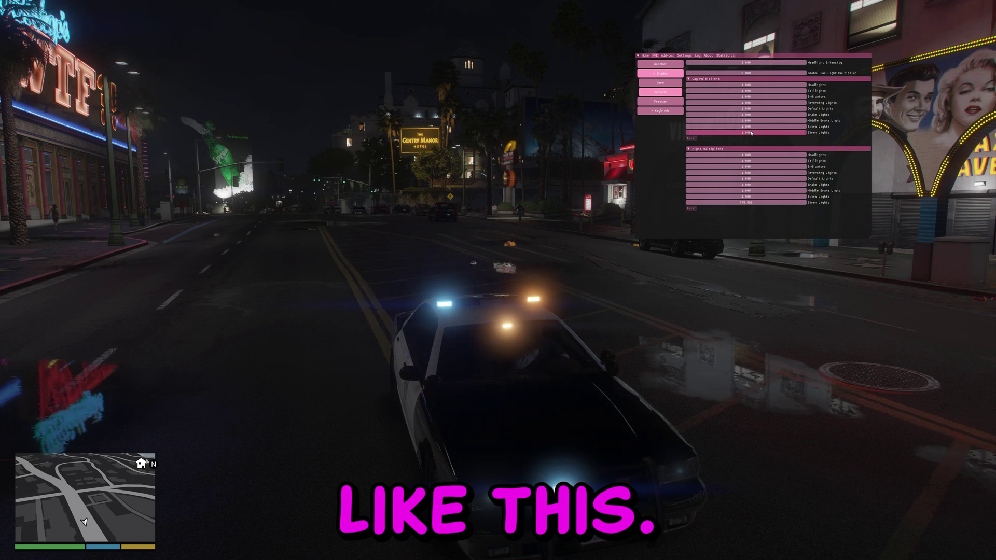
left_click_drag(702, 210, 700, 210)
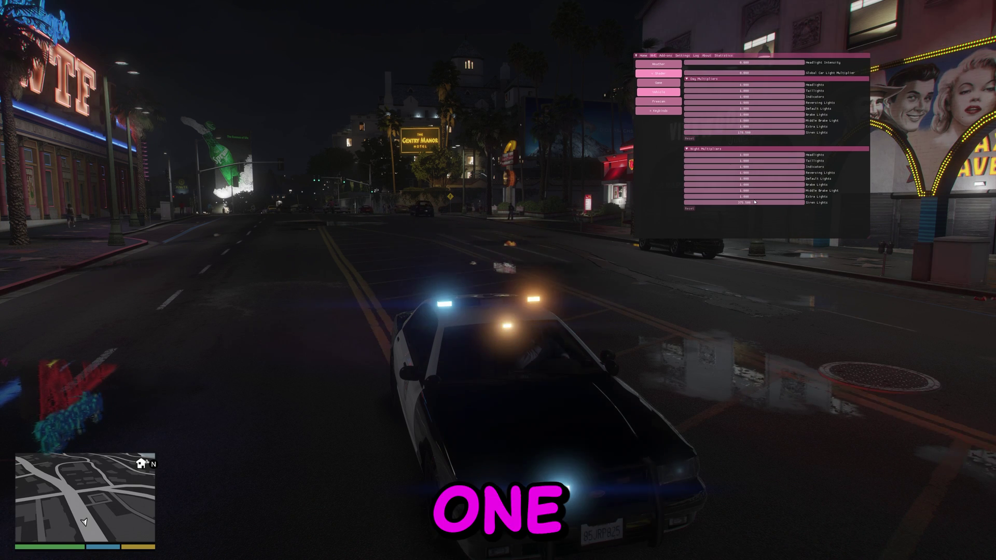
left_click(690, 139)
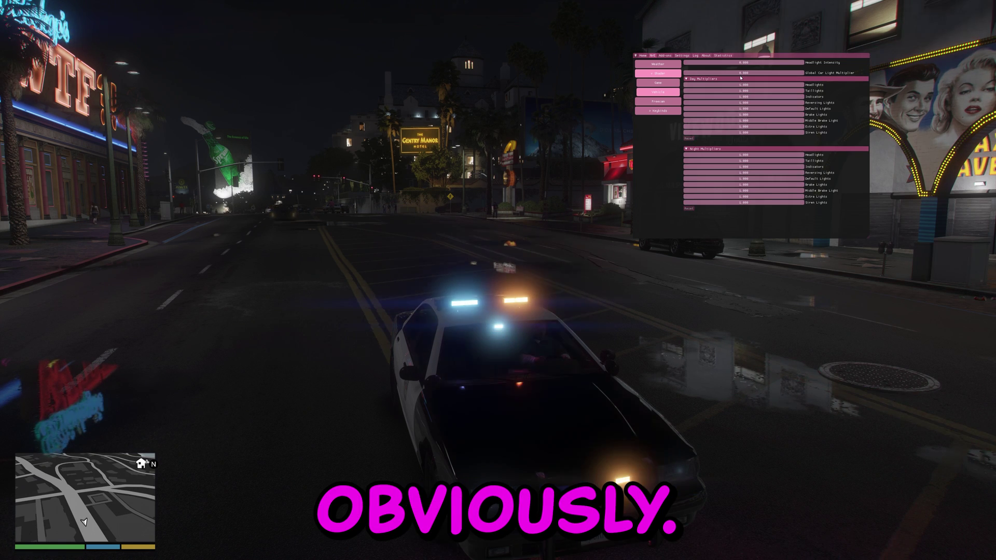
Raise the Global Car Light Multiplier to about 57, adjust the Headlight Intensity and close the overlay
left_click_drag(742, 75, 789, 77)
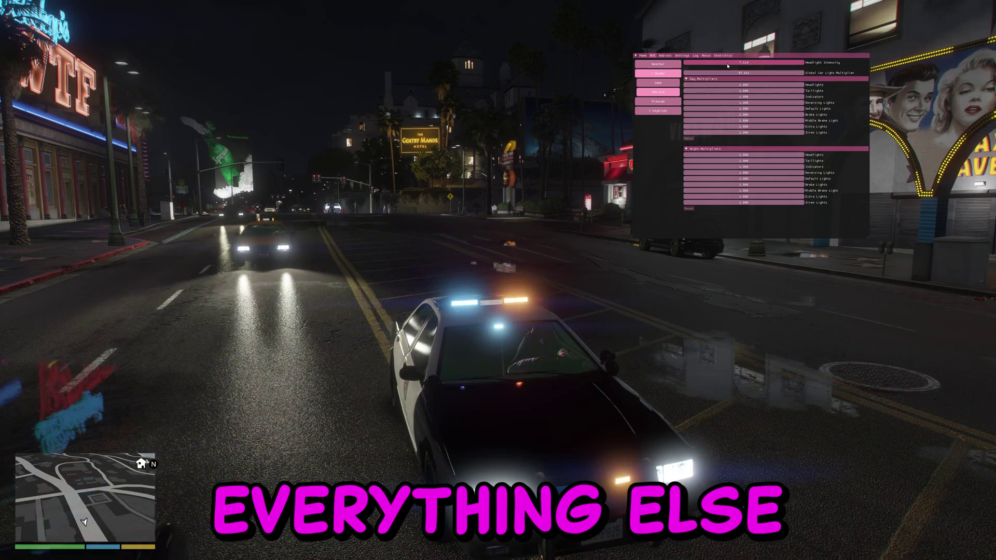
left_click_drag(744, 63, 763, 63)
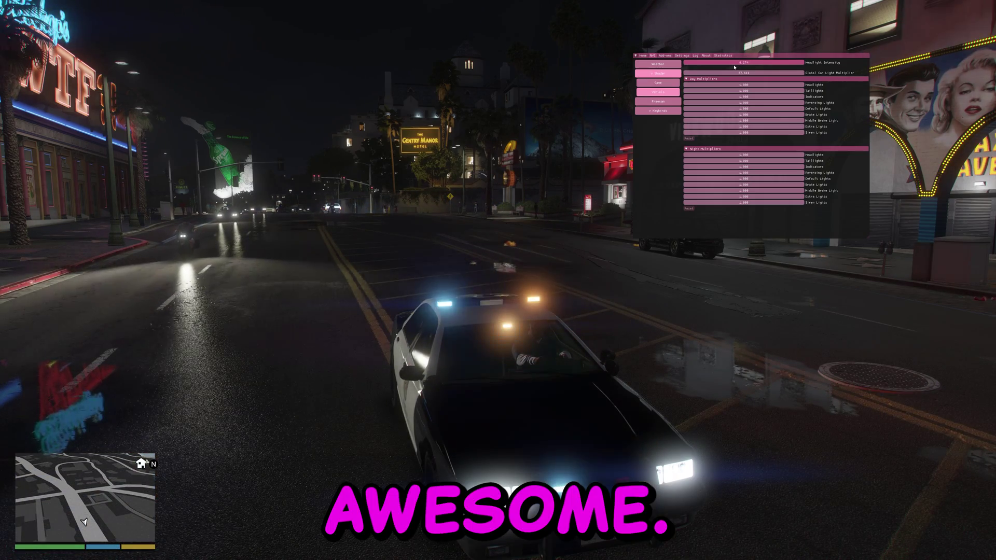
key("F8")
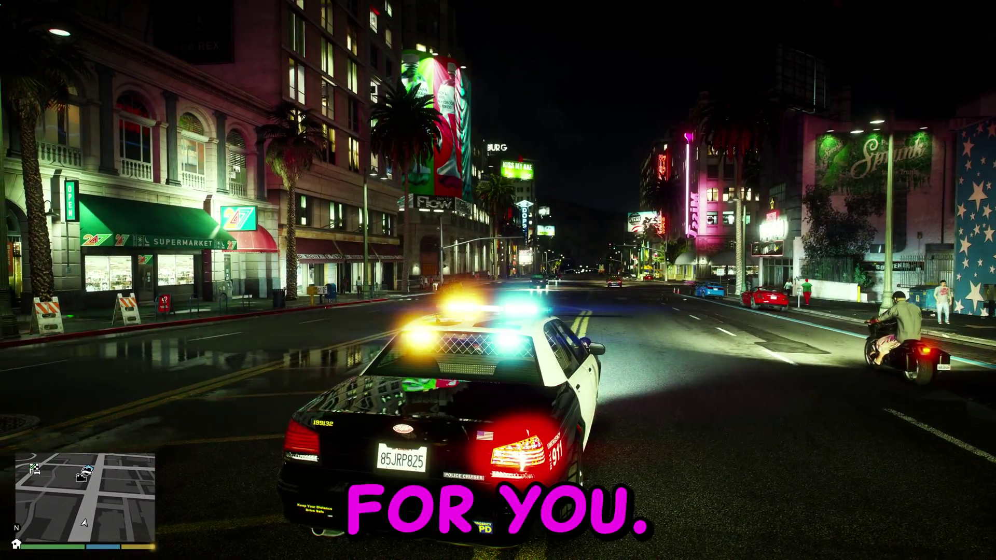
Spawn the added Dinka supragr21 and Pegassi wmlykan cars with the trainer and close its menu
key("Escape")
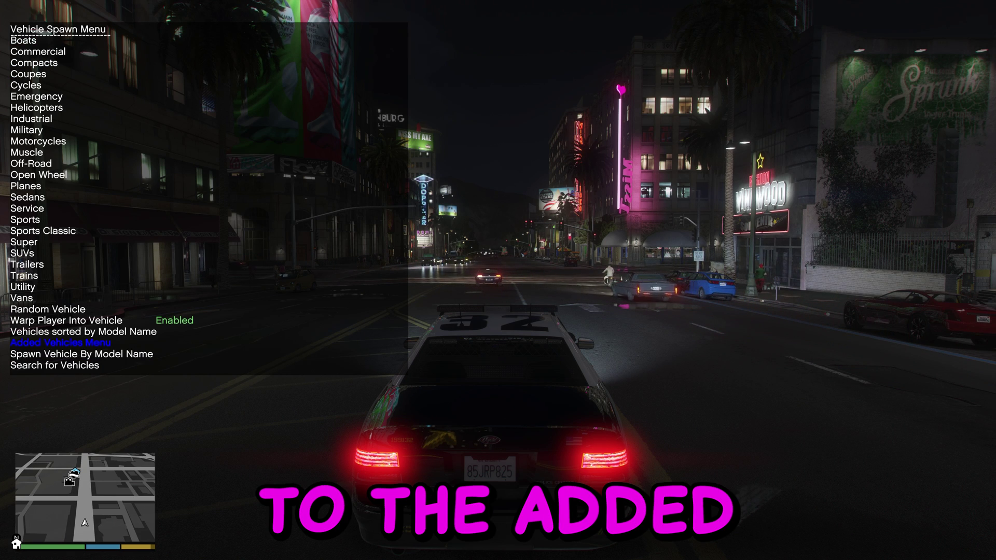
key("Return")
key("Return")
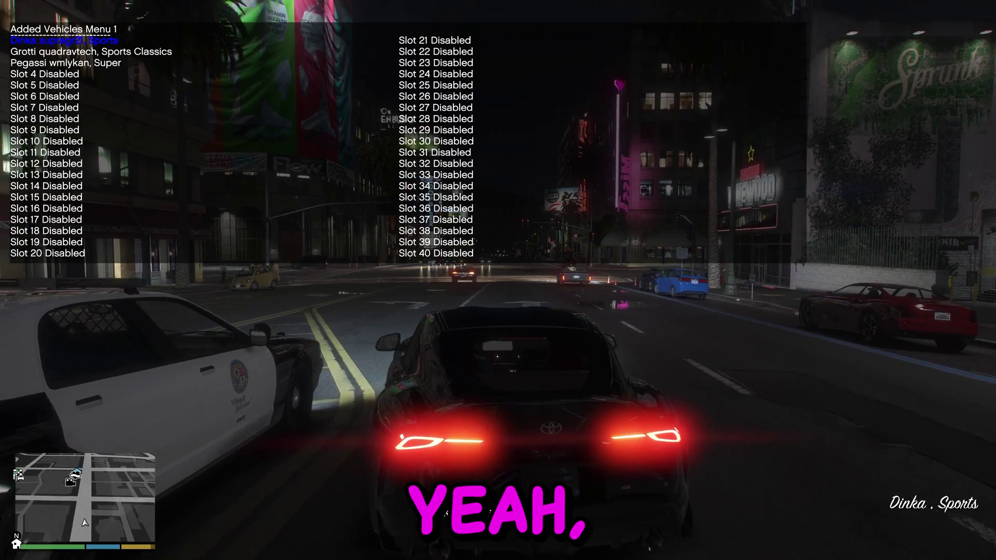
key("Down")
key("Return")
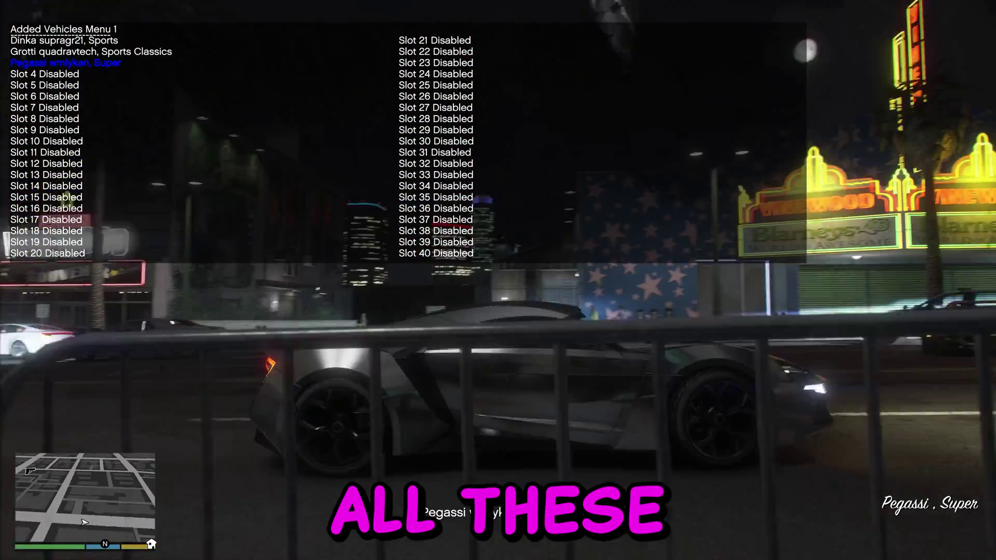
key("BackSpace")
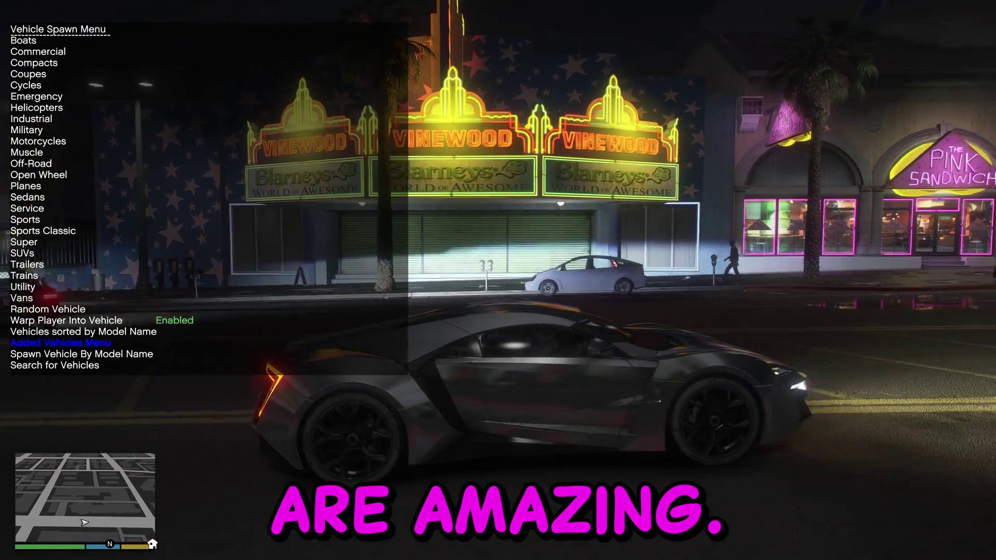
key("BackSpace")
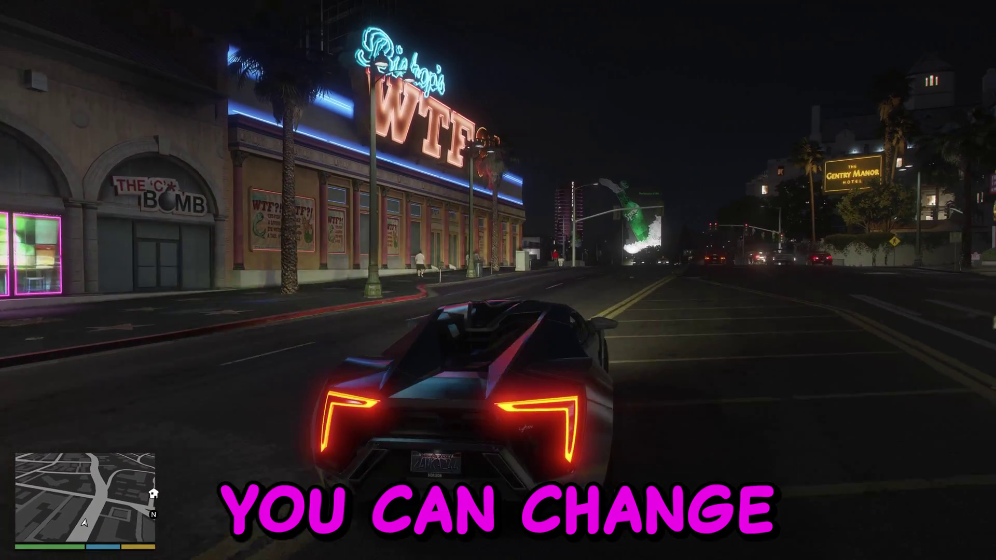
Examine the overlay's NVE camera, shader and vehicle light settings
key("F8")
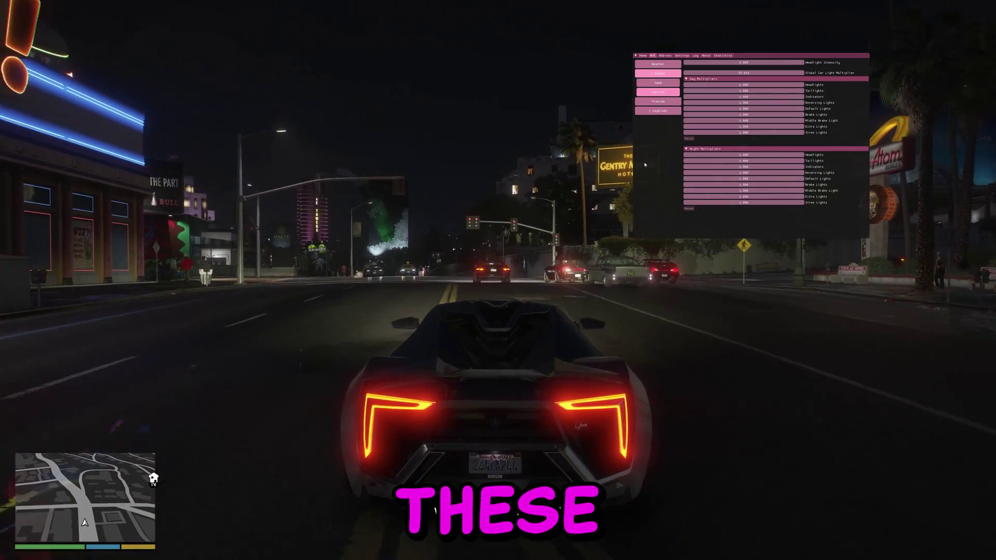
left_click(652, 92)
left_click(652, 92)
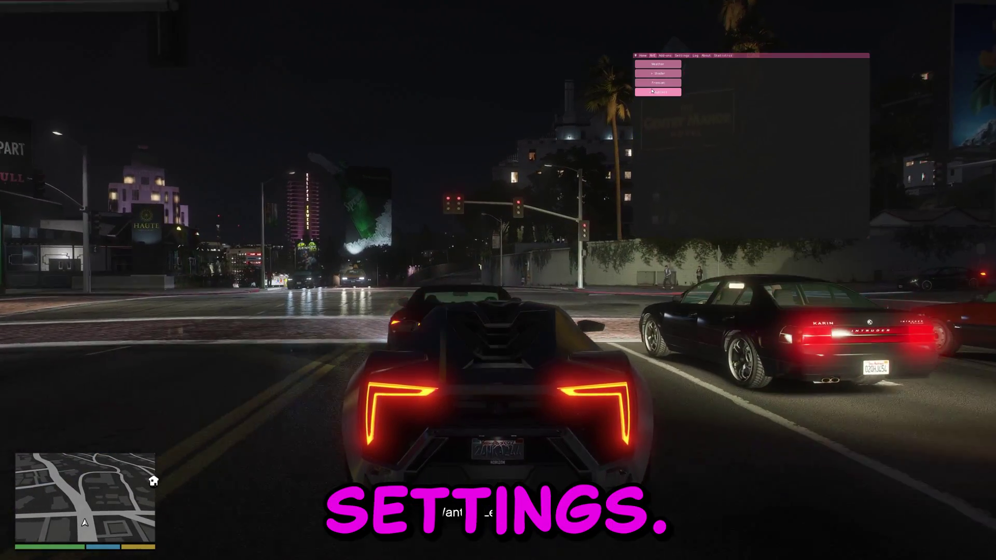
left_click(659, 82)
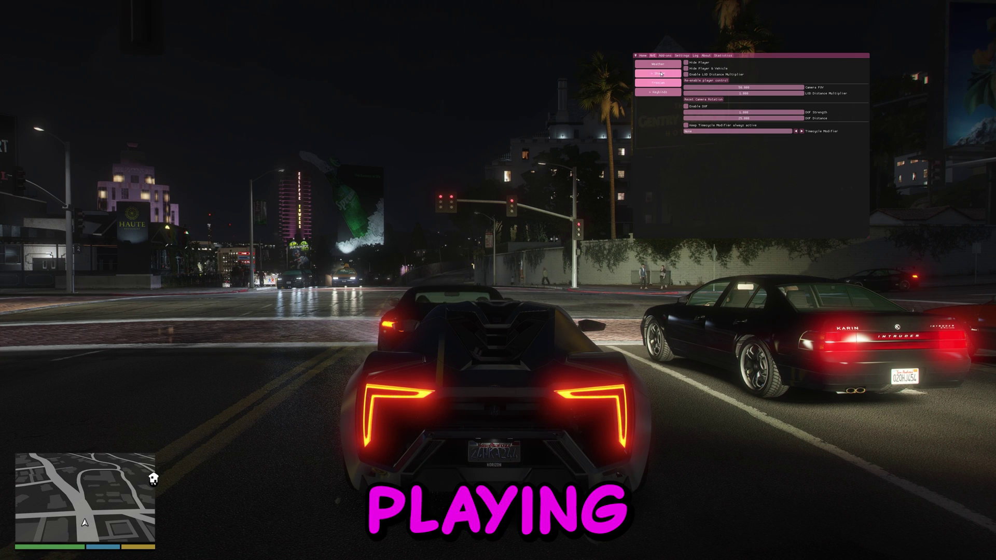
left_click(660, 73)
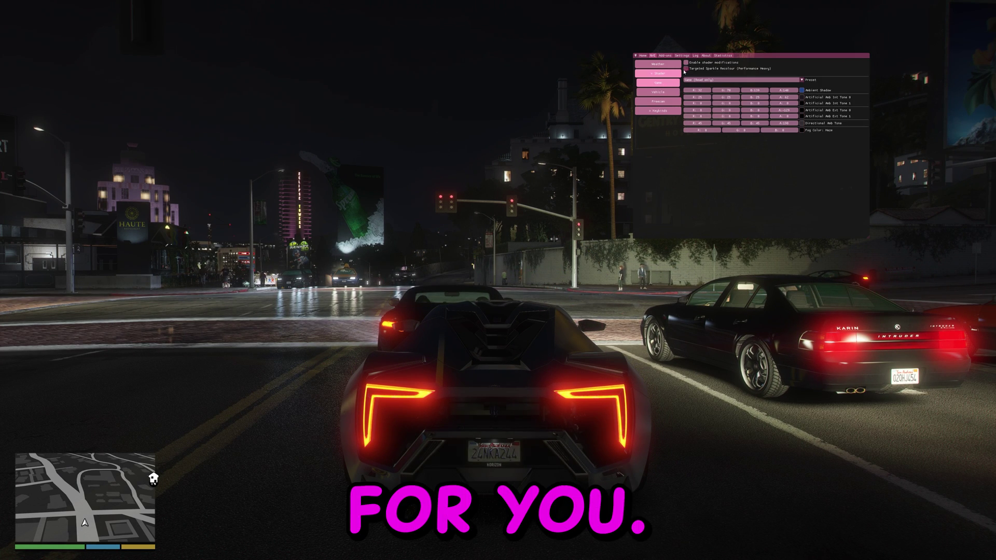
left_click(658, 91)
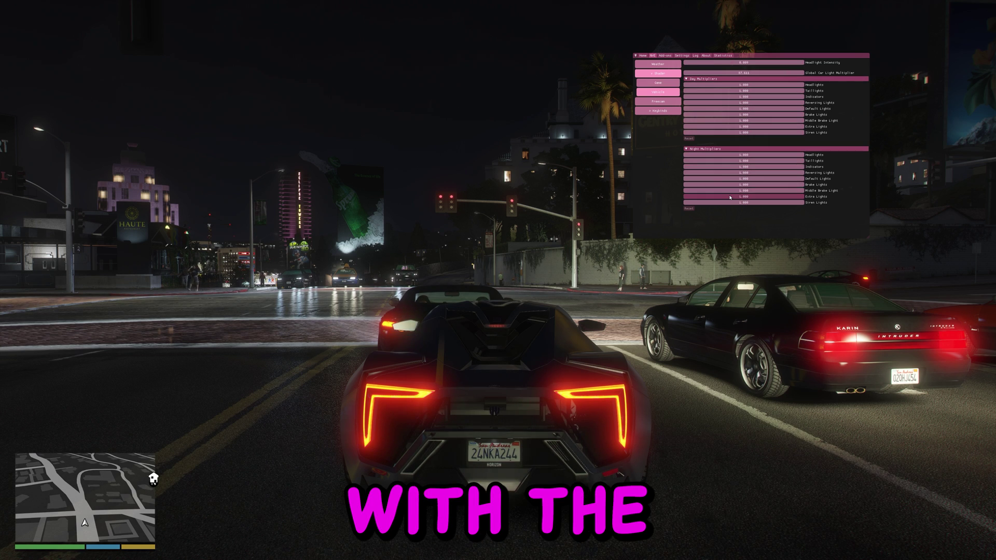
Change the weather to the snowy Xmas option in the overlay's NVE weather settings
left_click(666, 66)
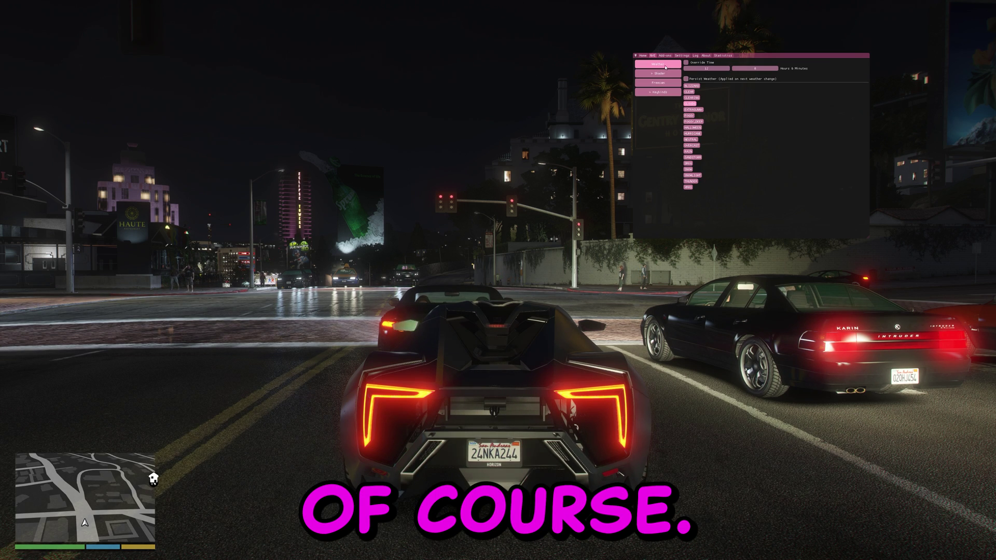
left_click(689, 104)
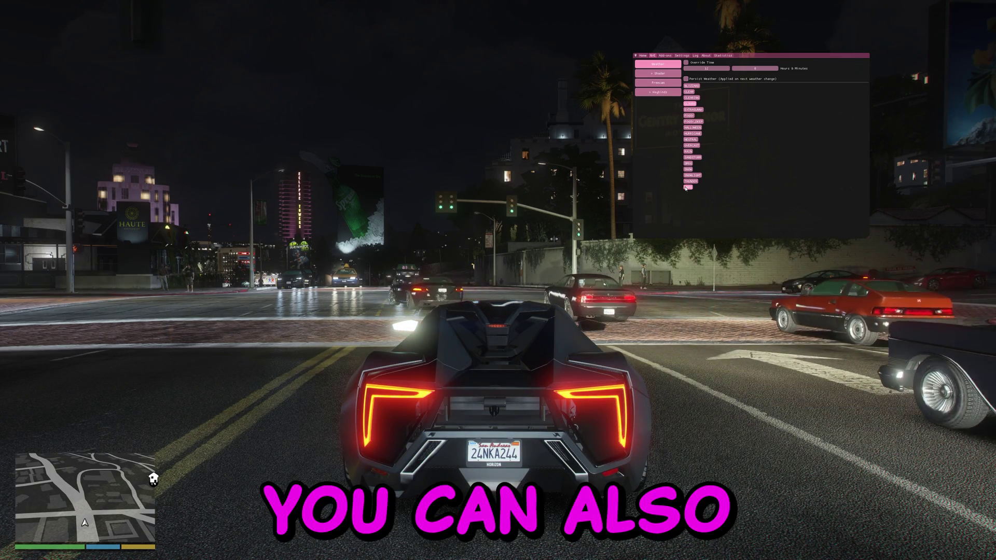
left_click(688, 188)
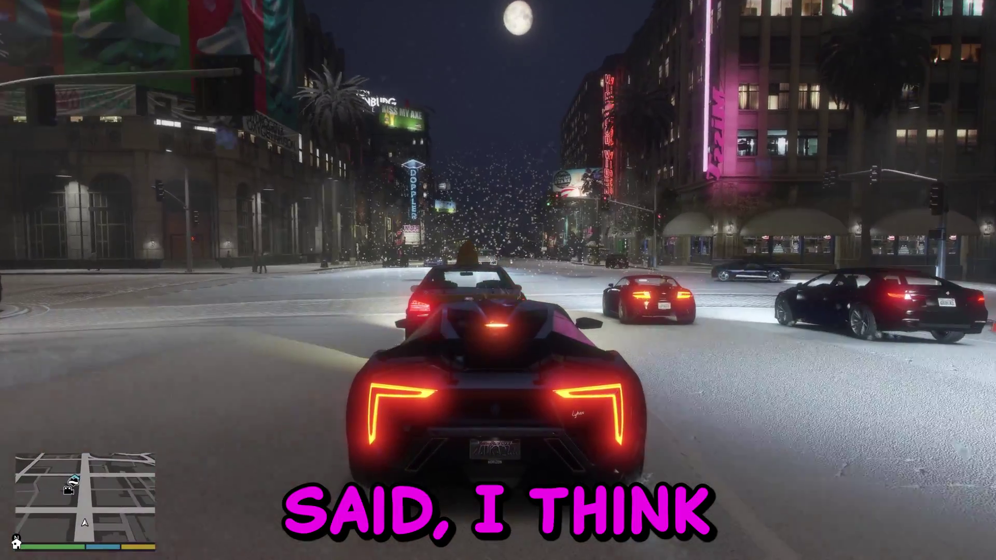
Open the overlay's shader list and bring up the preset filters of the NVE_Color.fx shader
key("Insert")
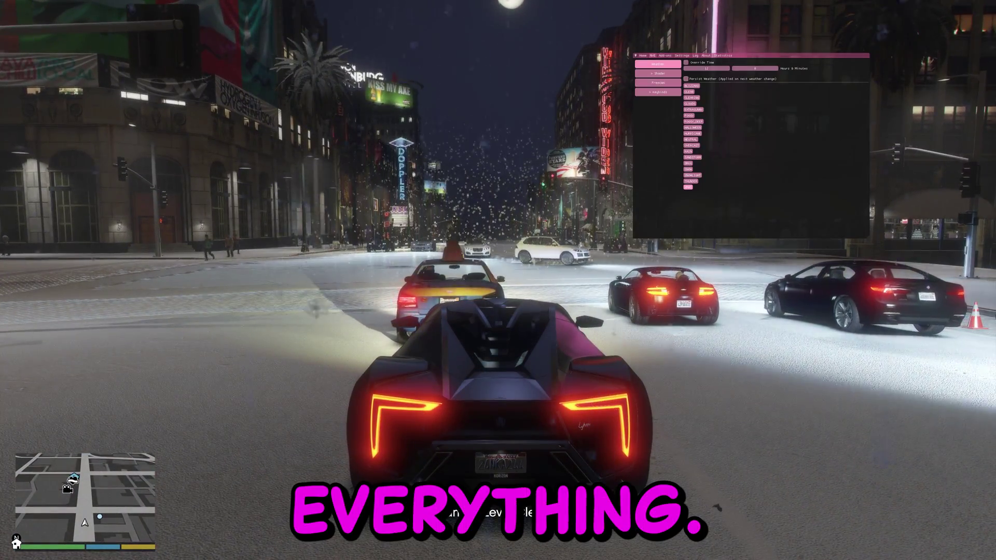
left_click(642, 56)
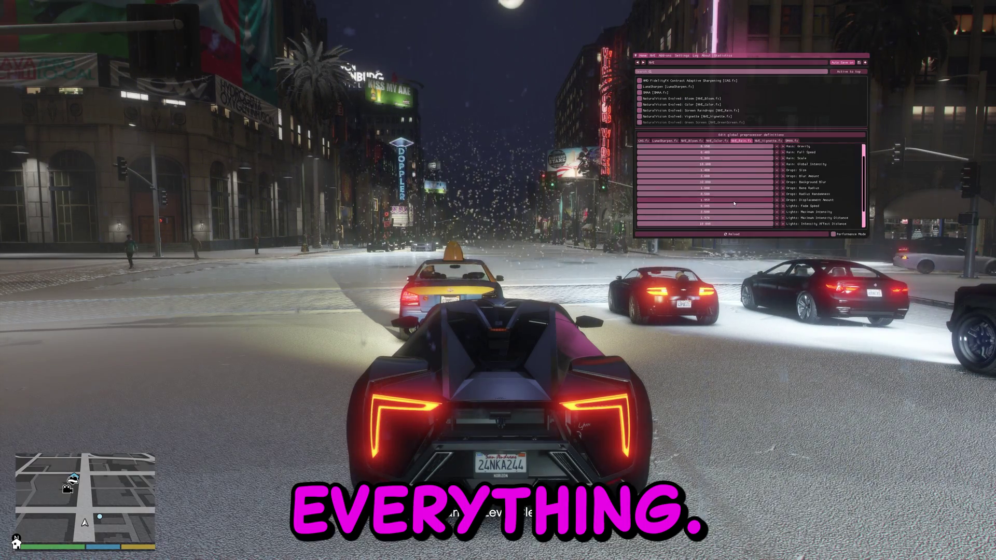
left_click(716, 141)
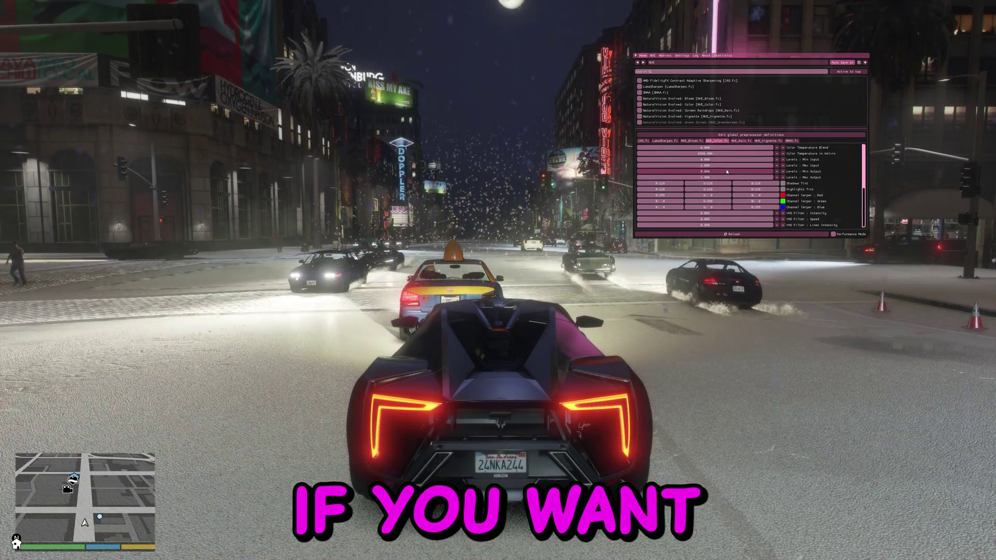
scroll(731, 171, "up", 5)
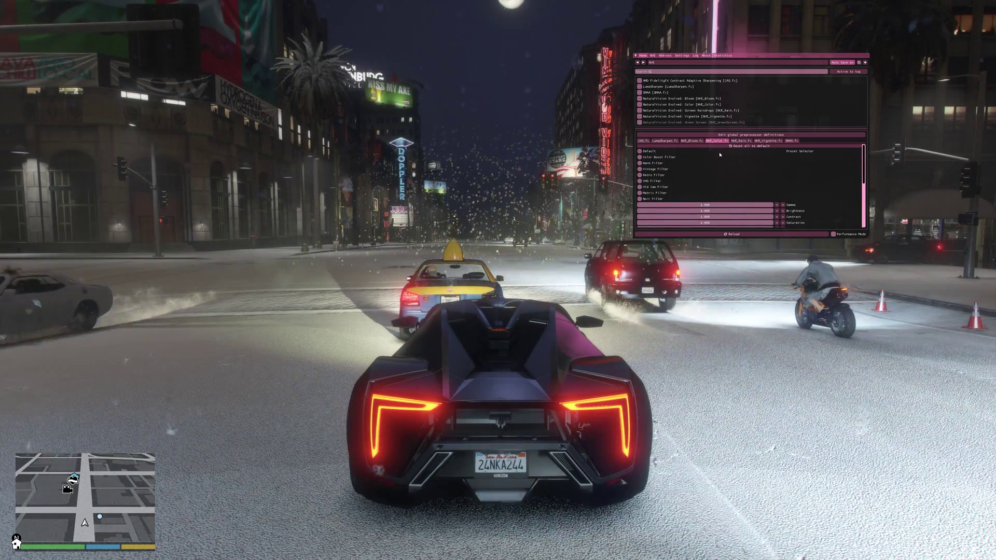
Try the Vintage, Retro, Old Cam, Matrix and Noir filters of the NVE_Color.fx shader one after another
left_click(644, 172)
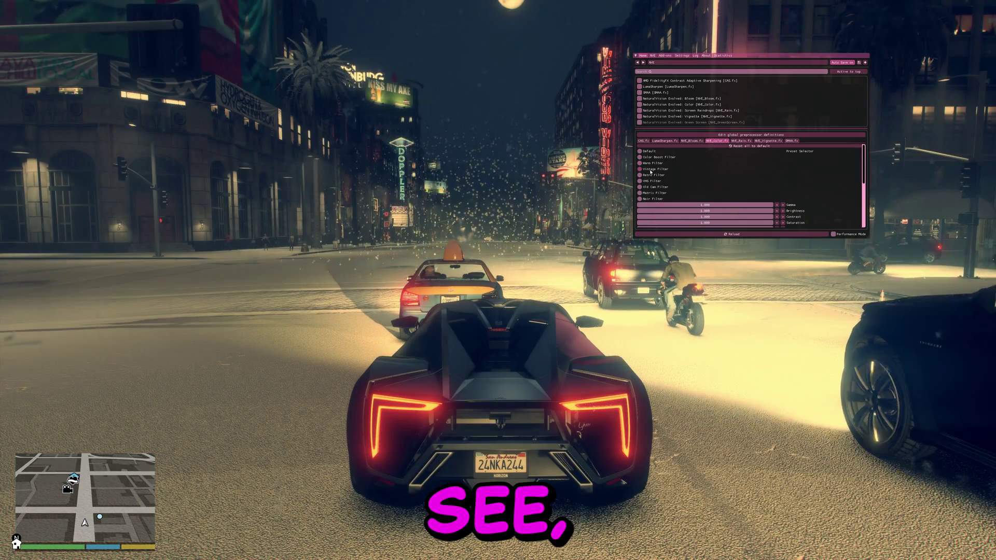
left_click(652, 179)
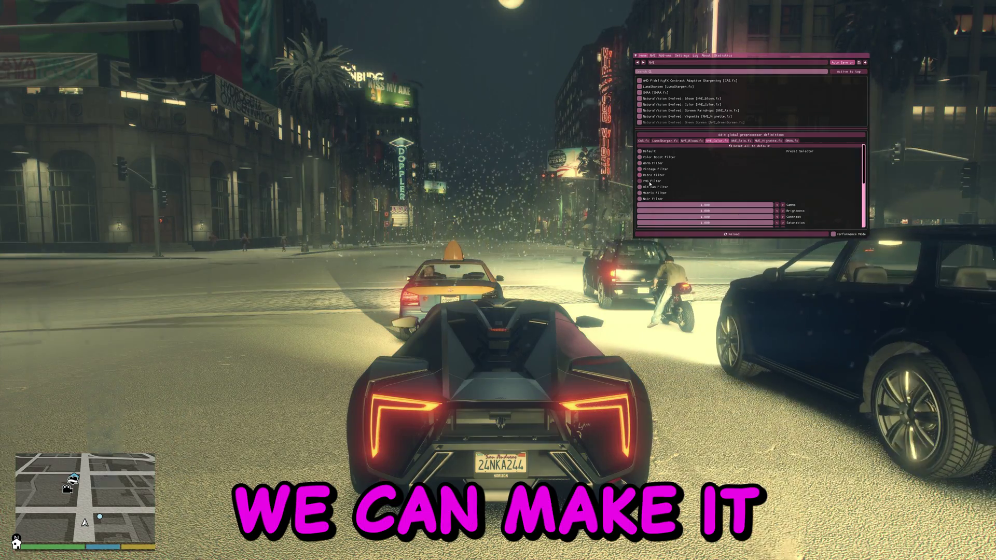
left_click(650, 186)
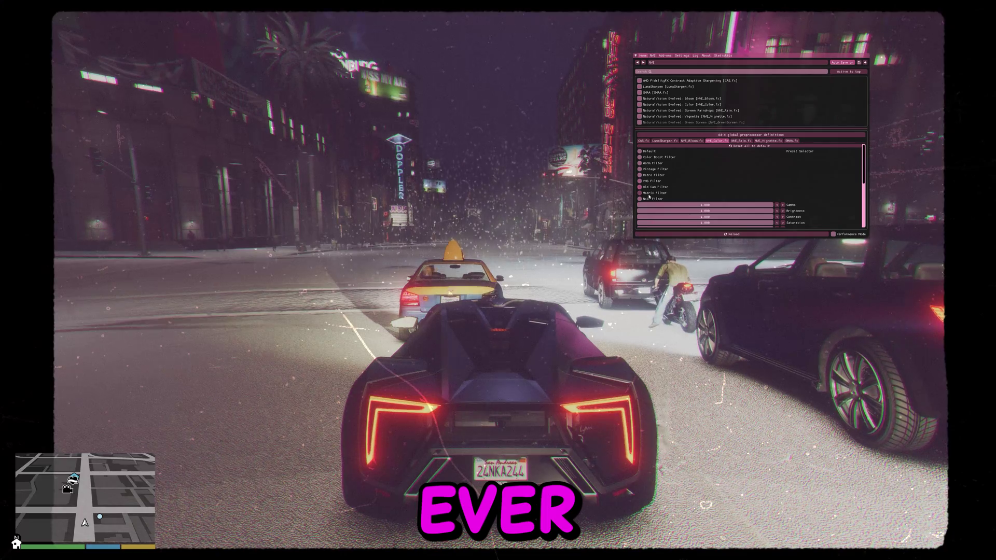
left_click(650, 193)
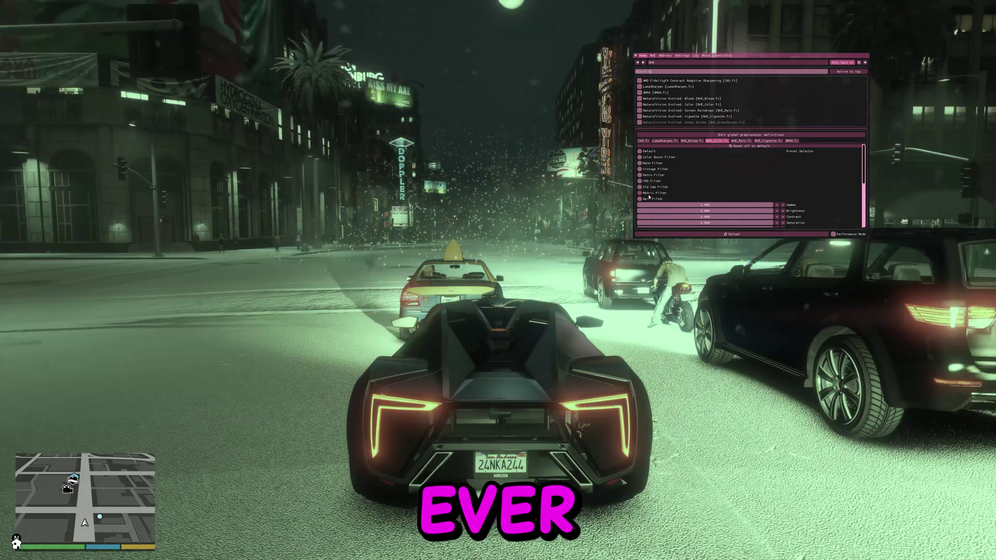
left_click(648, 199)
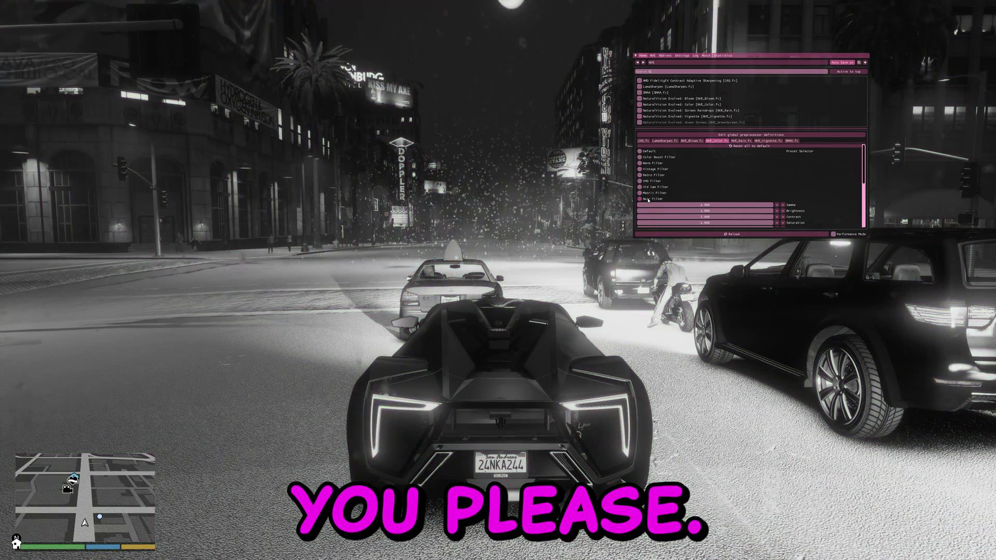
Return the color preset to Default, switch to the Color Boost Filter and close the overlay
left_click(649, 151)
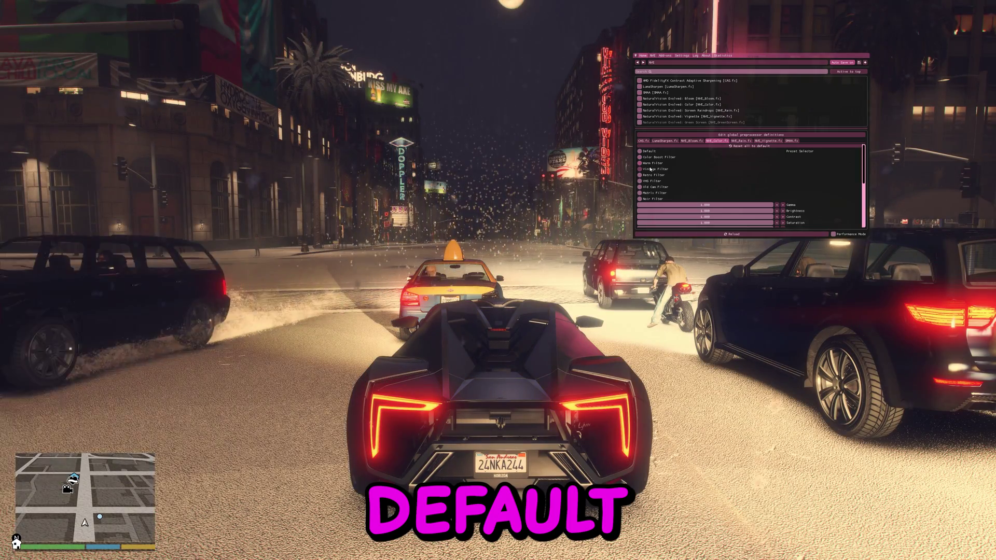
left_click(651, 170)
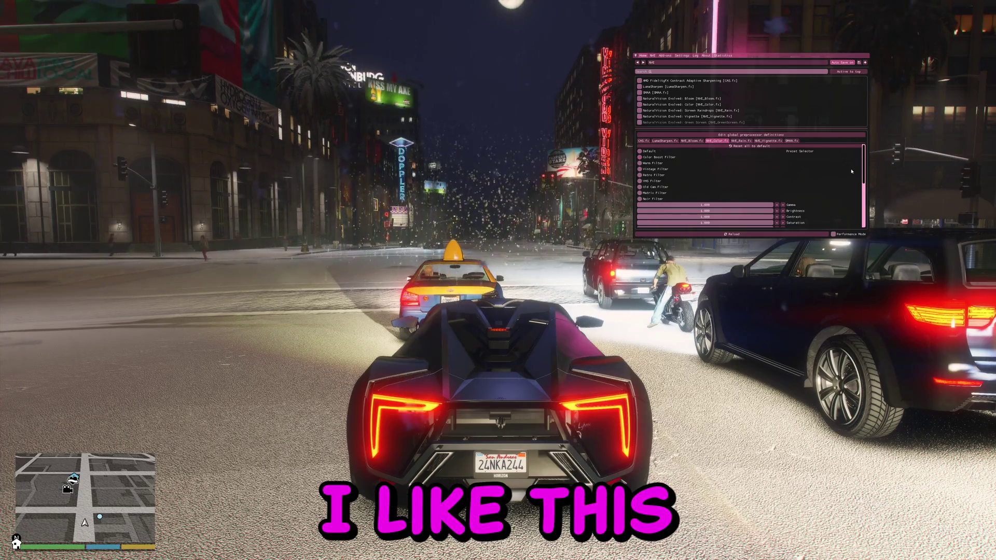
key("Home")
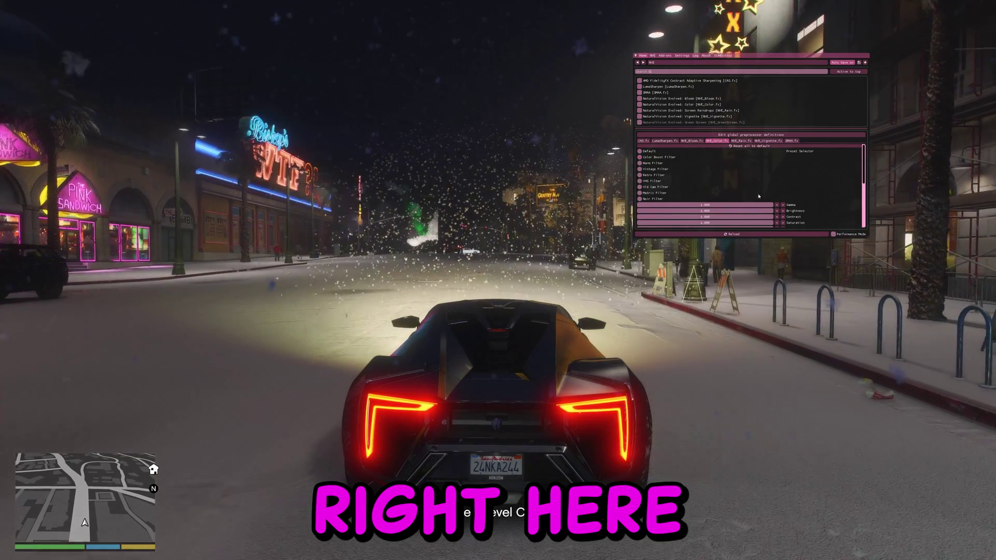
Try different Gamma, Brightness and Levels values, the Noir Filter and a Saturation of 10 in NVE_Color.fx
scroll(747, 186, "down", 3)
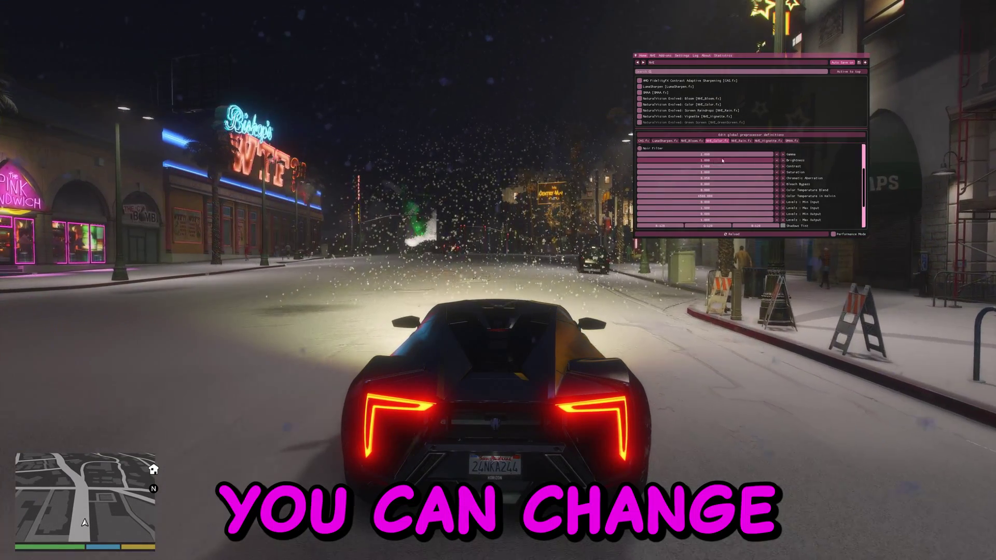
left_click_drag(743, 162, 712, 158)
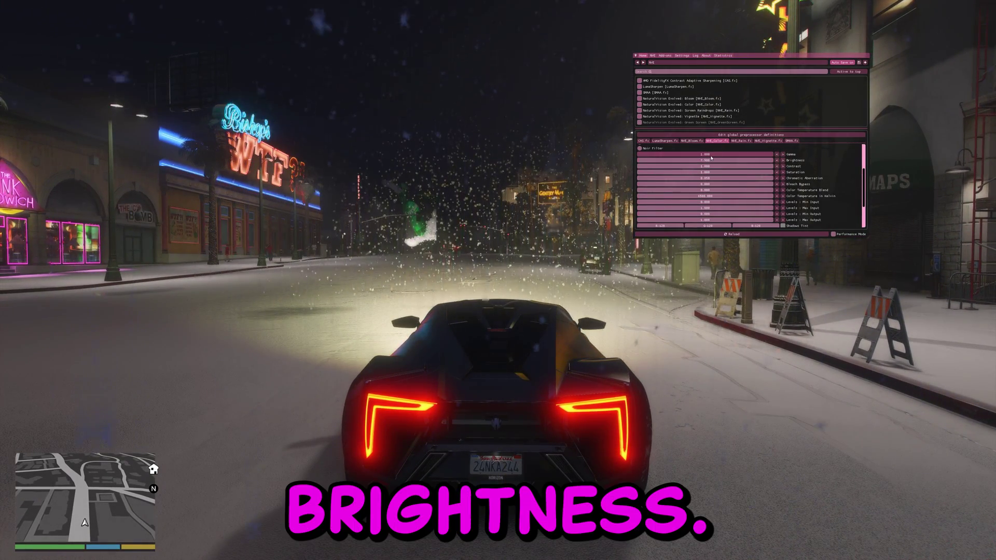
scroll(714, 160, "up", 3)
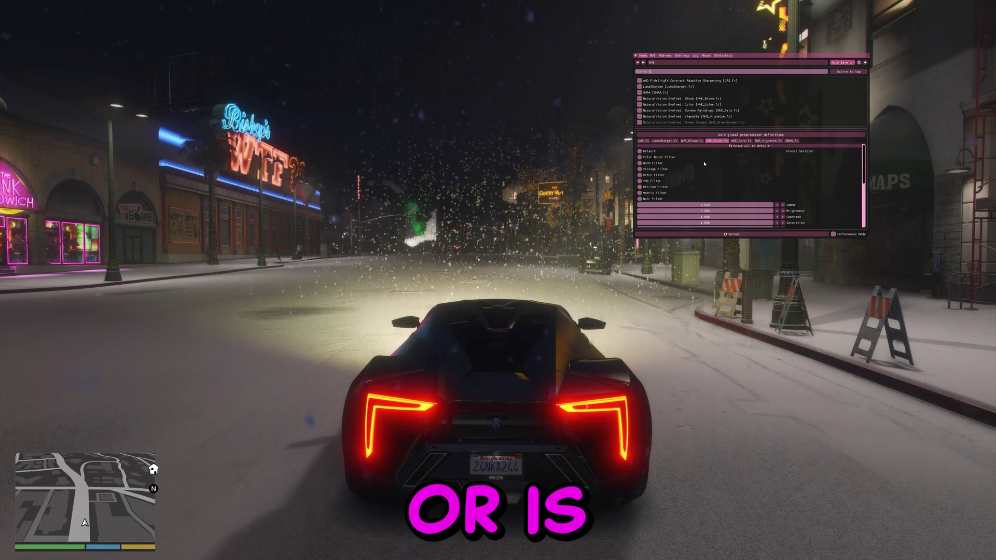
scroll(695, 168, "down", 5)
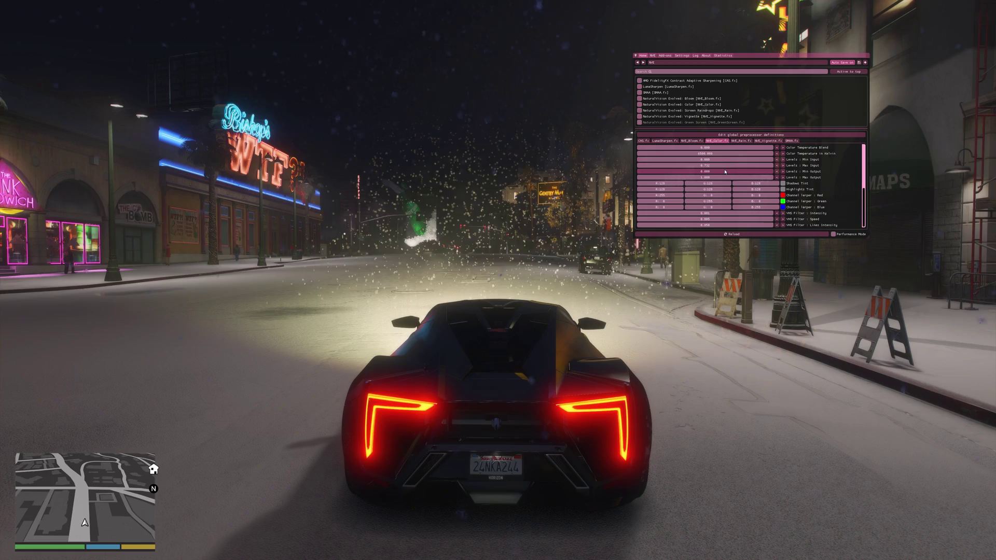
scroll(718, 174, "up", 5)
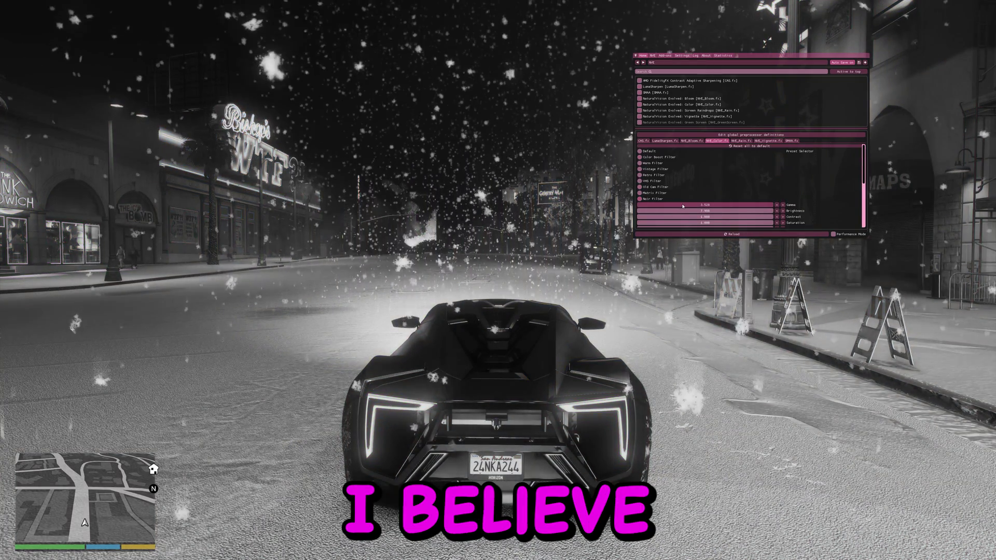
scroll(691, 218, "down", 3)
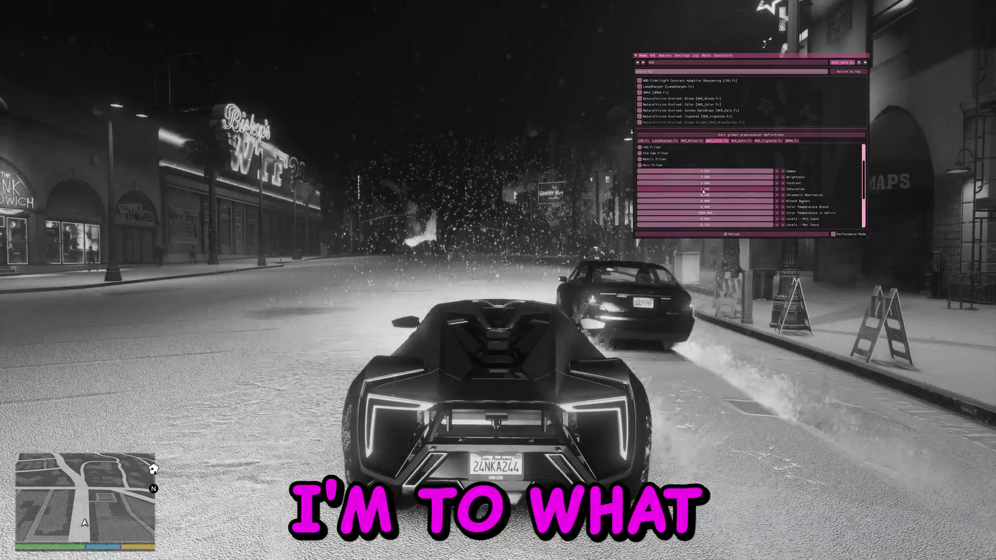
scroll(713, 182, "up", 3)
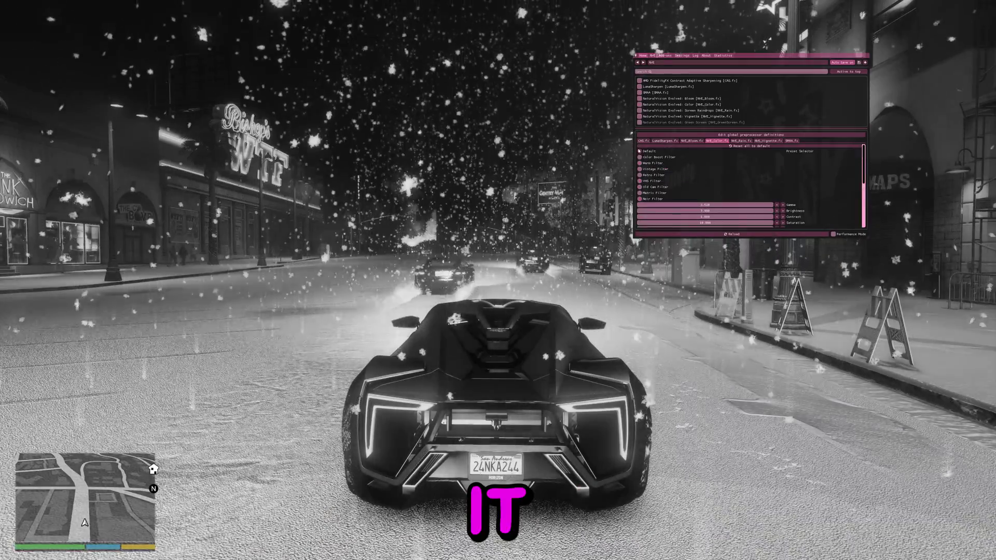
Select the Default color preset and reset all NVE_Color.fx values to their defaults
left_click(641, 152)
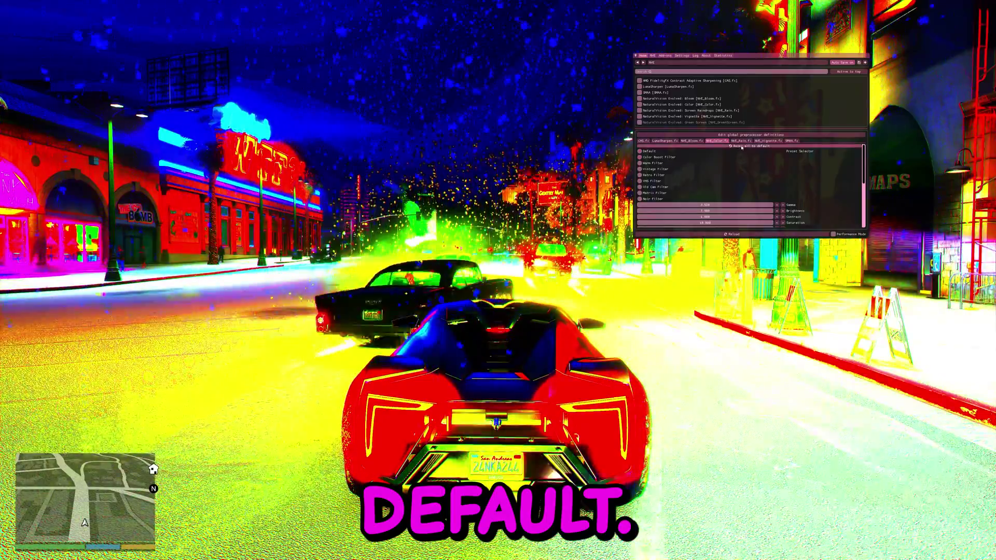
left_click(742, 147)
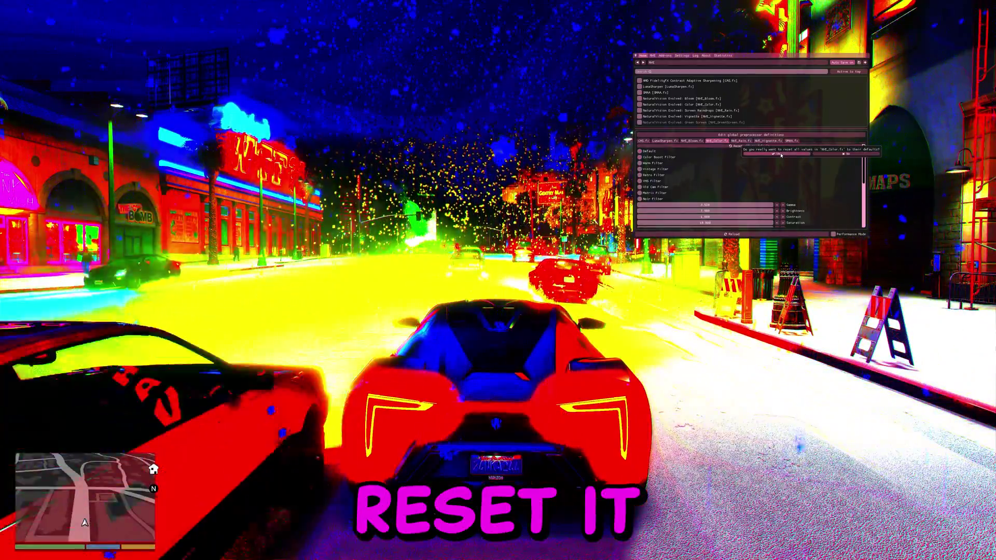
left_click(781, 155)
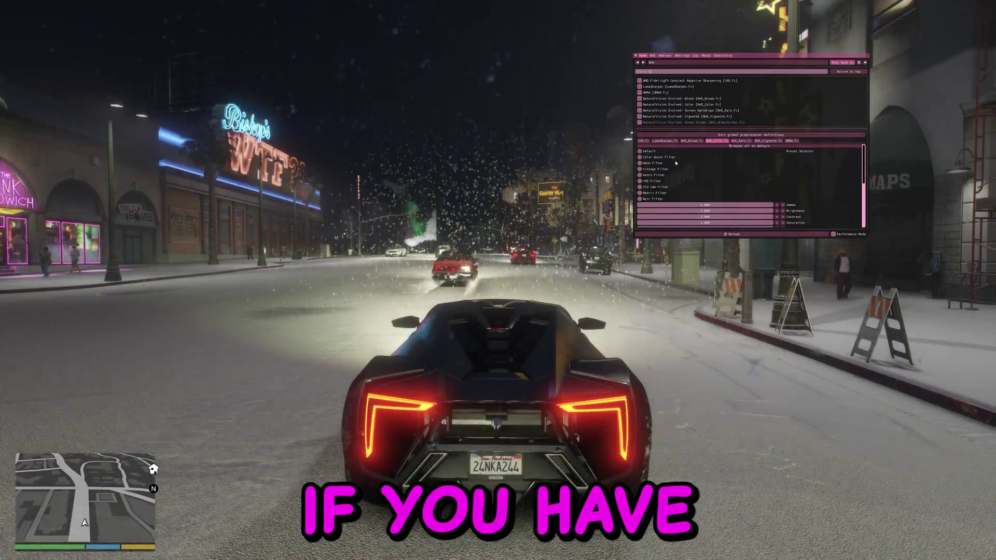
Try a much brighter picture with changed Bleach Bypass and color temperature, and reset all NVE_Color.fx values to default
mouse_move(707, 206)
left_mouse_down()
mouse_move(727, 206)
mouse_move(688, 207)
mouse_move(712, 211)
left_mouse_up()
scroll(712, 211, "down", 3)
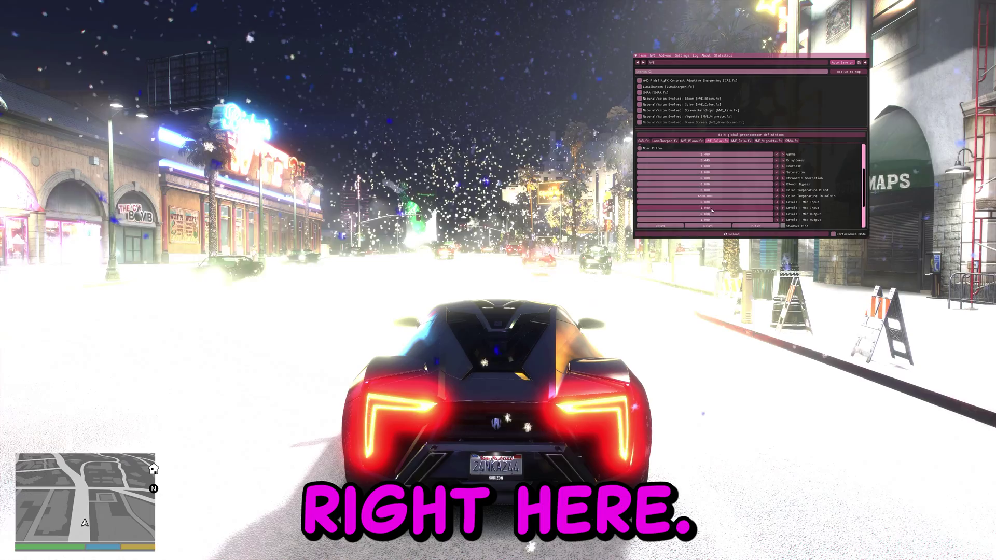
left_click(729, 187)
scroll(728, 199, "down", 3)
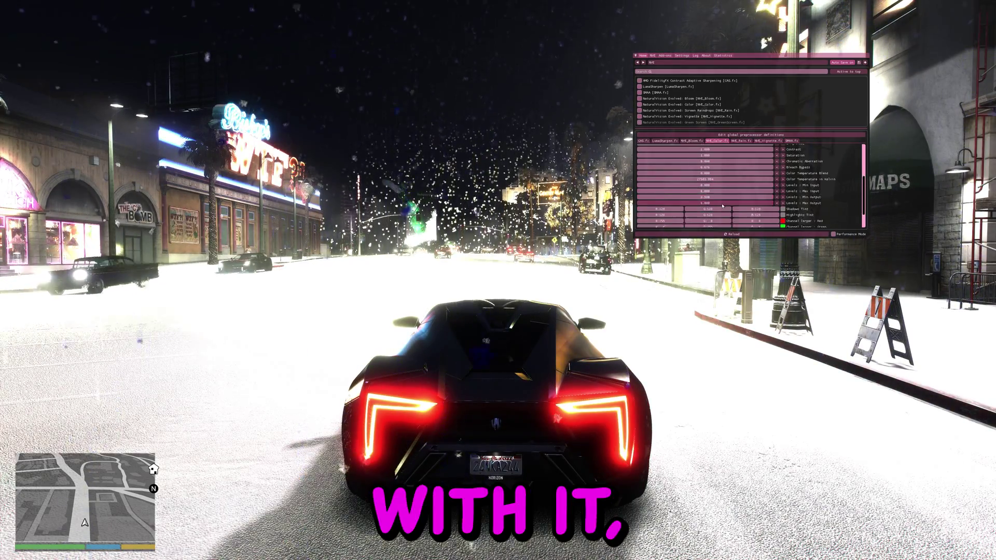
scroll(714, 211, "up", 5)
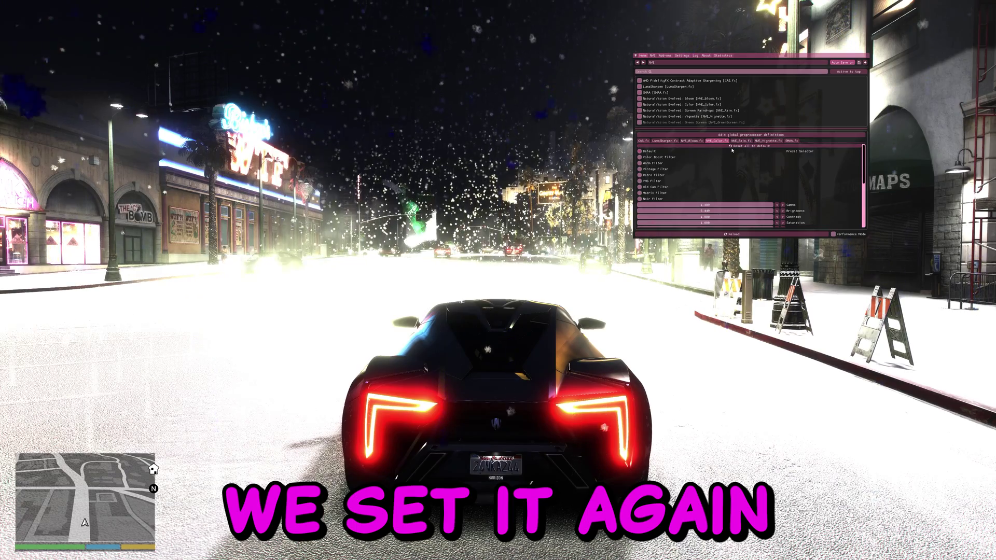
left_click(733, 147)
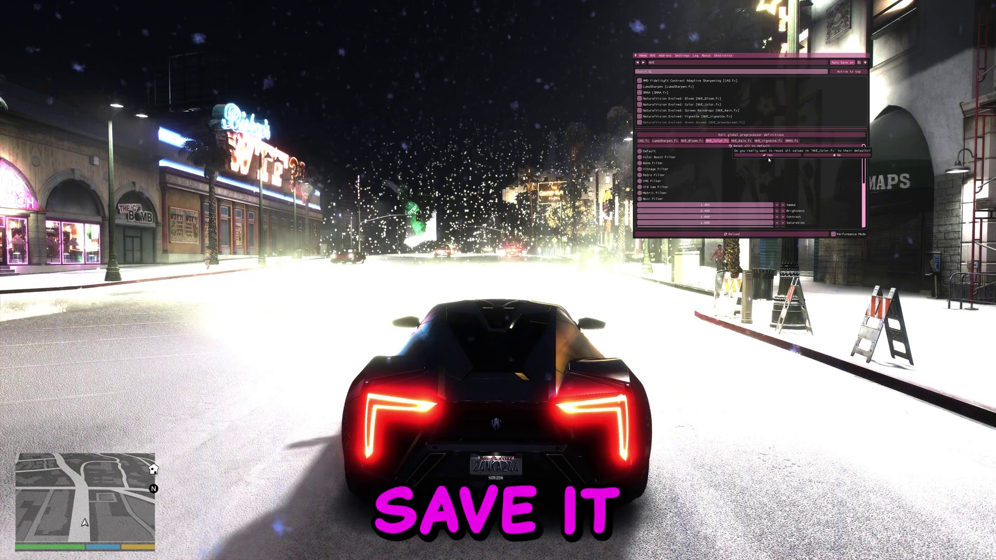
left_click(767, 156)
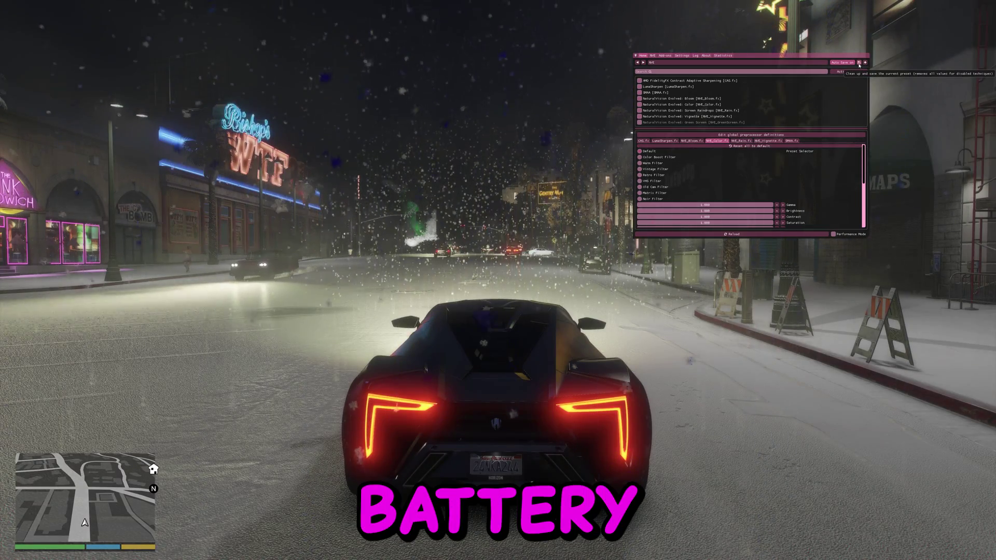
Turn off Auto Save for the preset, reset the NVE_Color.fx values and apply the Color Boost Filter
left_click(837, 62)
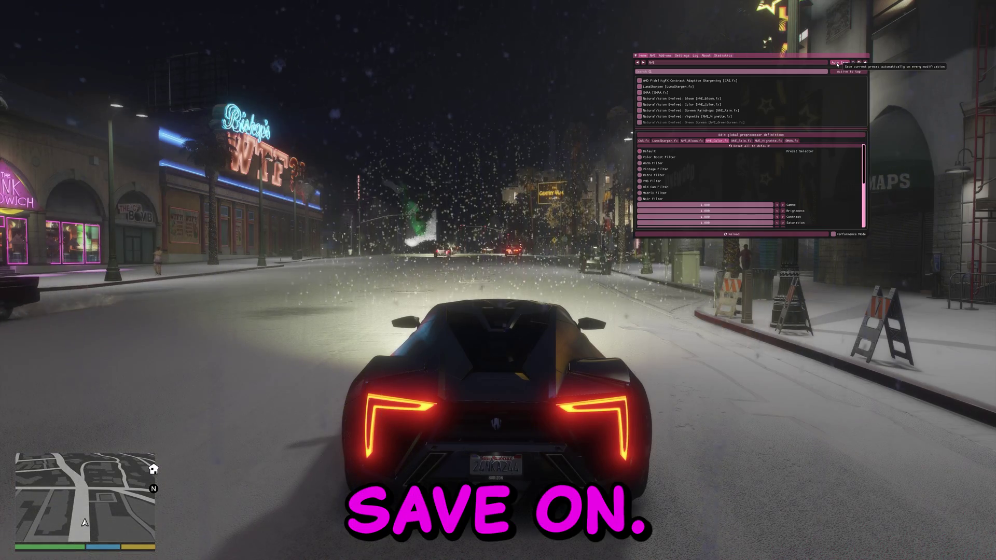
left_click(747, 146)
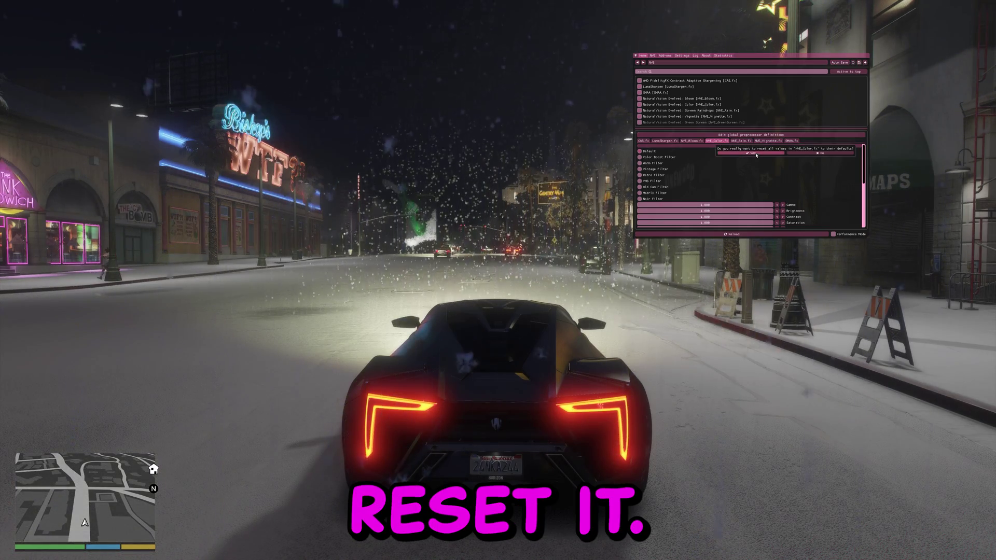
left_click(756, 154)
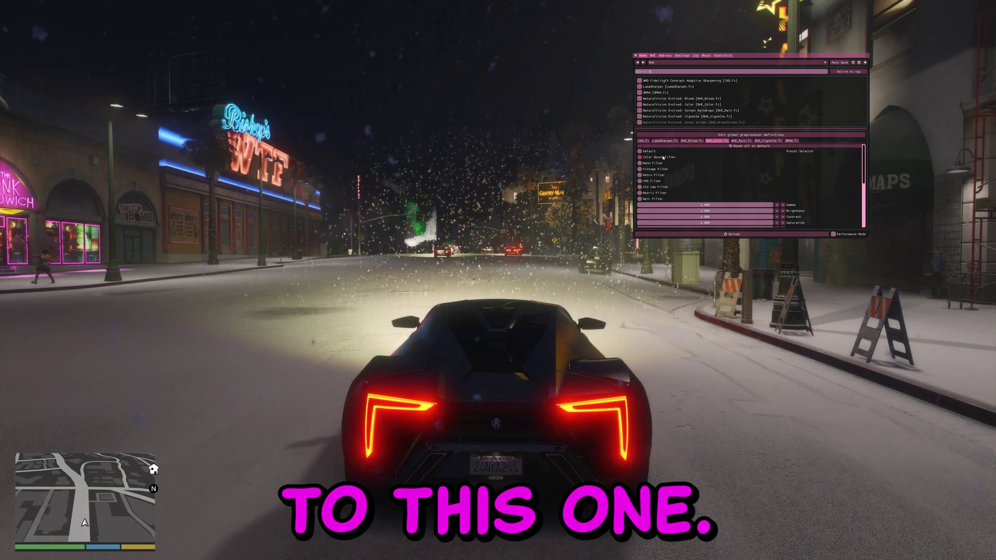
Examine the bloom settings of NVE_Bloom.fx and the sharpening settings of LumaSharpen.fx
left_click(692, 140)
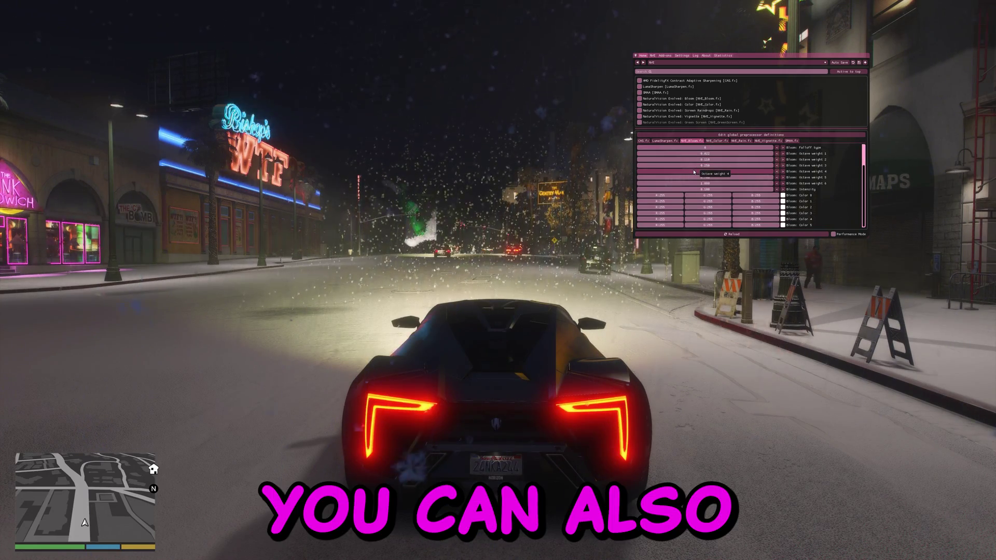
scroll(695, 163, "up", 2)
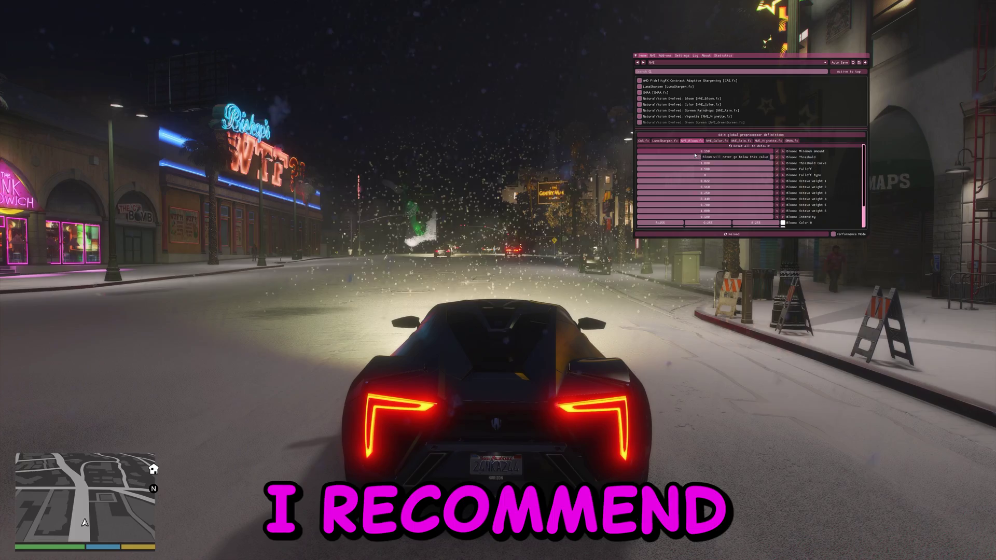
left_click(666, 141)
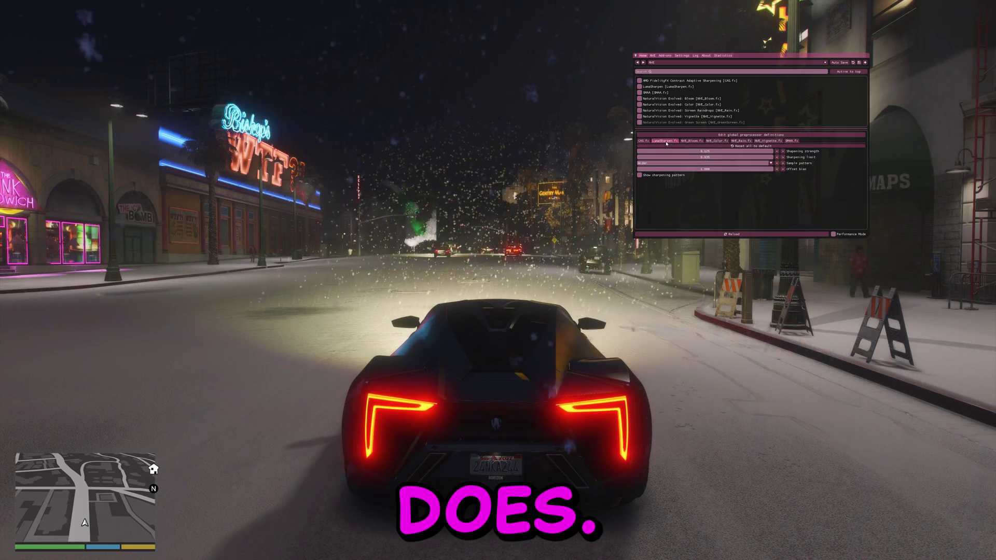
Raise the CAS.fx sharpening settings to the maximum, view the SMAA.fx settings and close the overlay
left_click(643, 141)
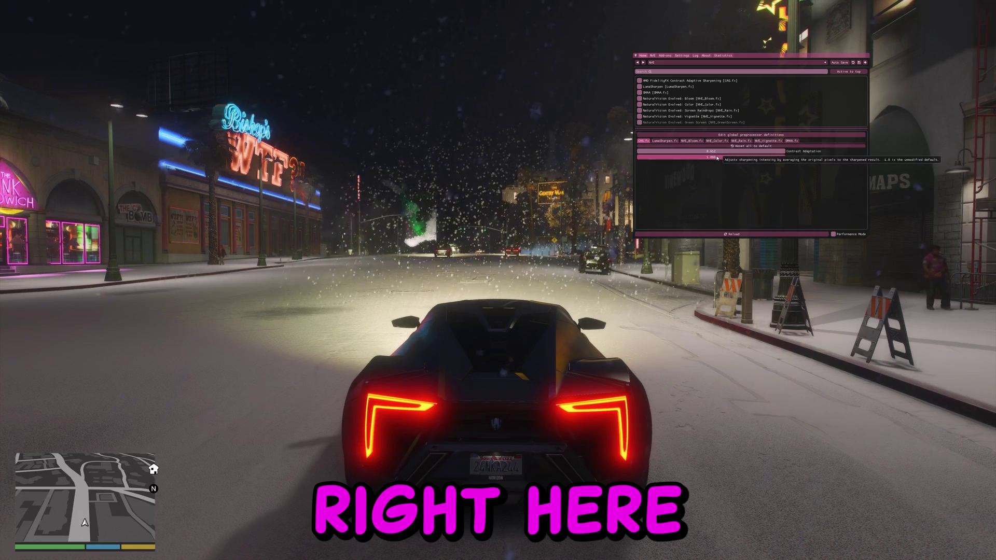
left_click_drag(718, 158, 785, 150)
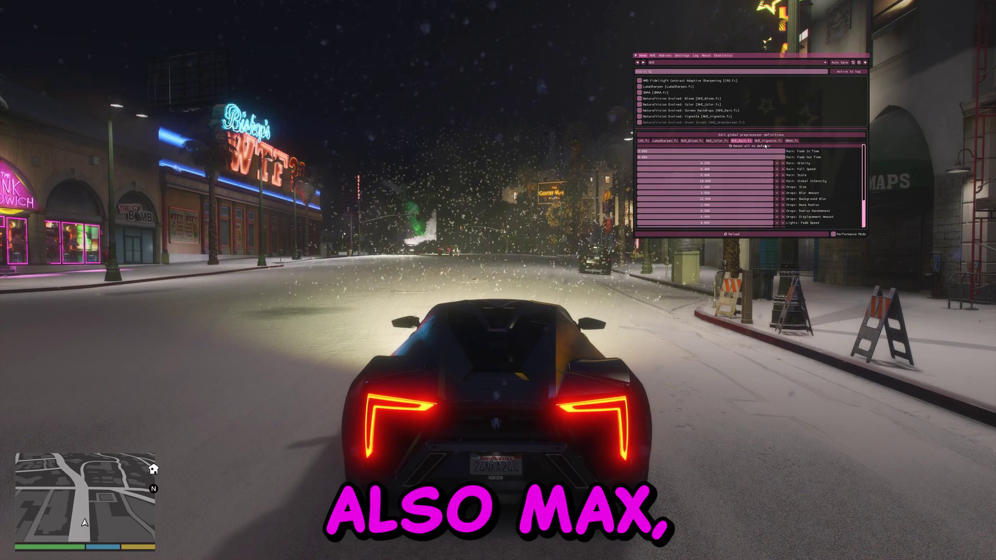
left_click(792, 141)
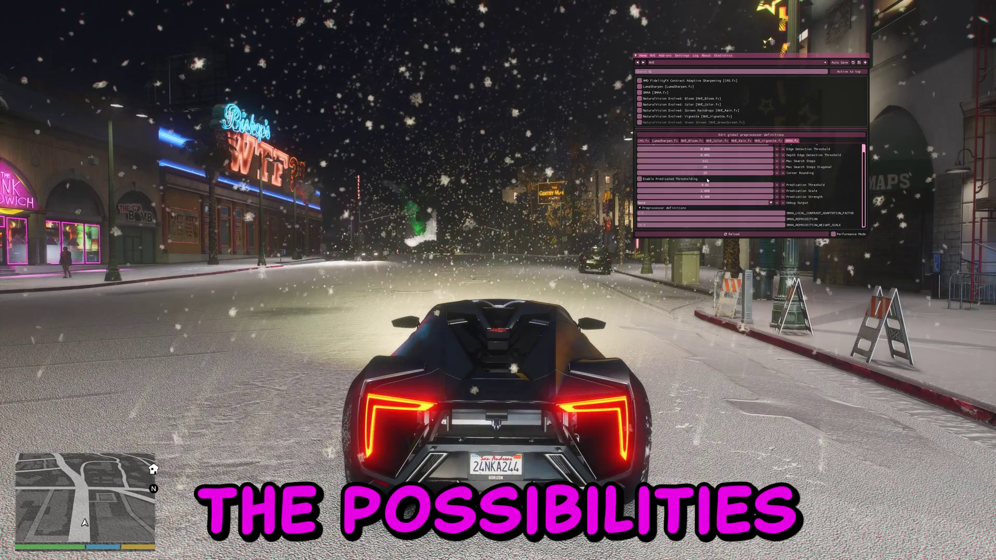
key("Home")
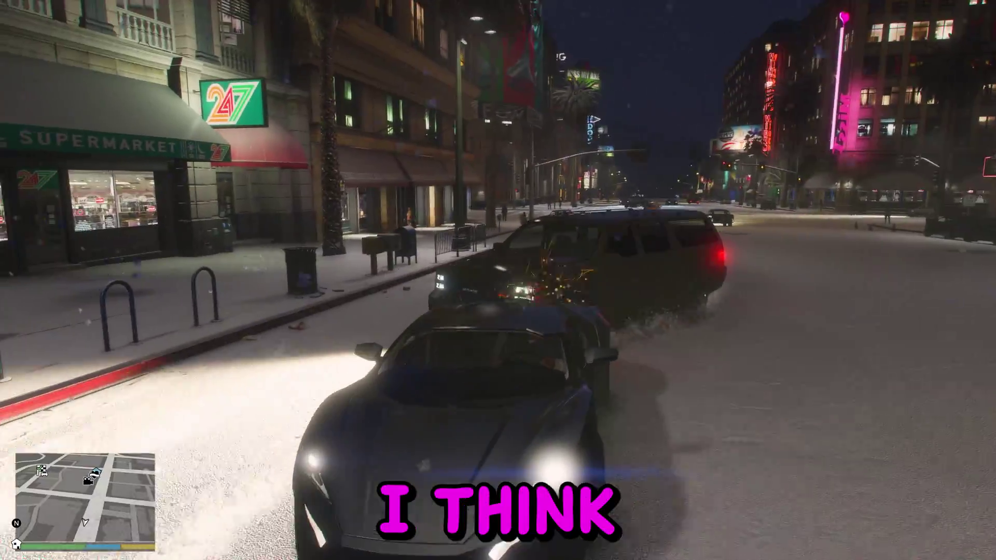